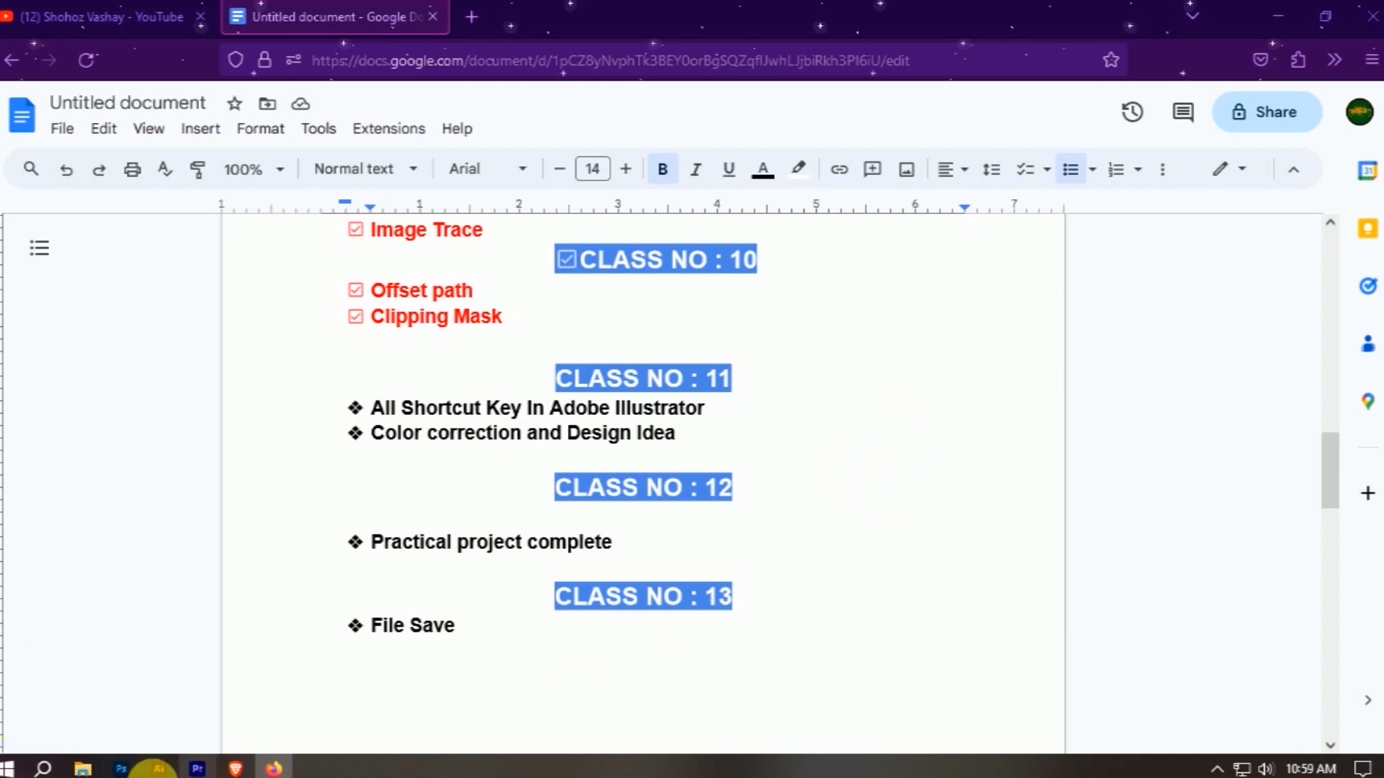
- Switch to Adobe Illustrator and hide the rulers in the 11.ai document
left_click(159, 768)
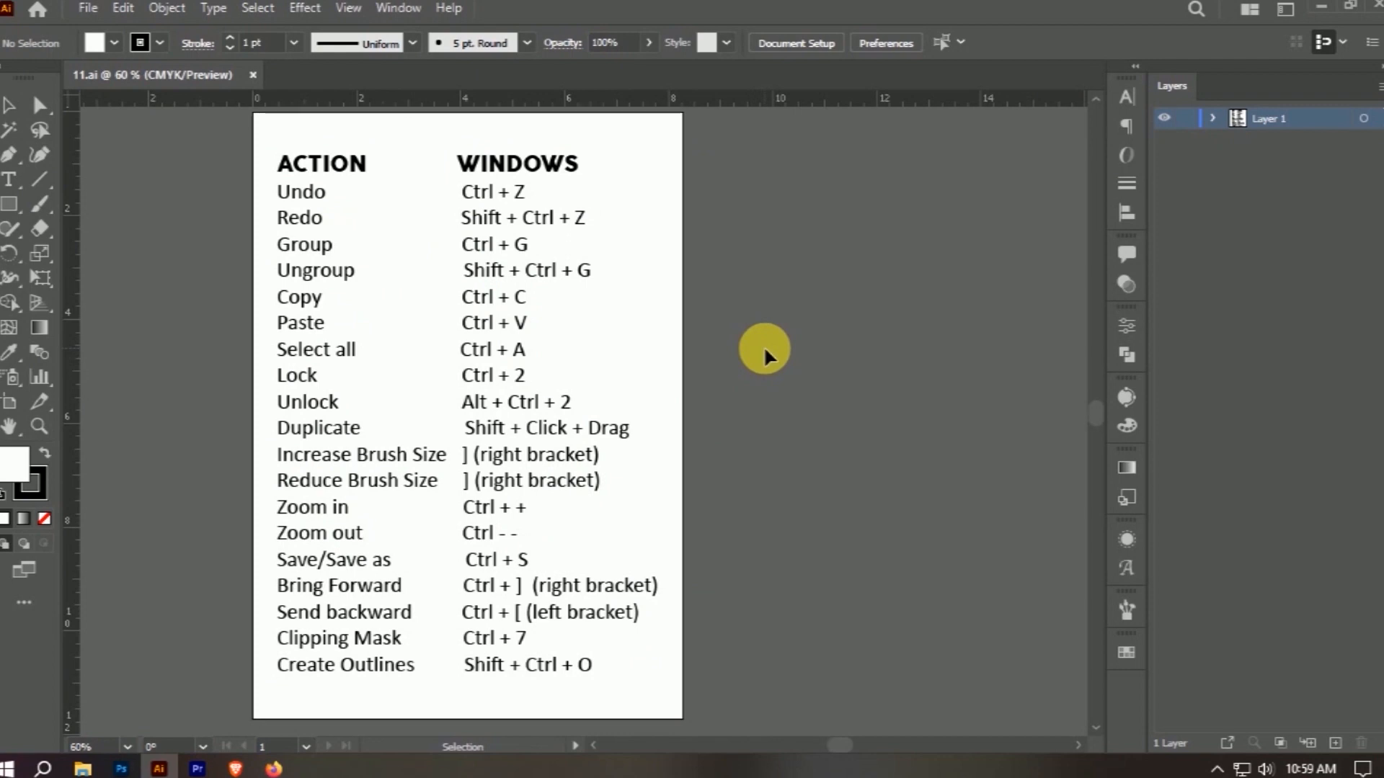
key("a")
key("ctrl+r")
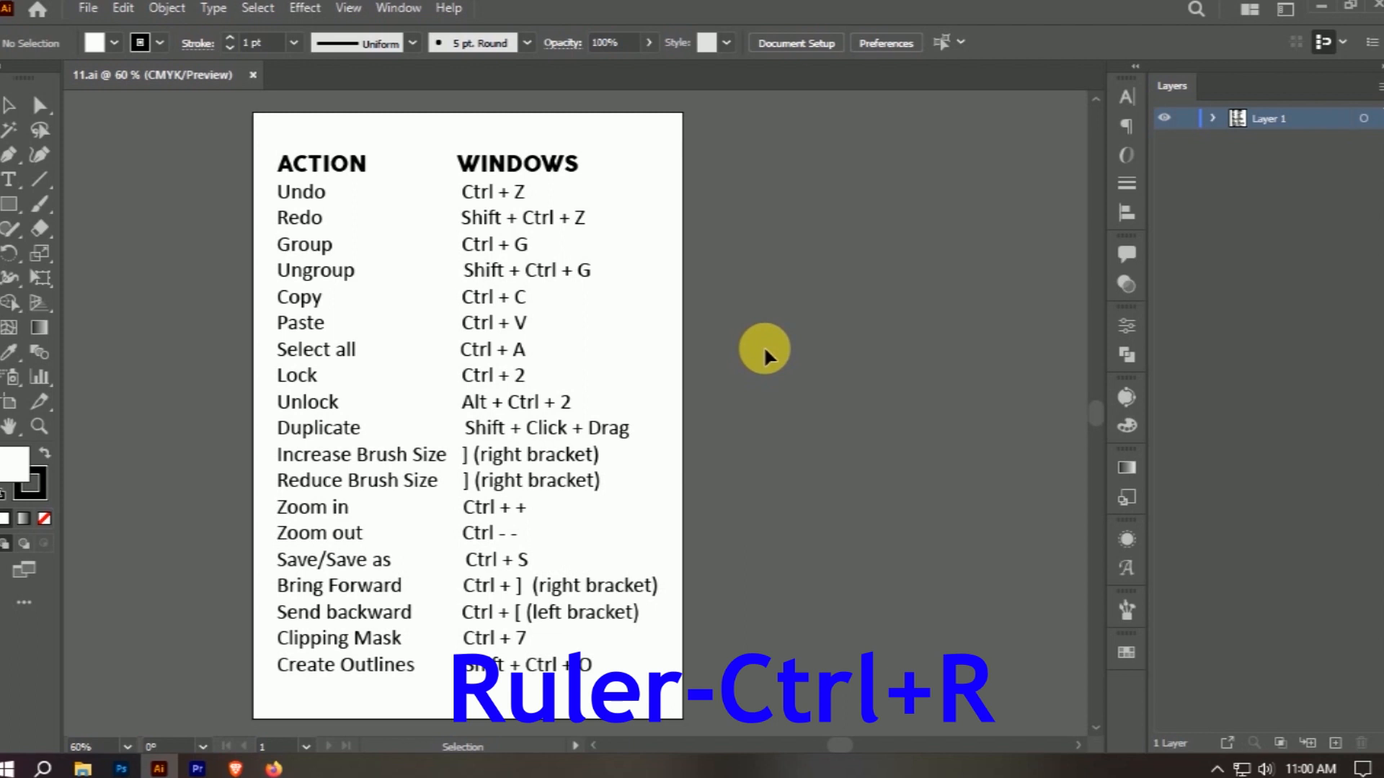
- Show the rulers again and change their measurement unit to pixels
key("a")
key("ctrl+r")
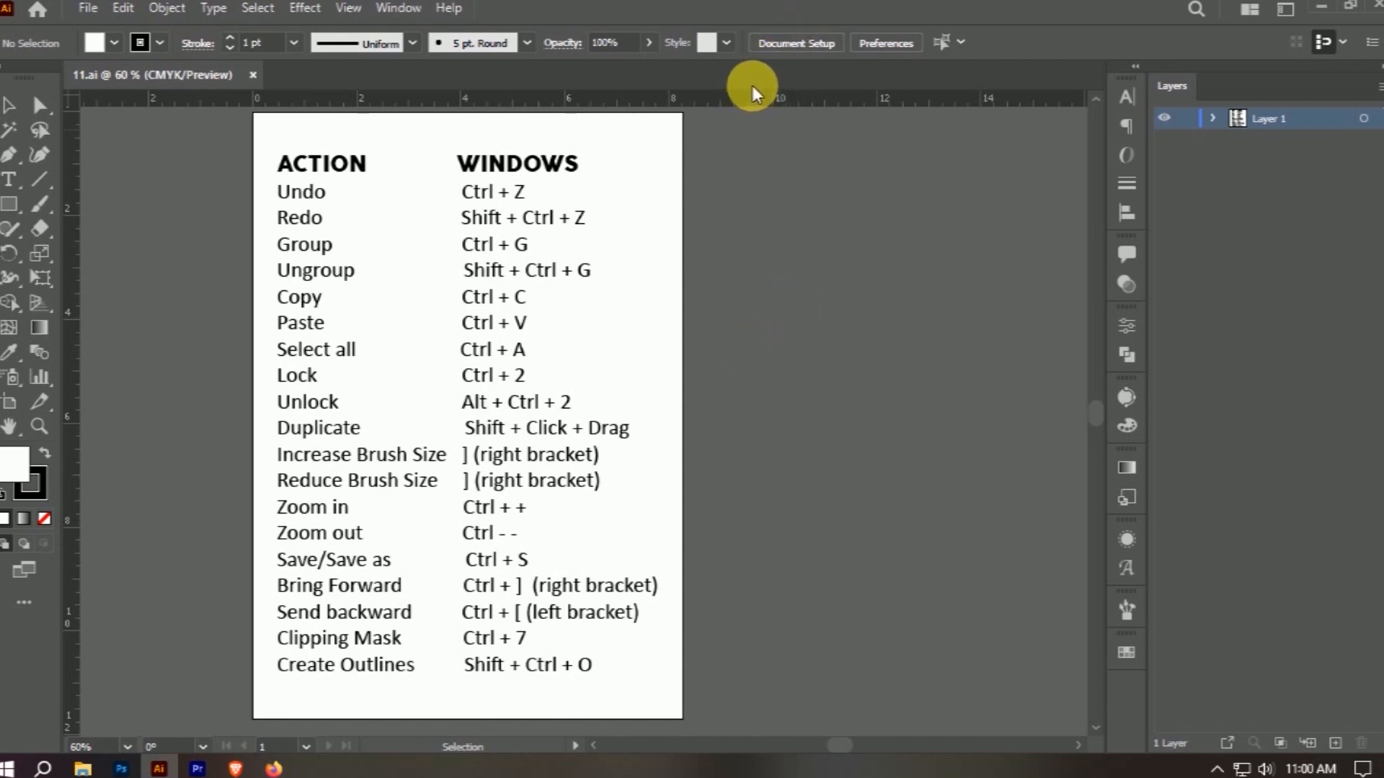
right_click(743, 103)
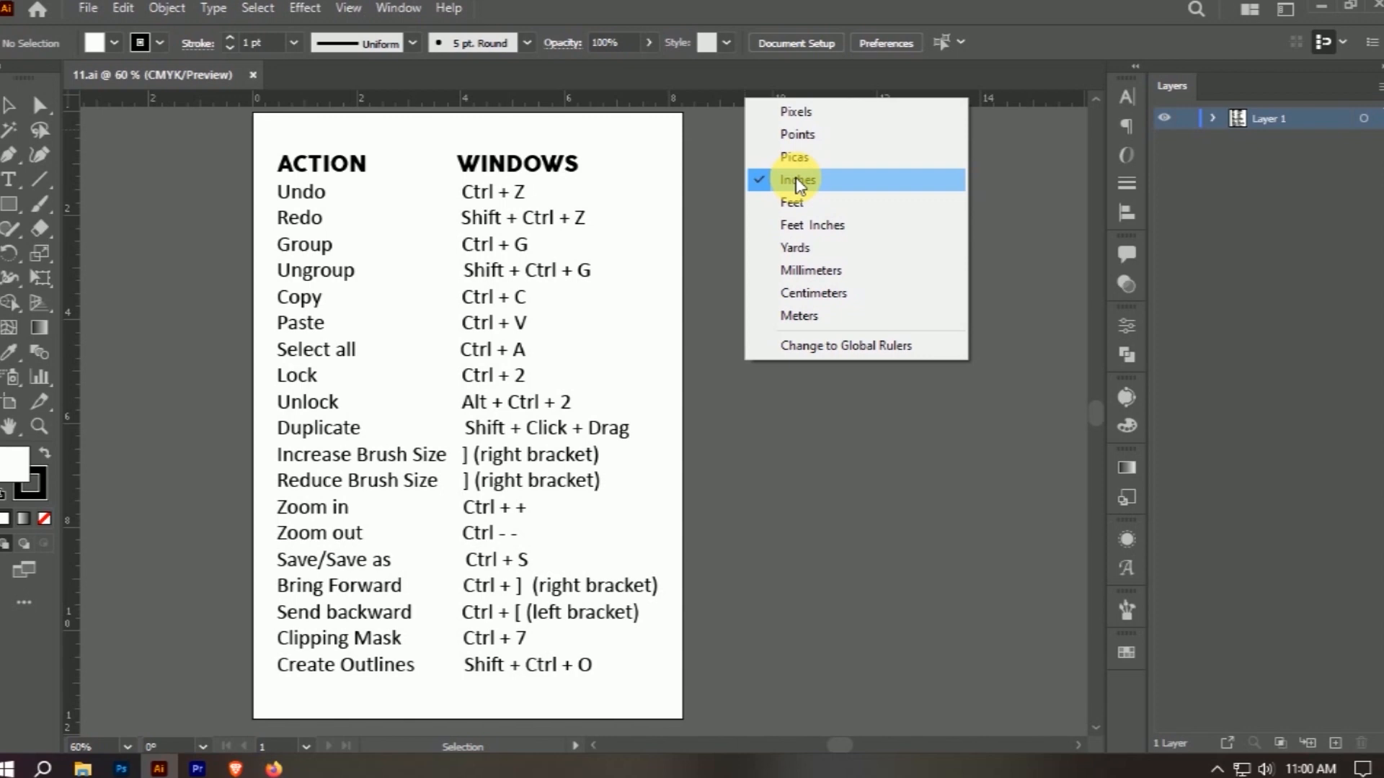
left_click(810, 113)
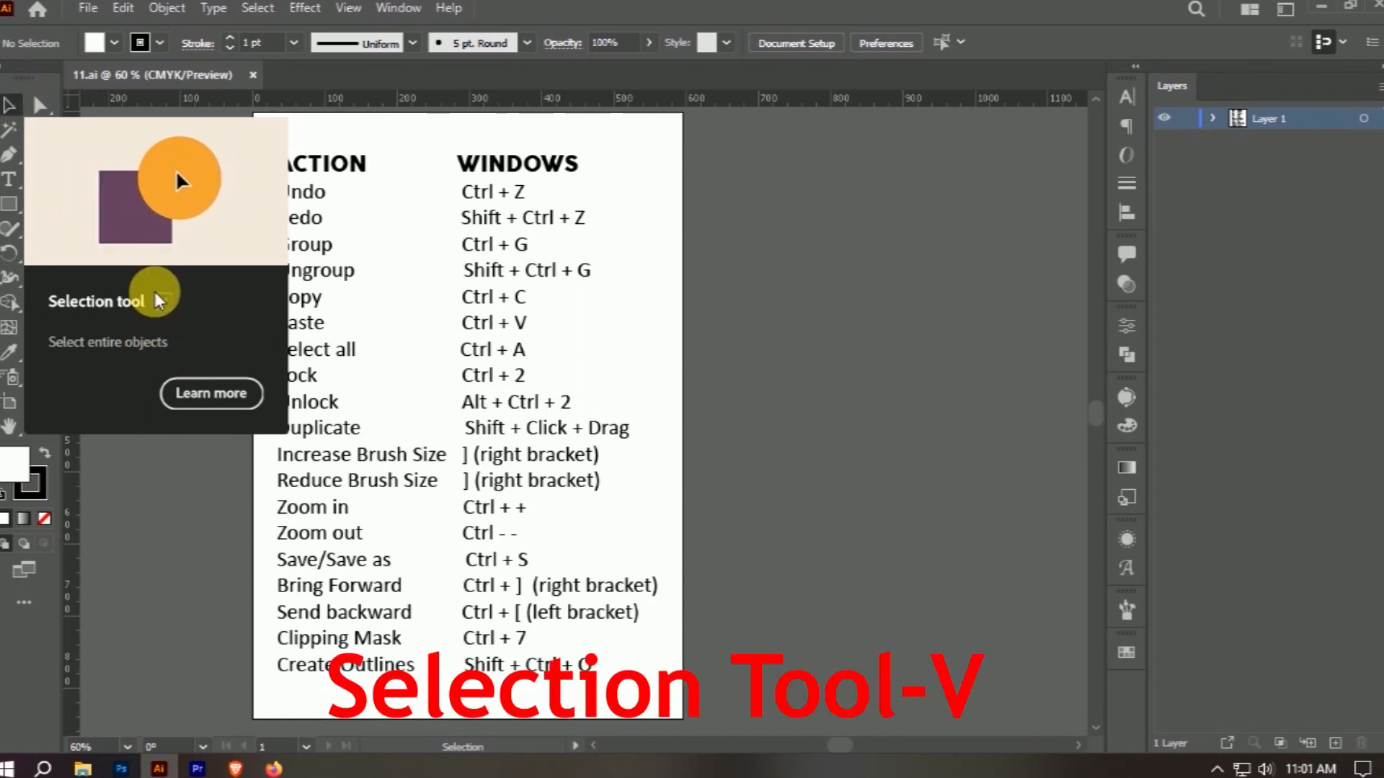
- Activate the Type and Pen tools in turn, going back to the Selection tool after each
key("t")
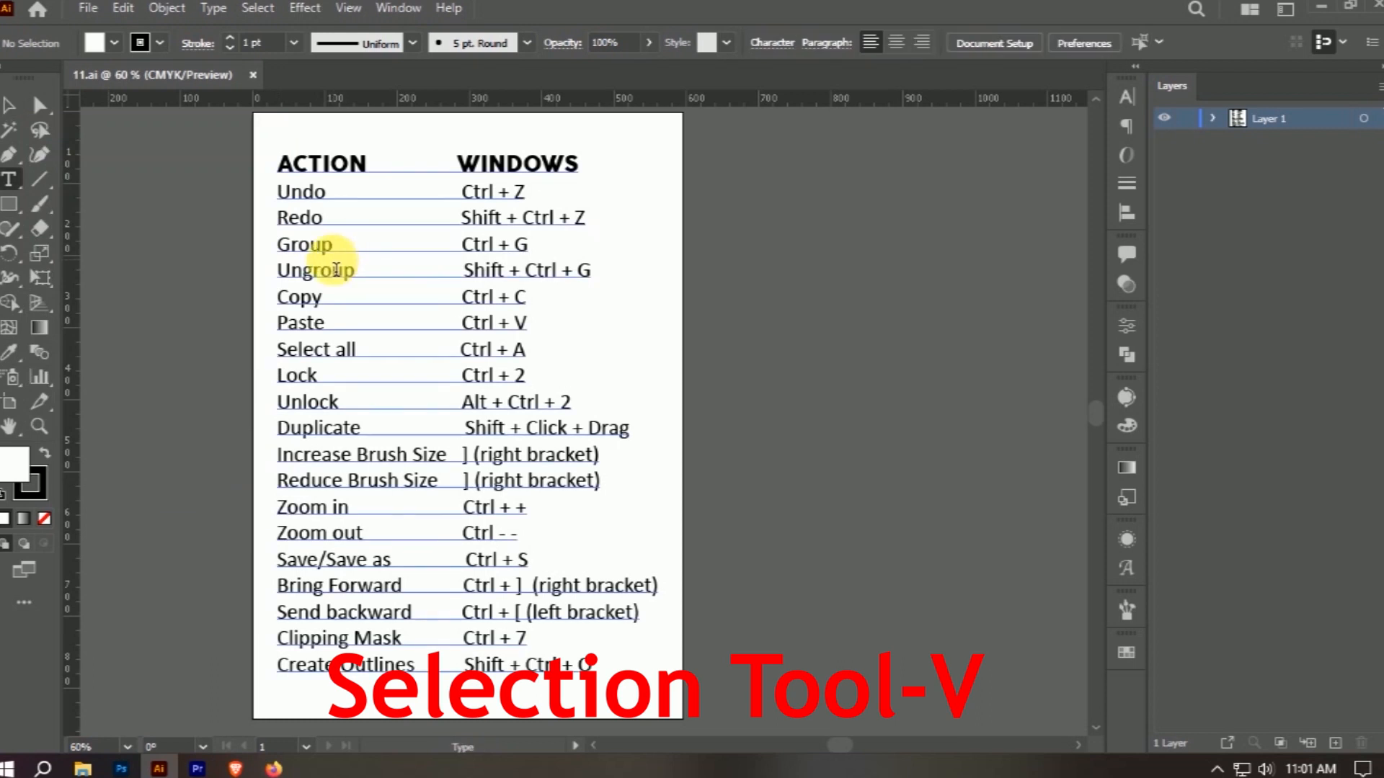
key("v")
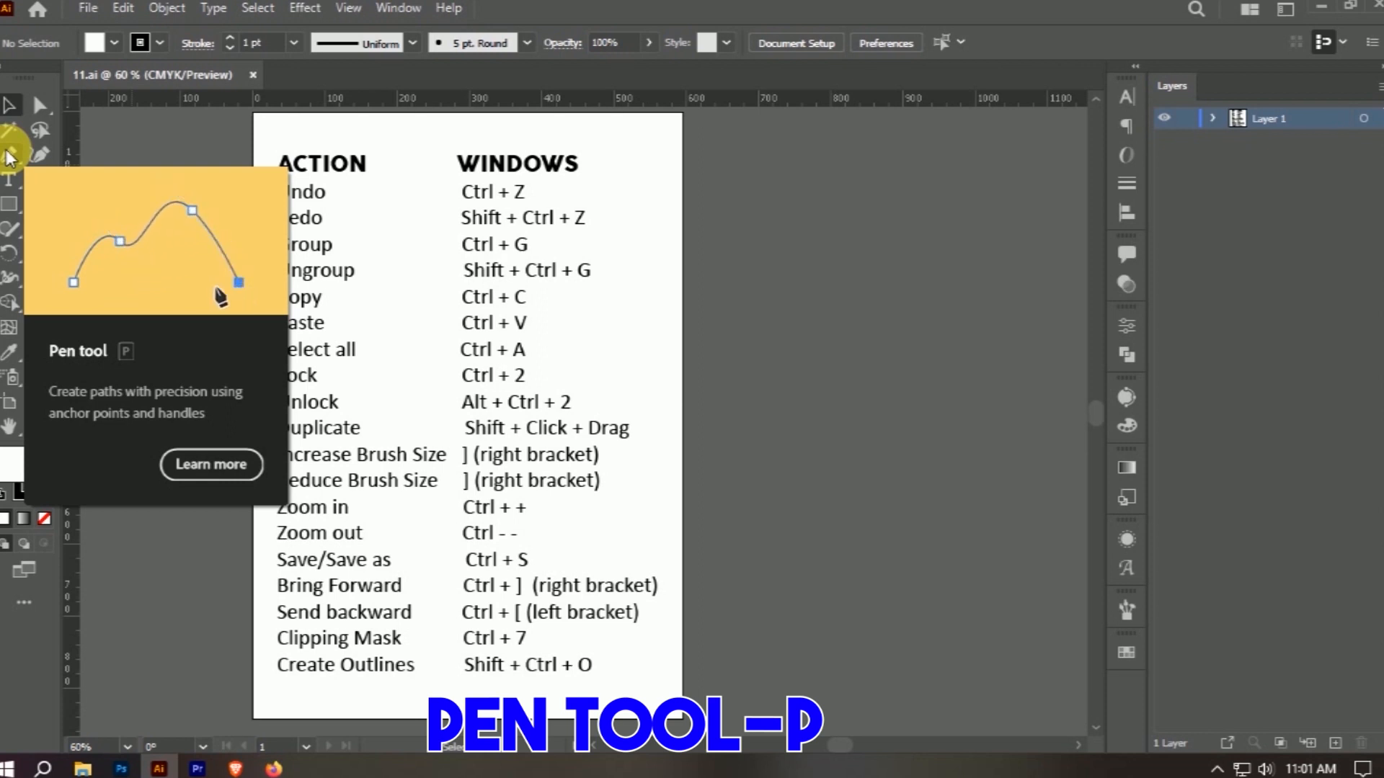
left_click(10, 155)
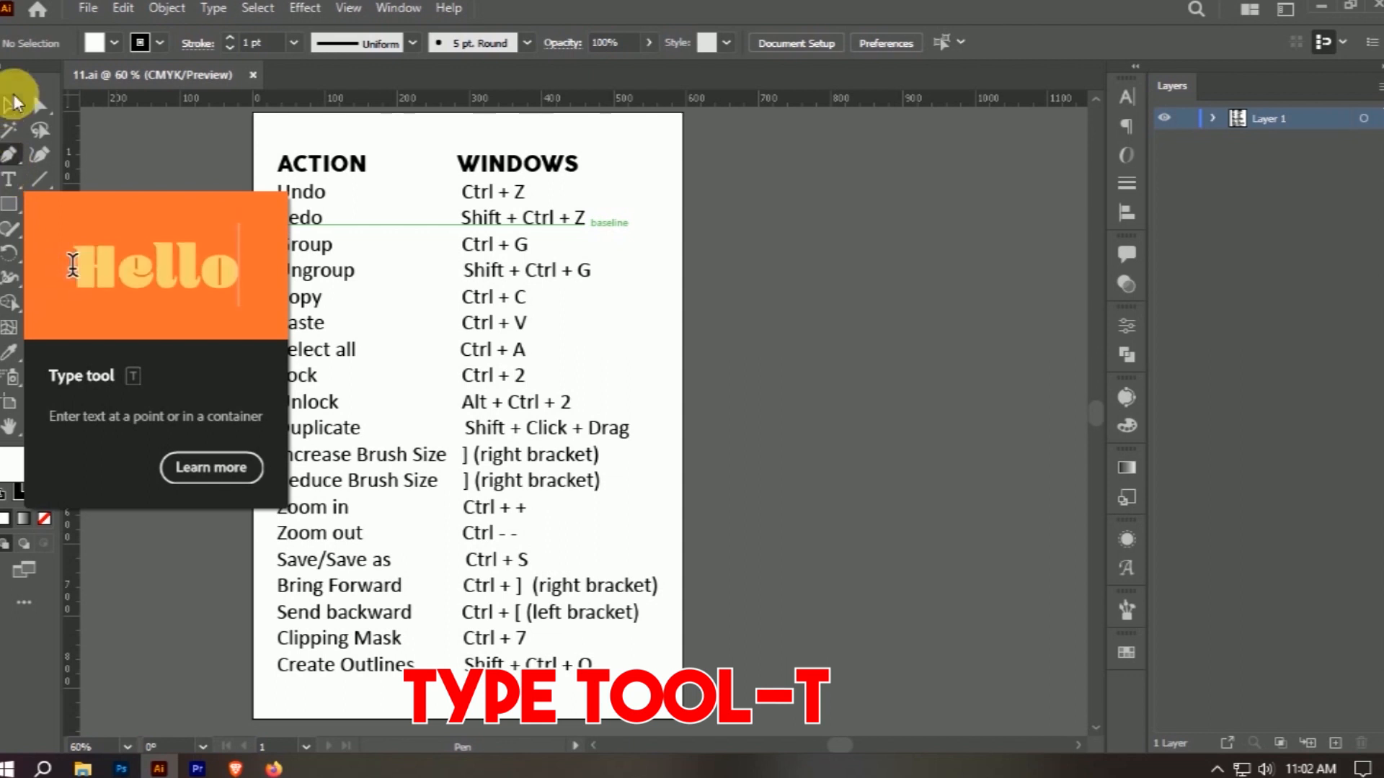
left_click(7, 108)
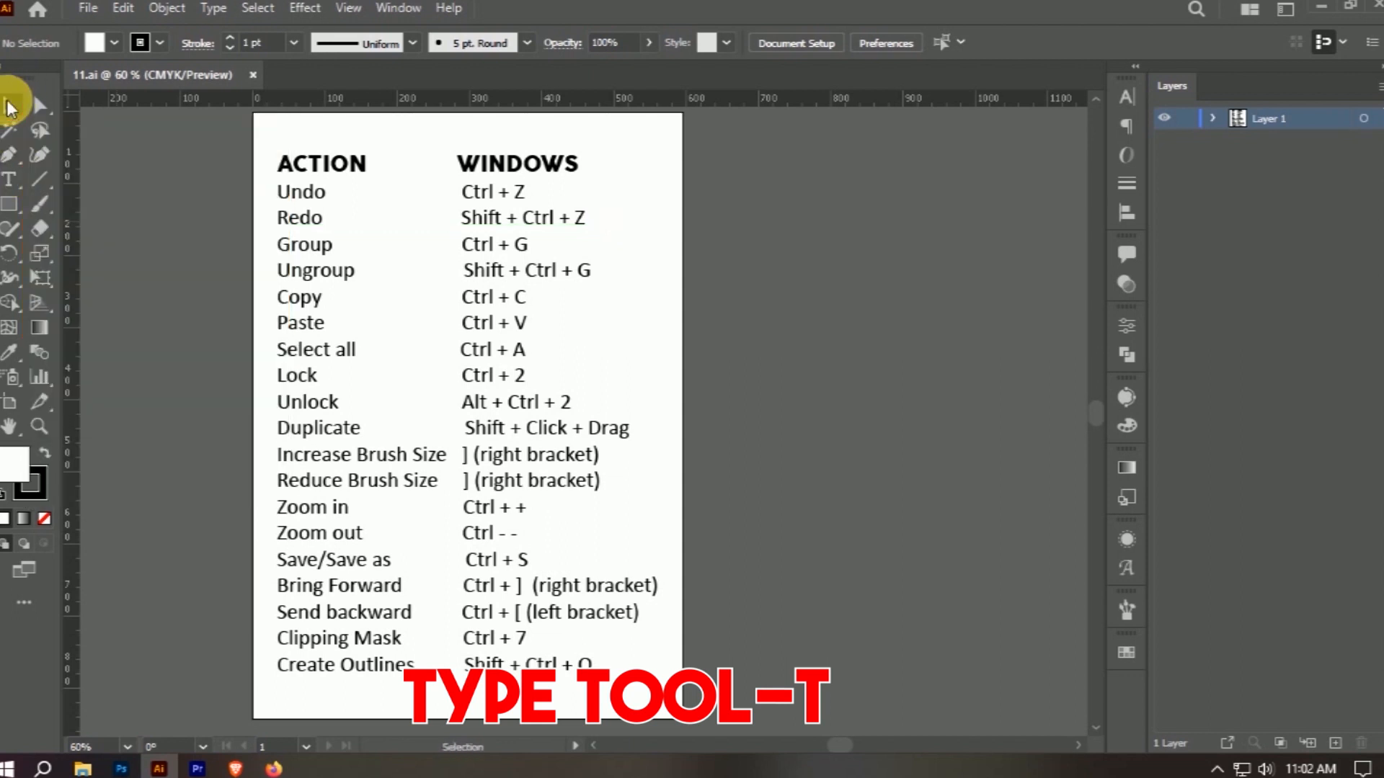
key("t")
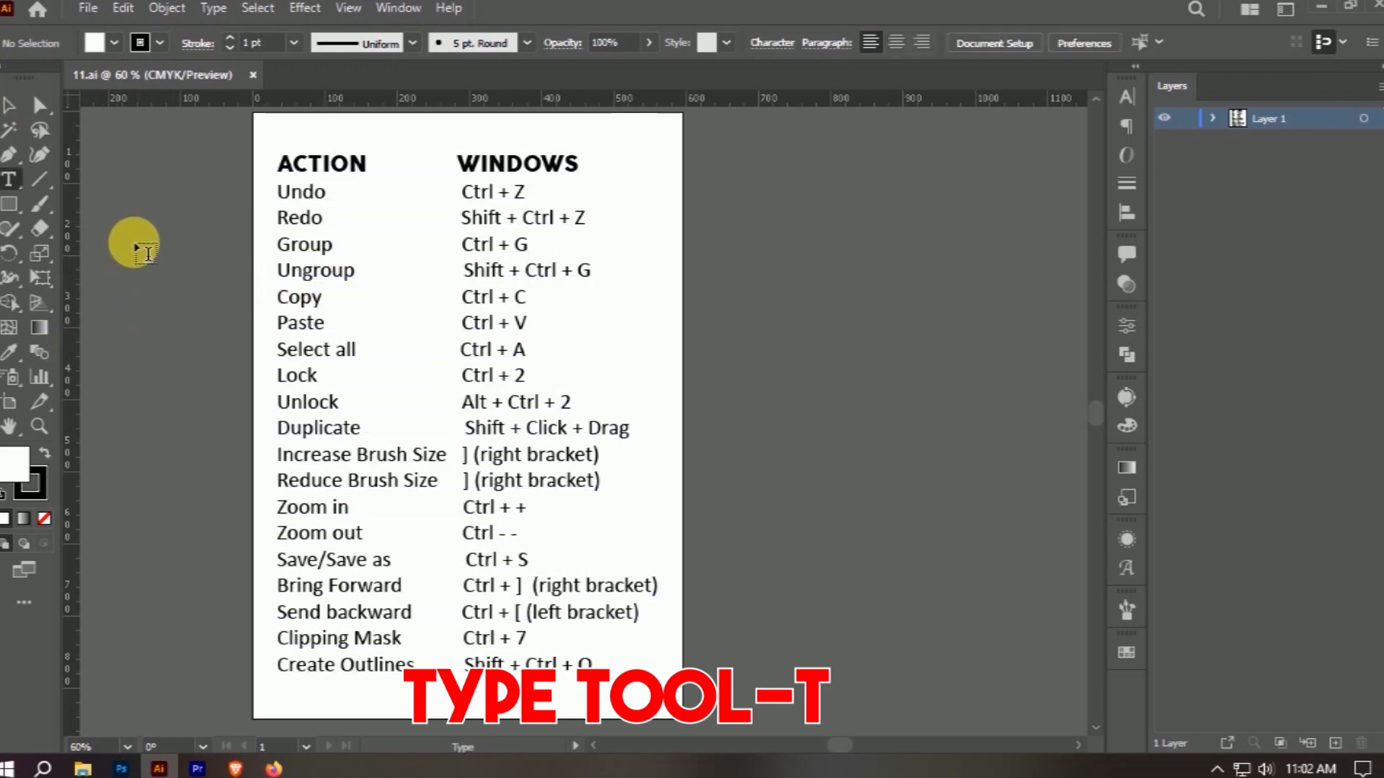
left_click(9, 106)
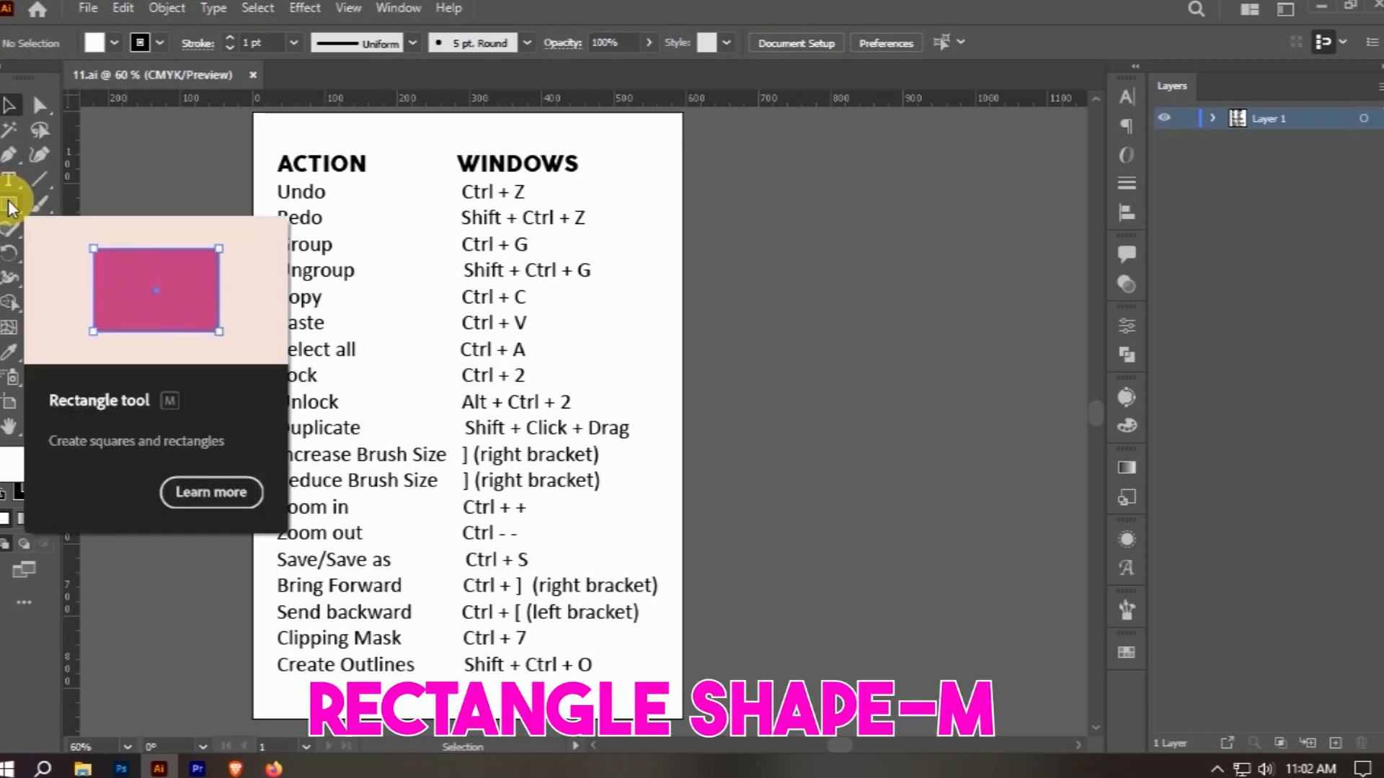
- Draw a tall white rectangle beside the artboard with the Rectangle tool, undo it, and return to the Selection tool
key("m")
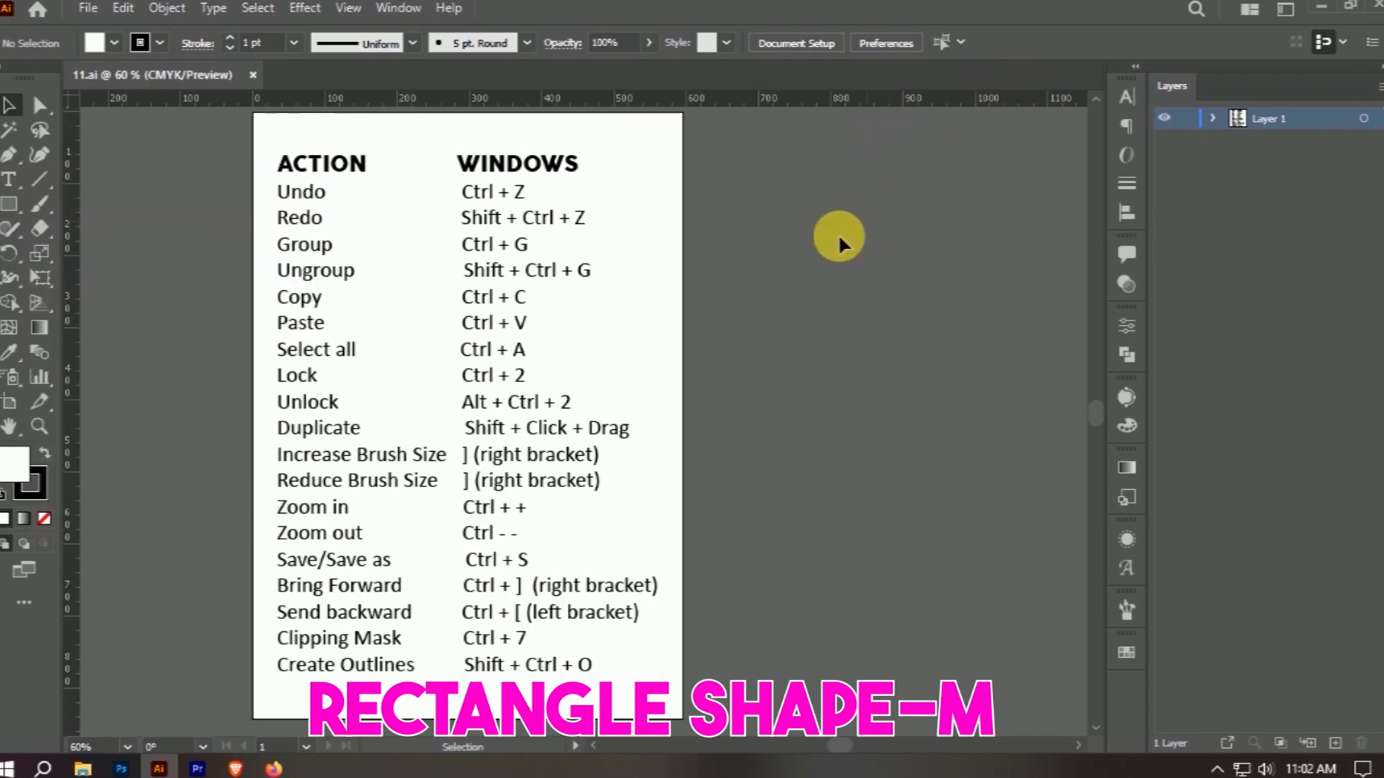
left_click_drag(776, 219, 948, 471)
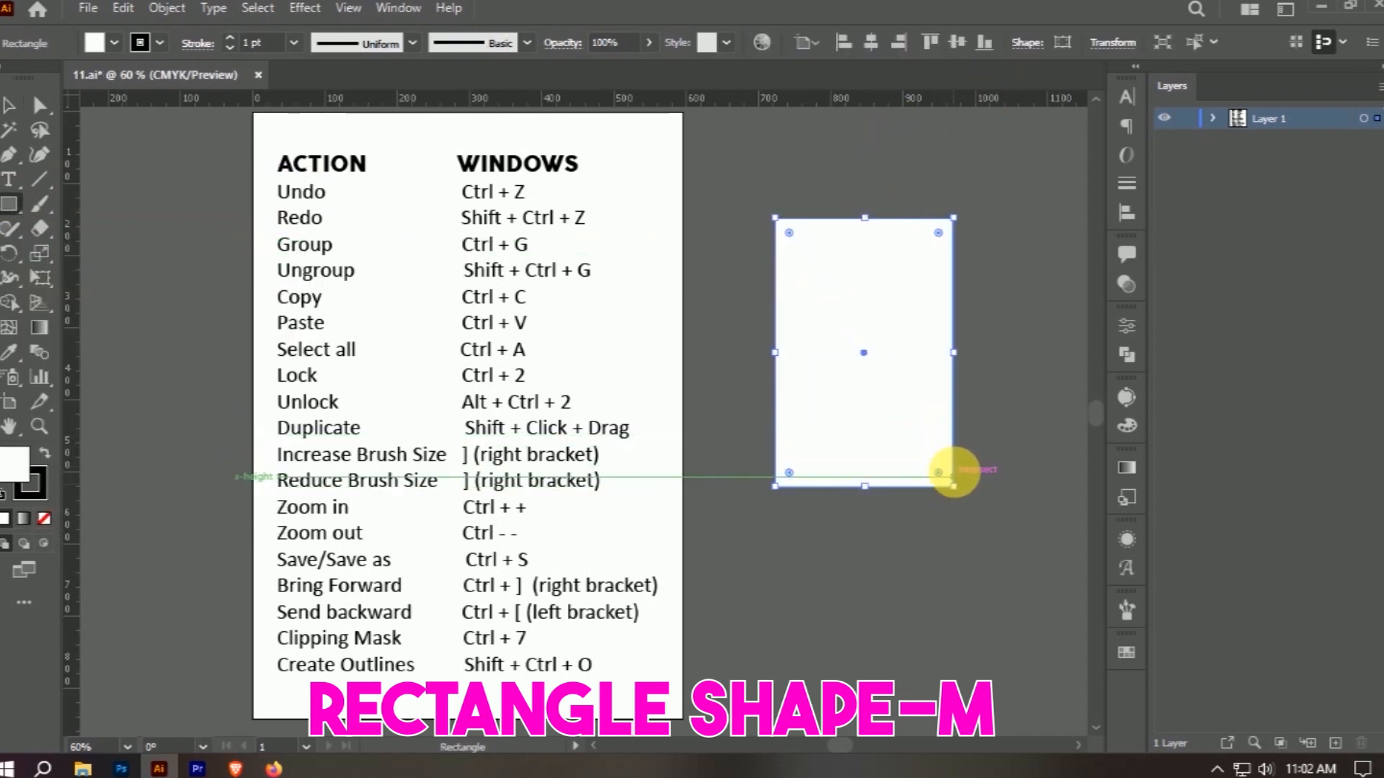
key("ctrl+z")
left_click(7, 204)
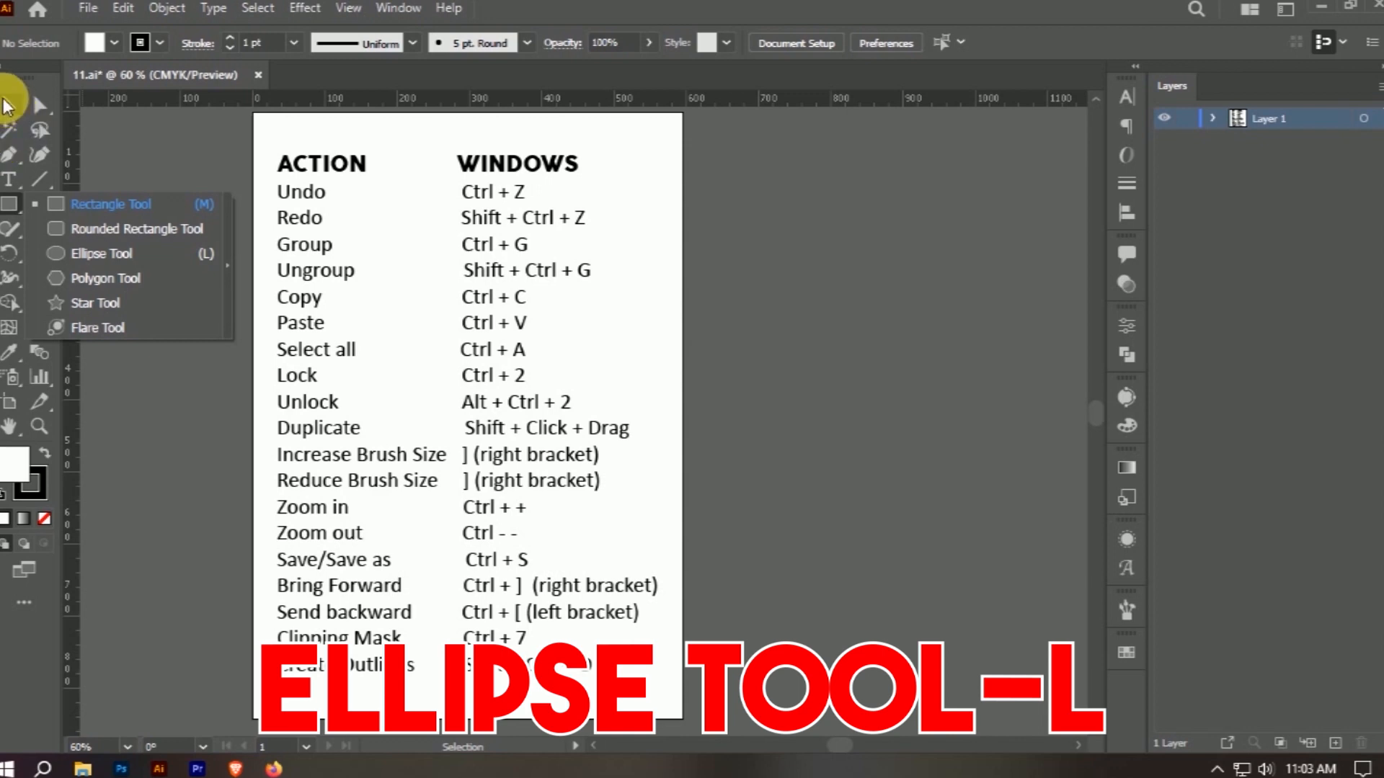
left_click(7, 107)
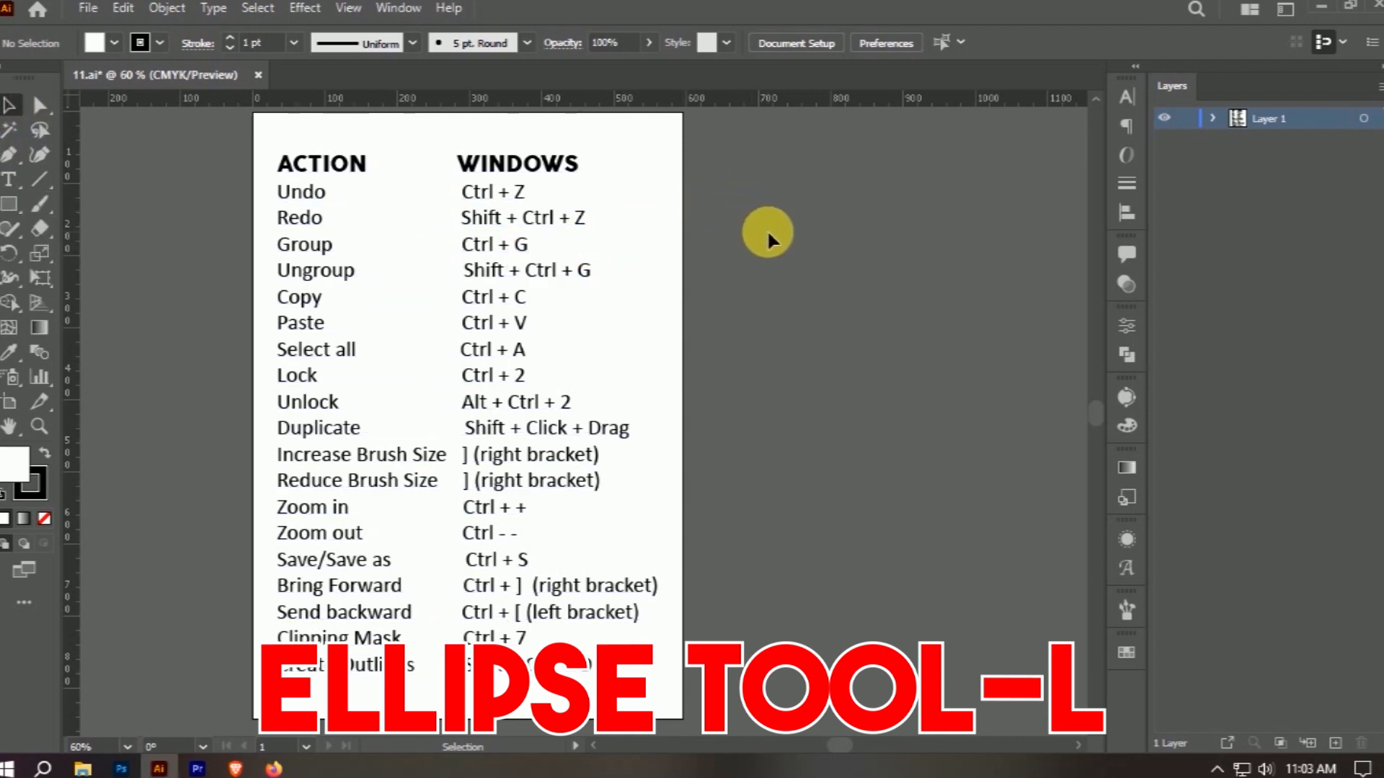
- Draw a white circle about 350 px across beside the upper part of the artboard with the Ellipse tool
key("l")
left_click_drag(852, 228, 702, 130)
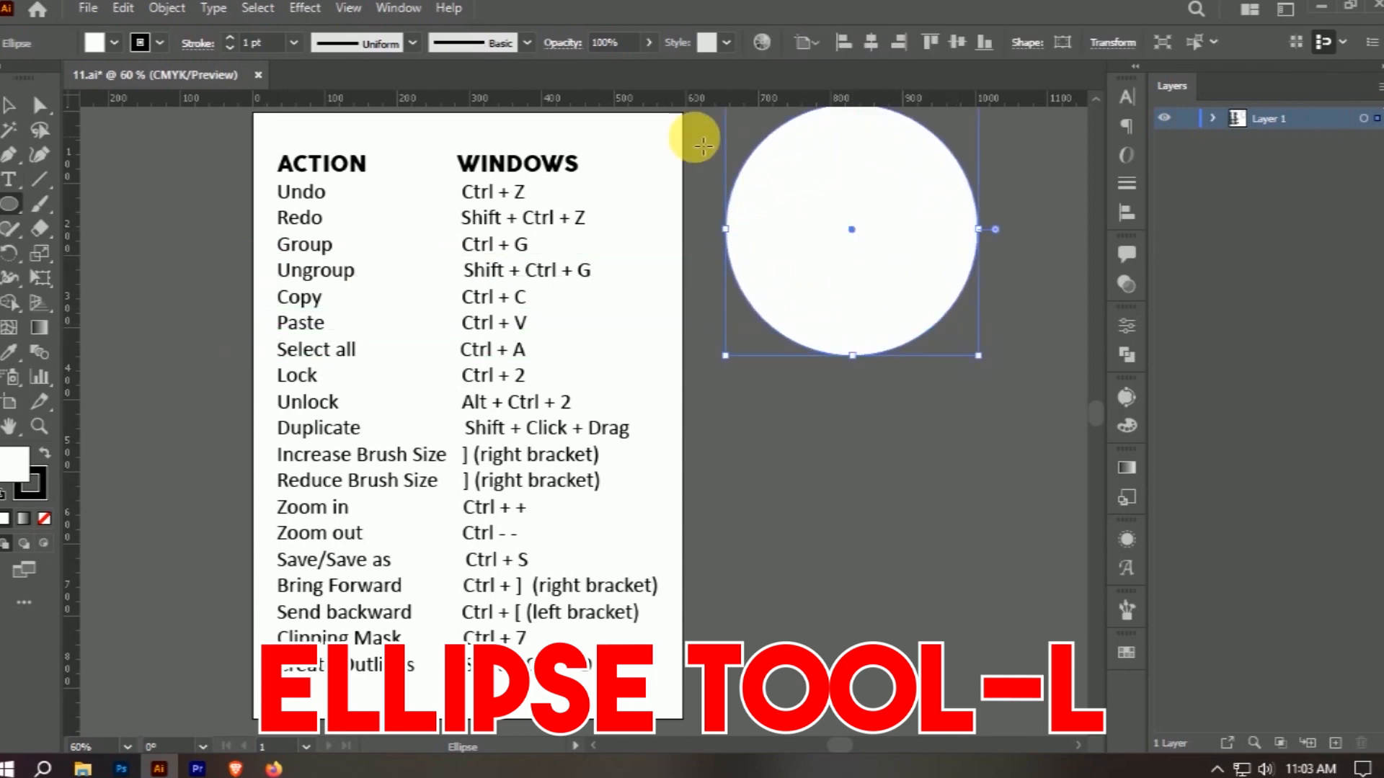
left_click(12, 206)
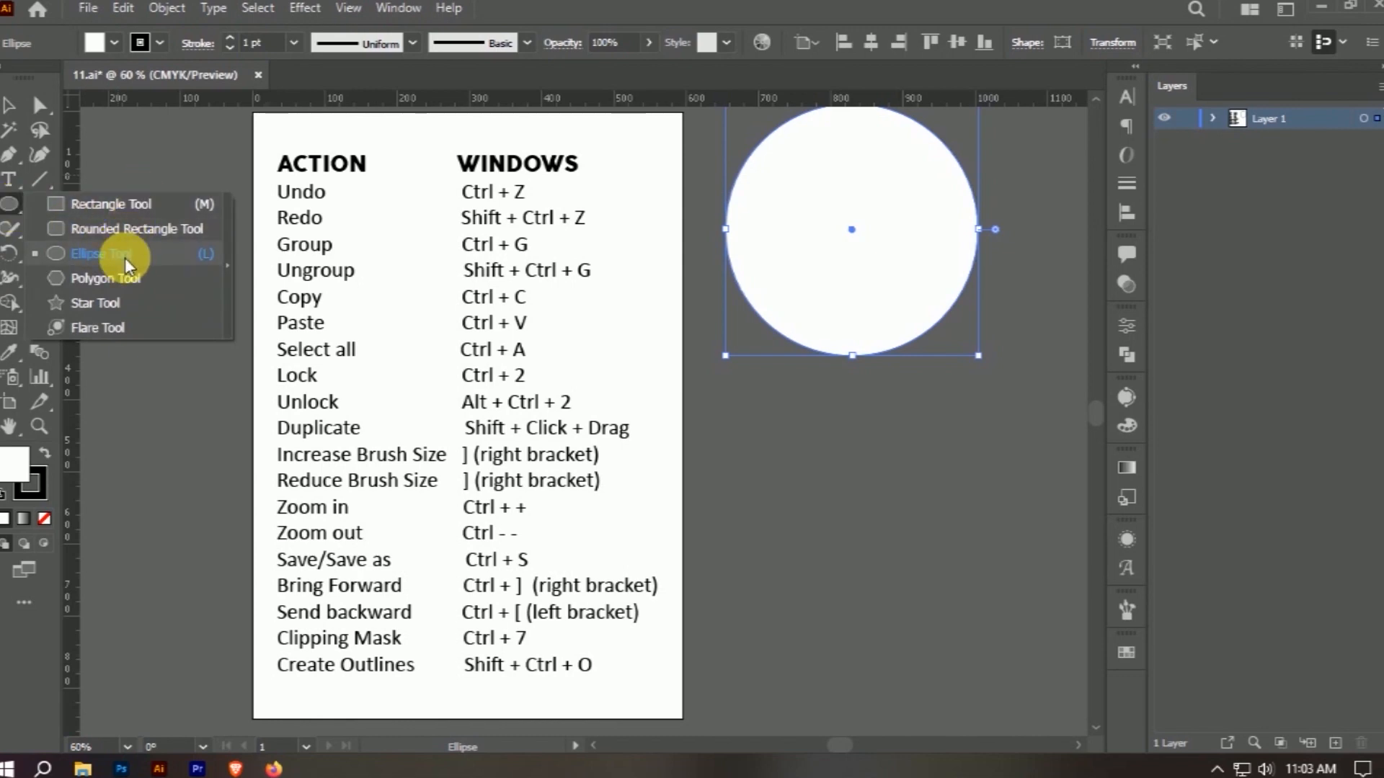
left_click(10, 105)
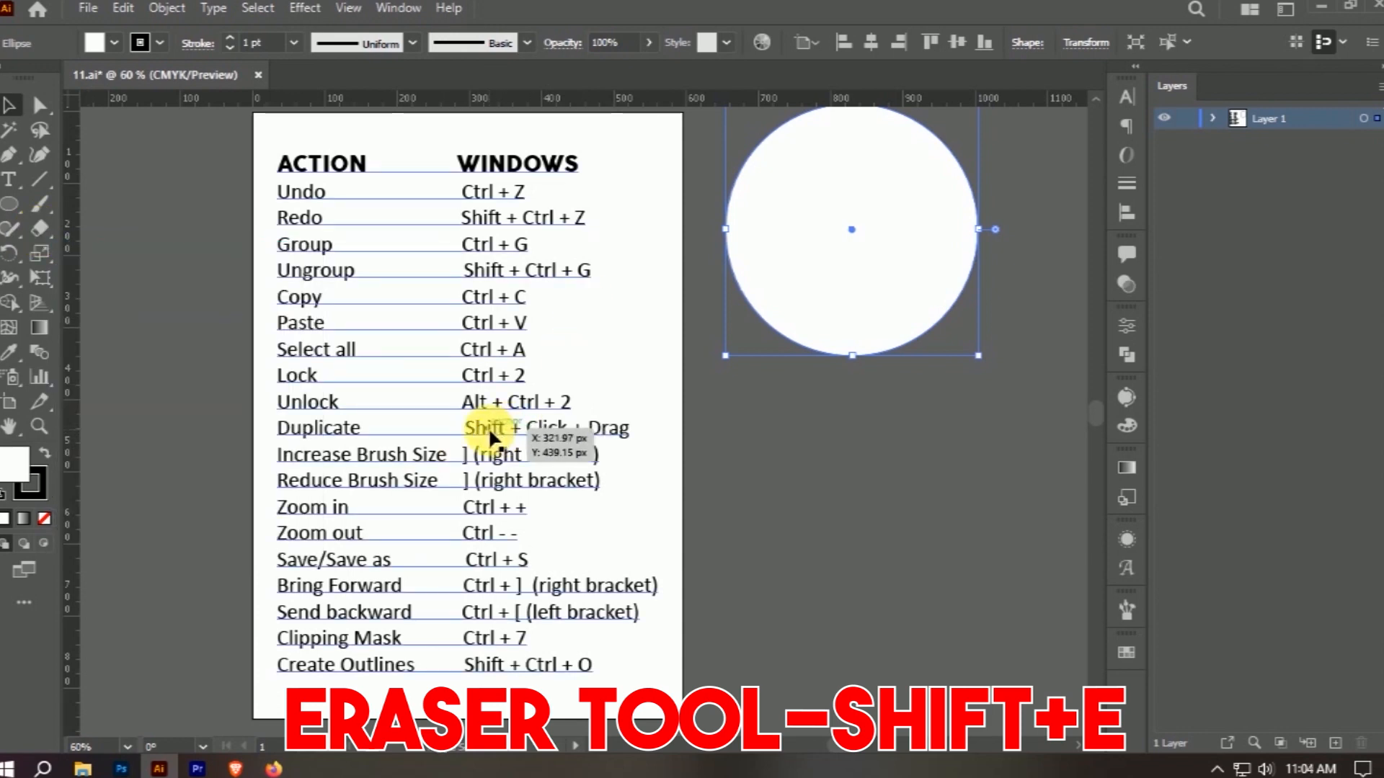
- Erase two crossing diagonal strokes through the circle with the Eraser tool, and undo both
key("shift+e")
left_click_drag(724, 209, 976, 273)
left_click_drag(940, 137, 814, 355)
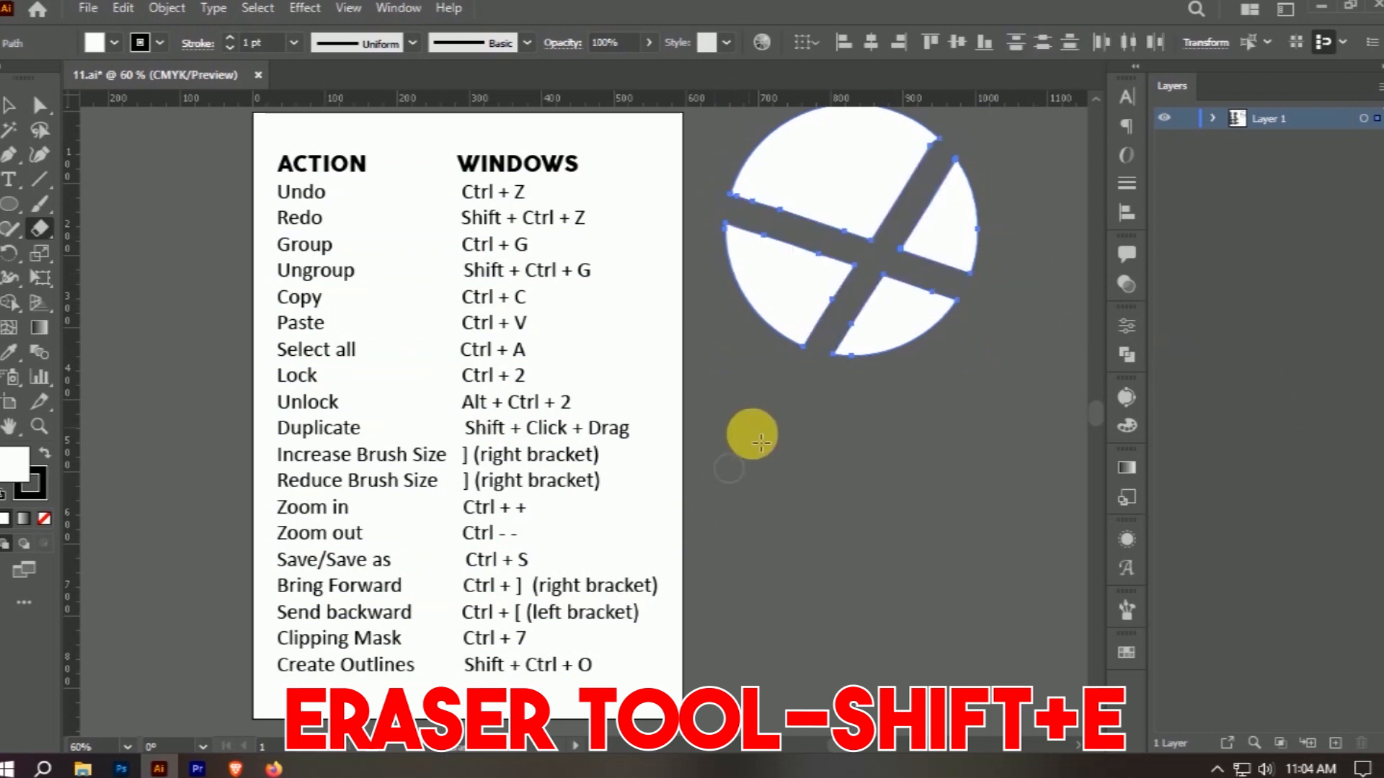
key("ctrl+z")
key("ctrl+z")
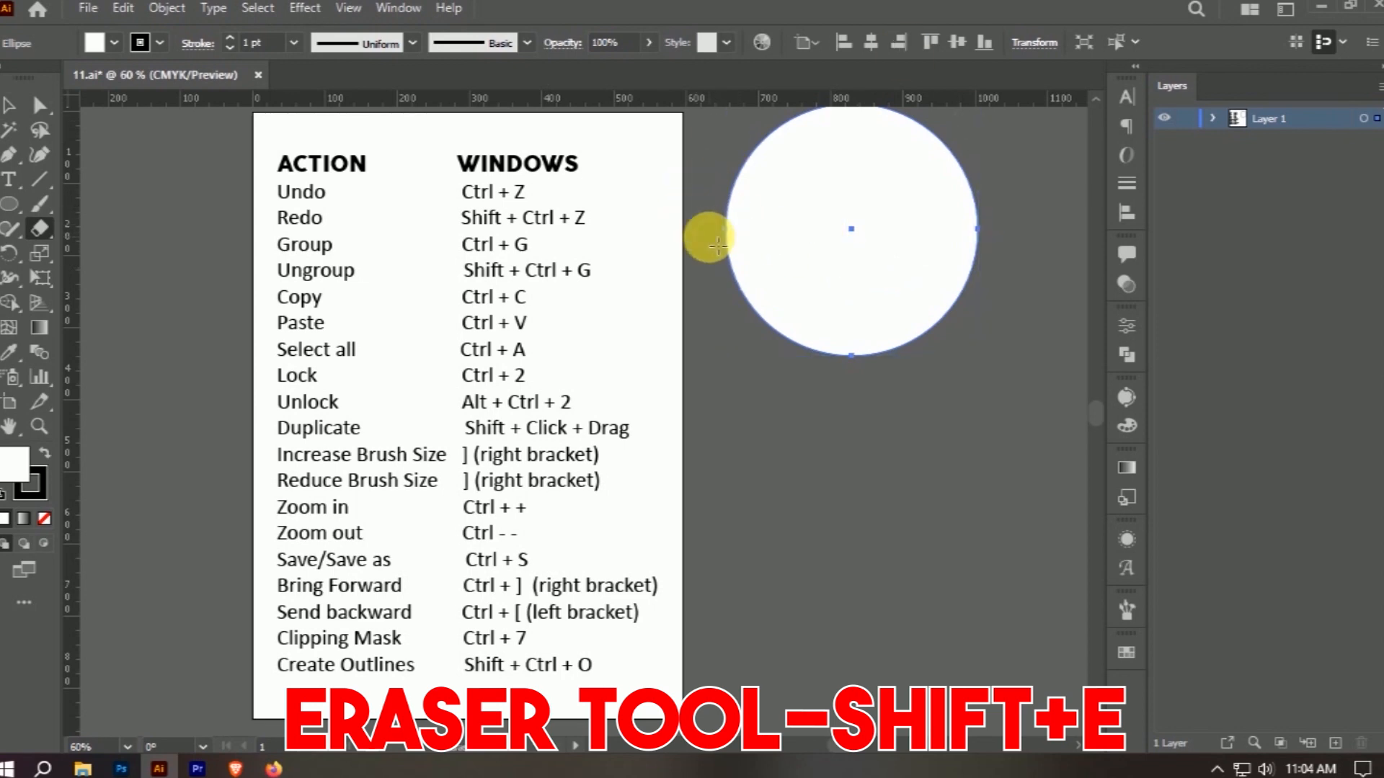
- Erase a nearly horizontal band across the middle of the circle in two strokes, and undo them
left_click_drag(704, 228, 1067, 189)
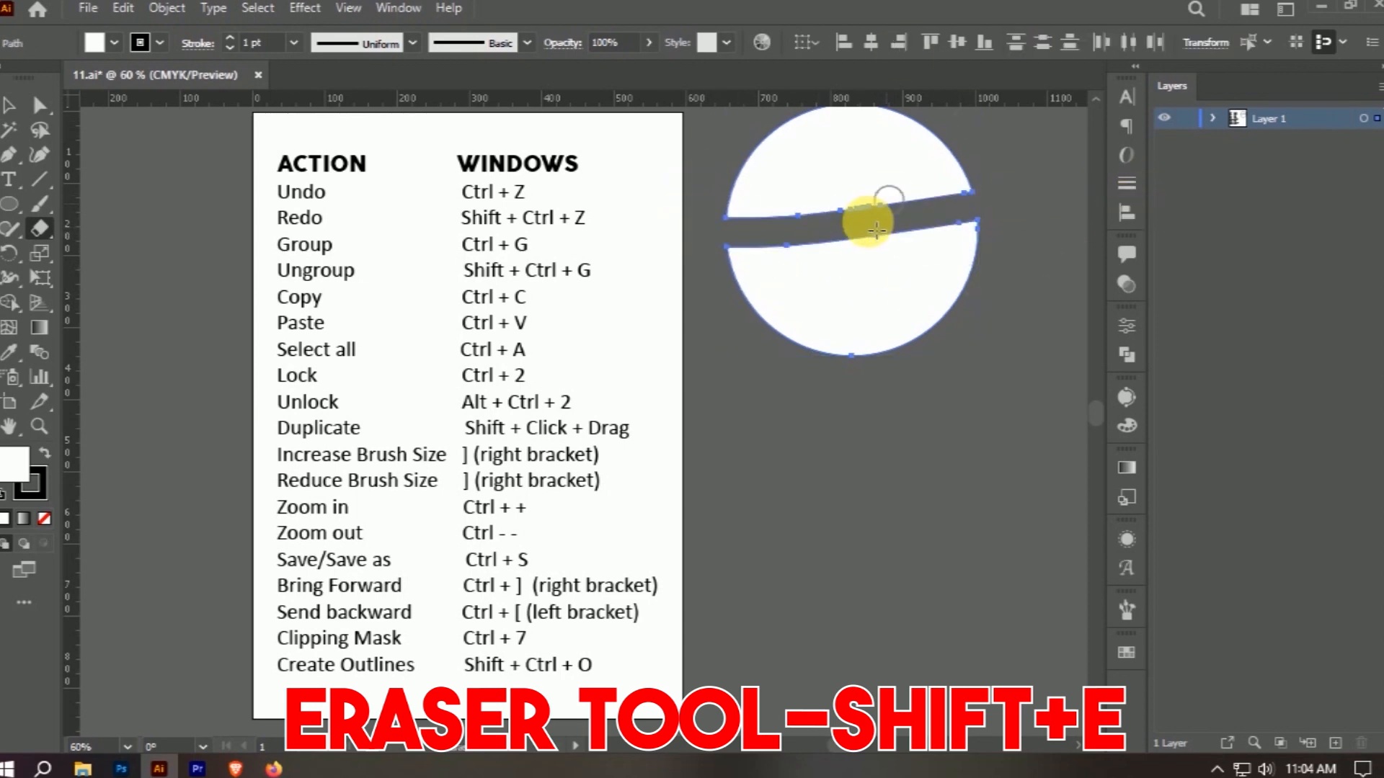
left_click_drag(876, 229, 749, 252)
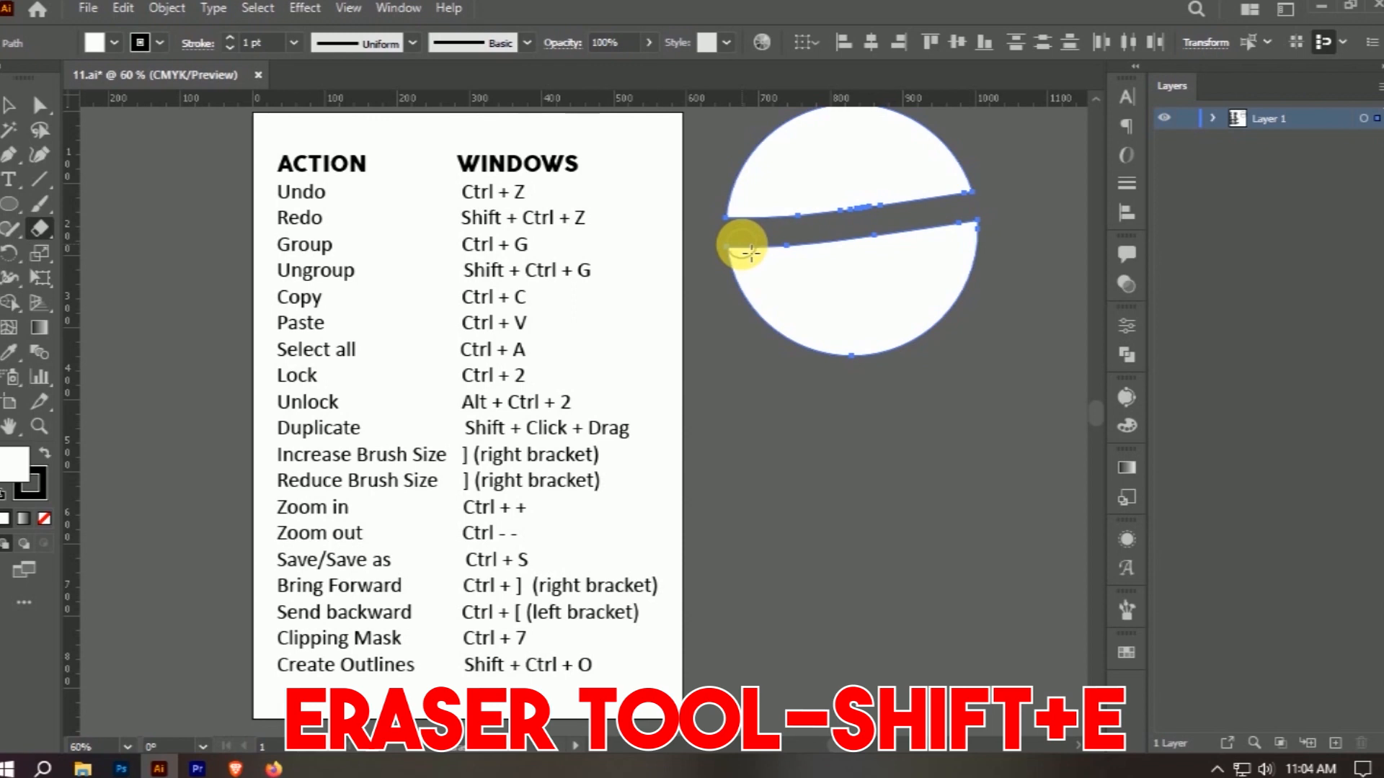
key("ctrl+z")
key("ctrl+z")
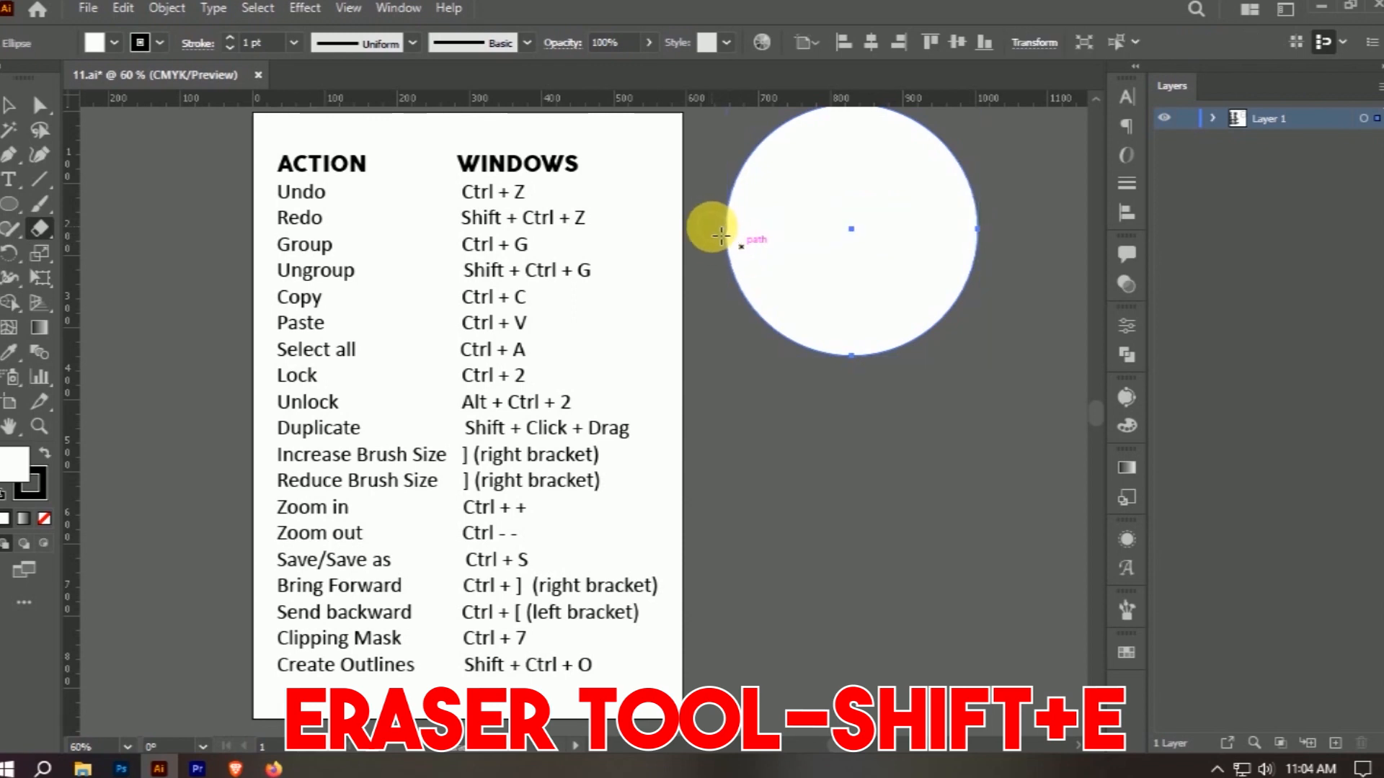
- Erase the circle's lower half with a rectangular eraser area, and undo the erasure
left_click_drag(721, 229, 1017, 452)
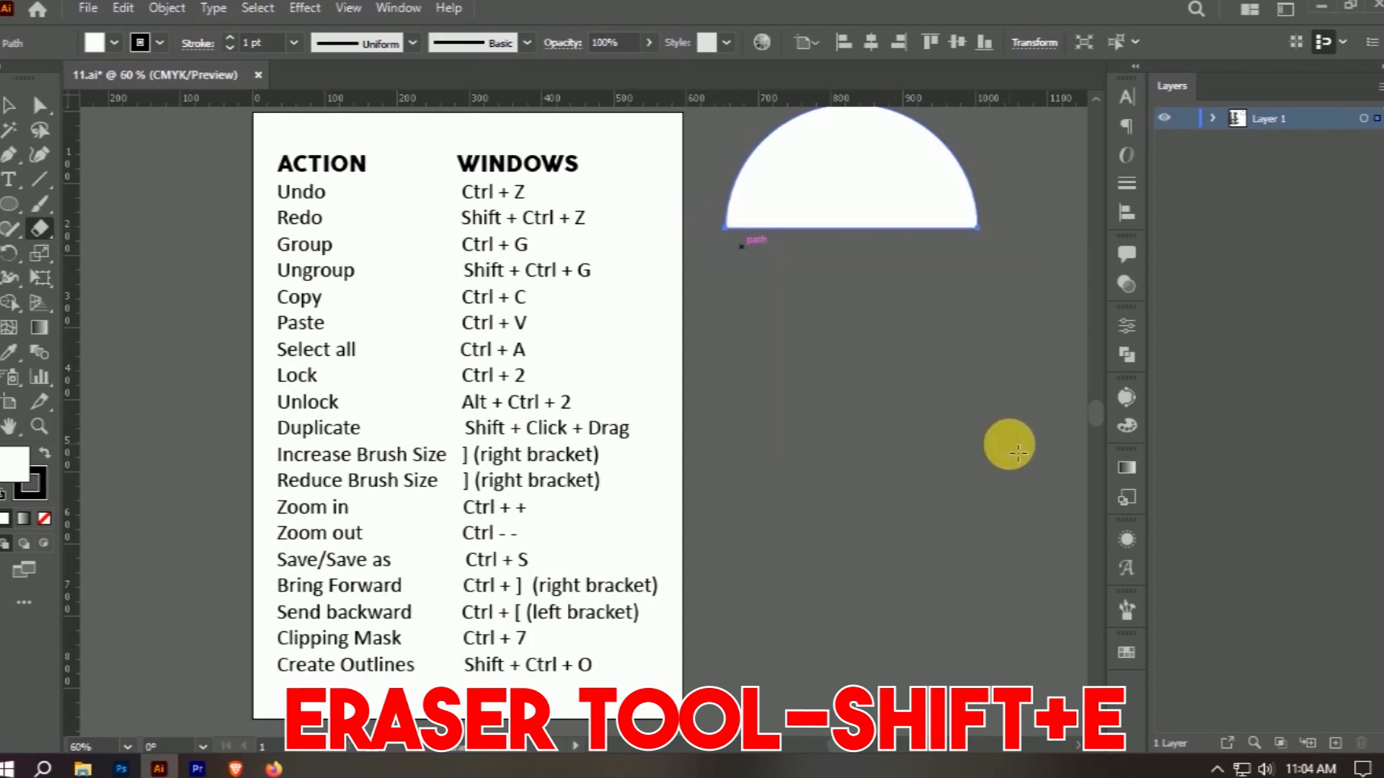
key("ctrl+z")
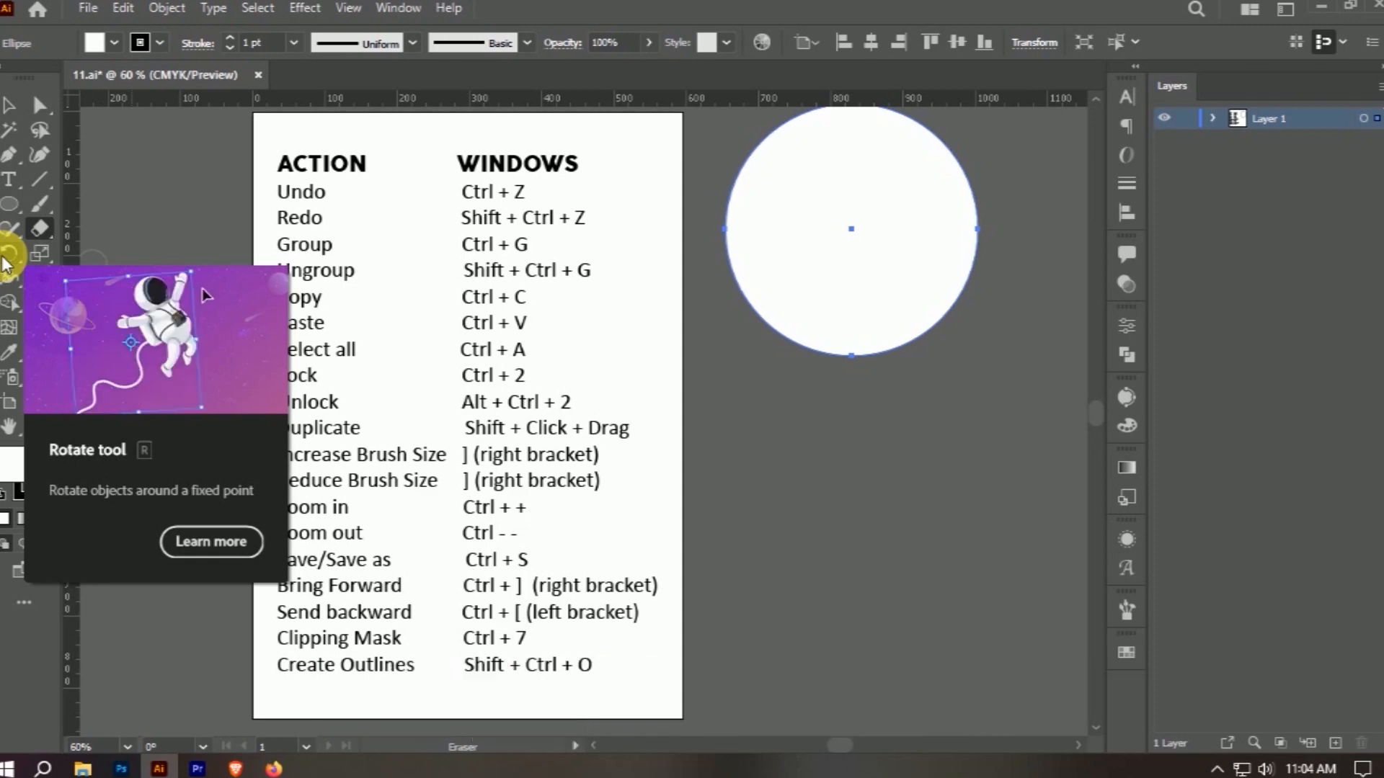
key("v")
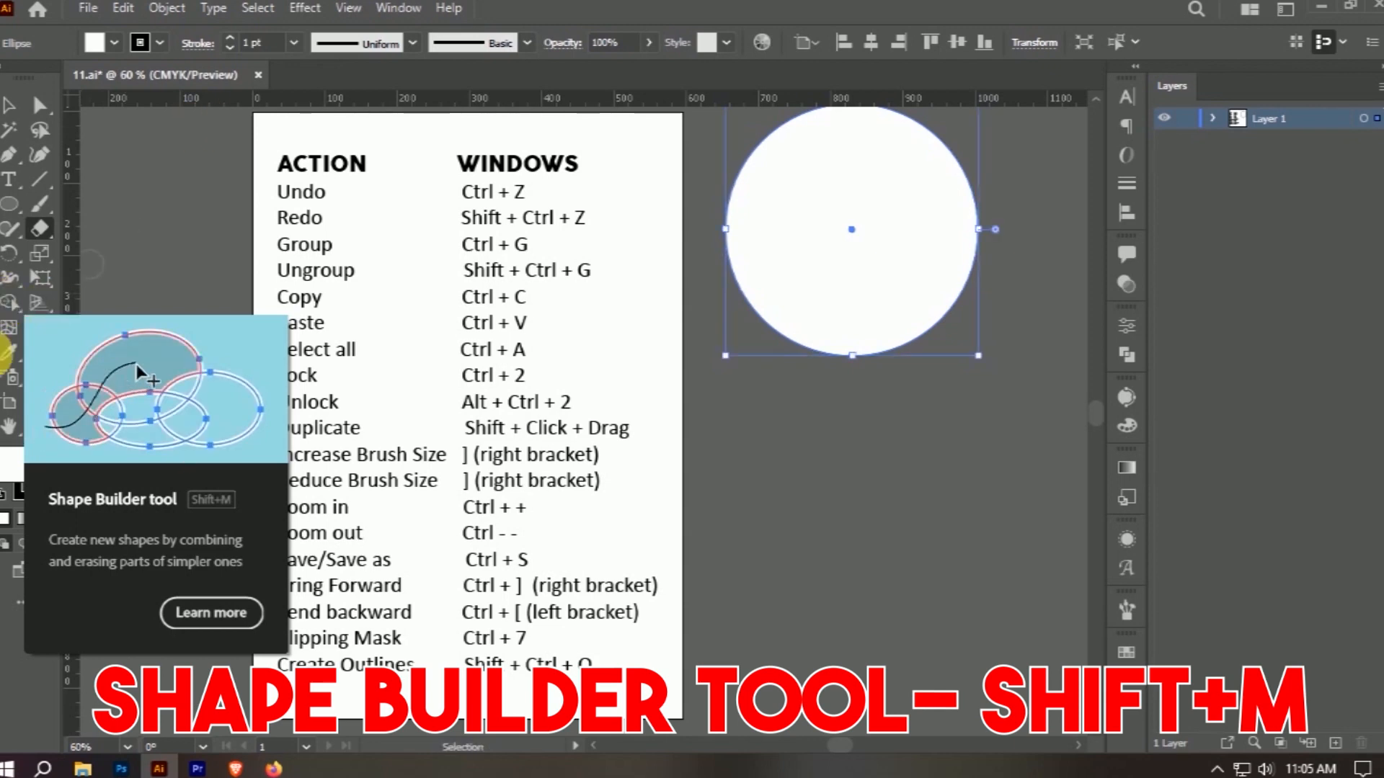
- Draw a second circle about 415 px across overlapping the bottom of the first, and select both circles
left_click(9, 204)
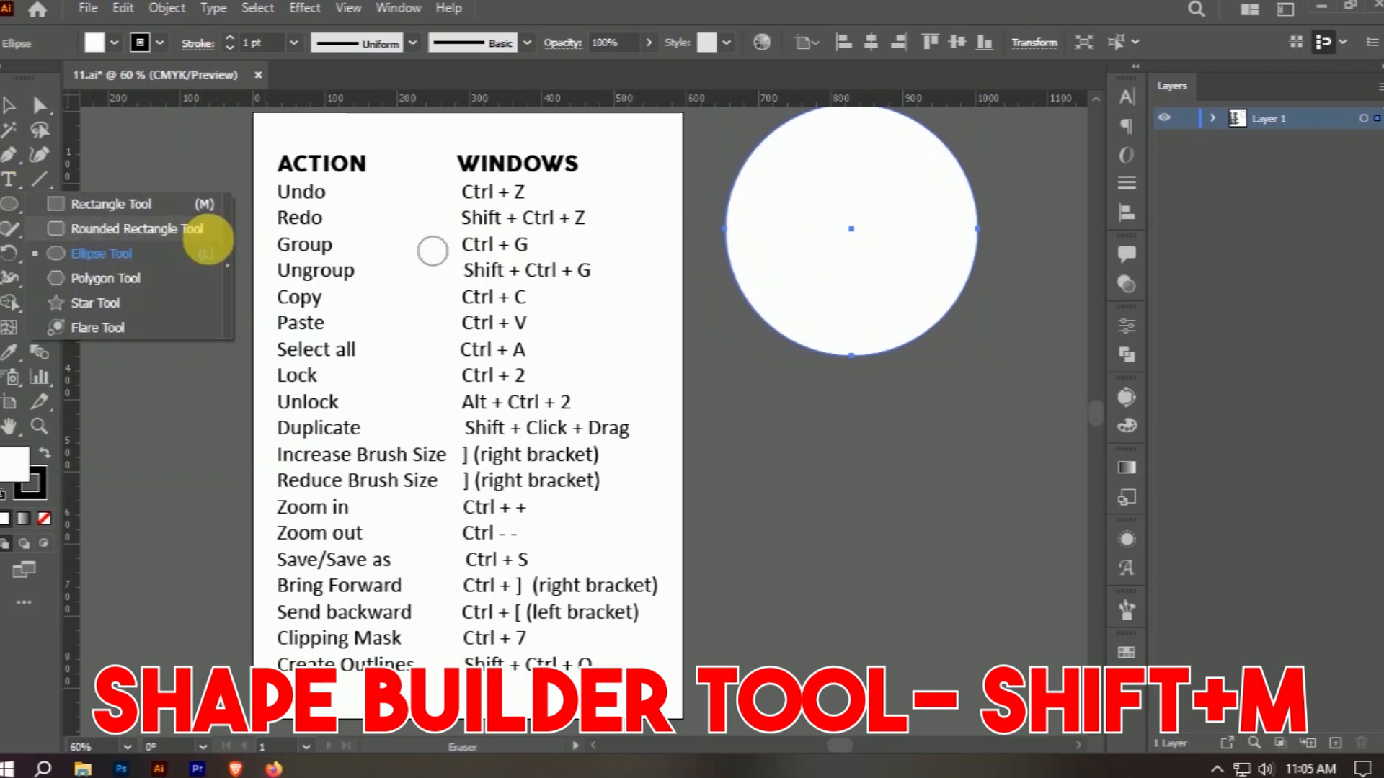
left_click(146, 257)
mouse_move(865, 415)
left_mouse_down()
mouse_move(927, 529)
mouse_move(927, 565)
left_mouse_up()
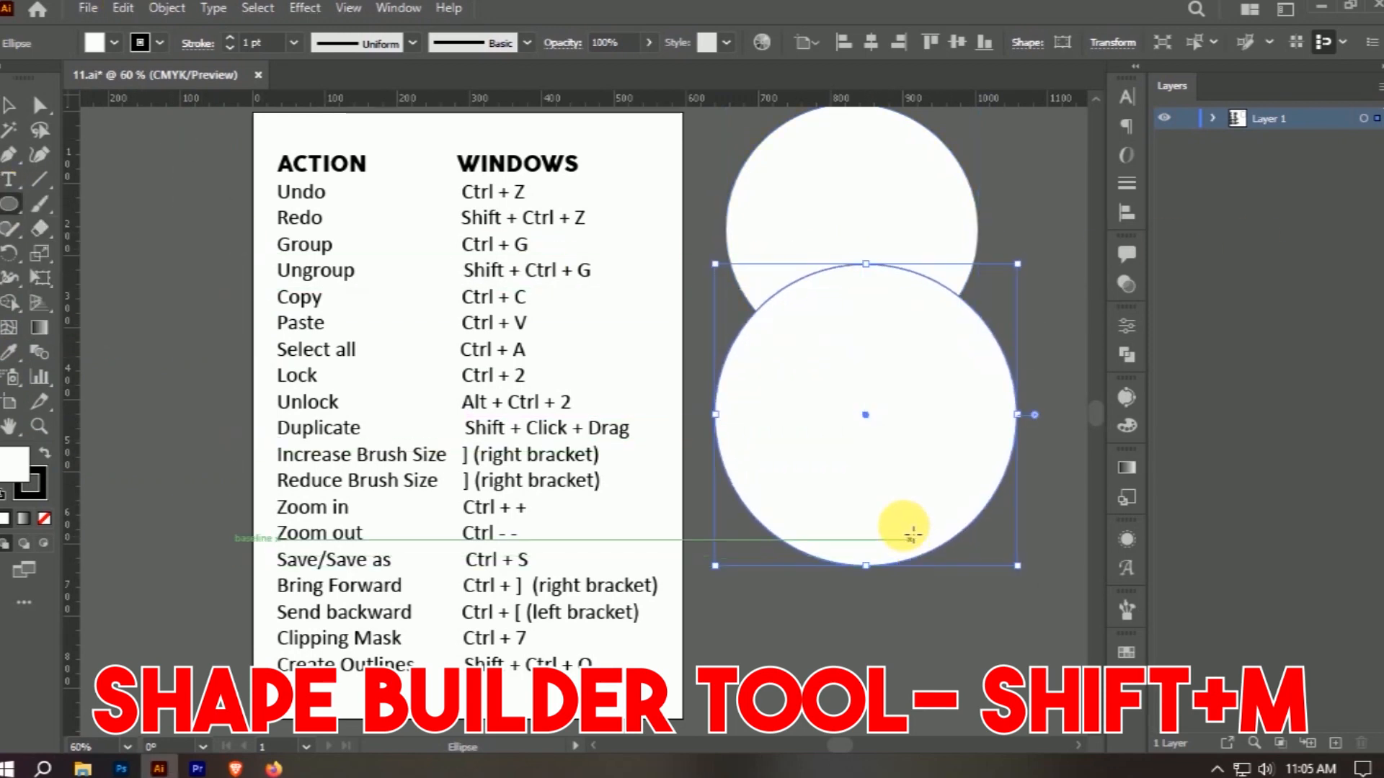
left_click(9, 106)
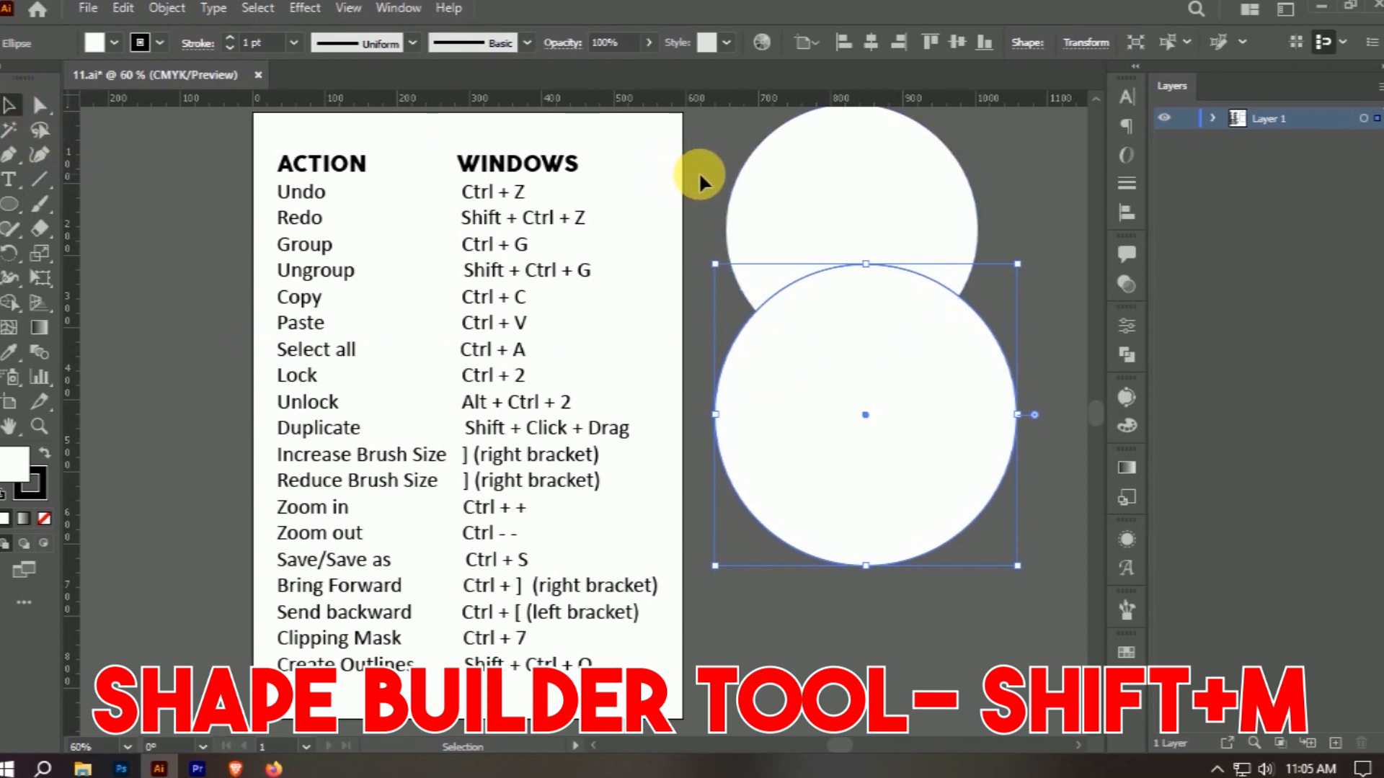
left_click_drag(699, 144, 829, 302)
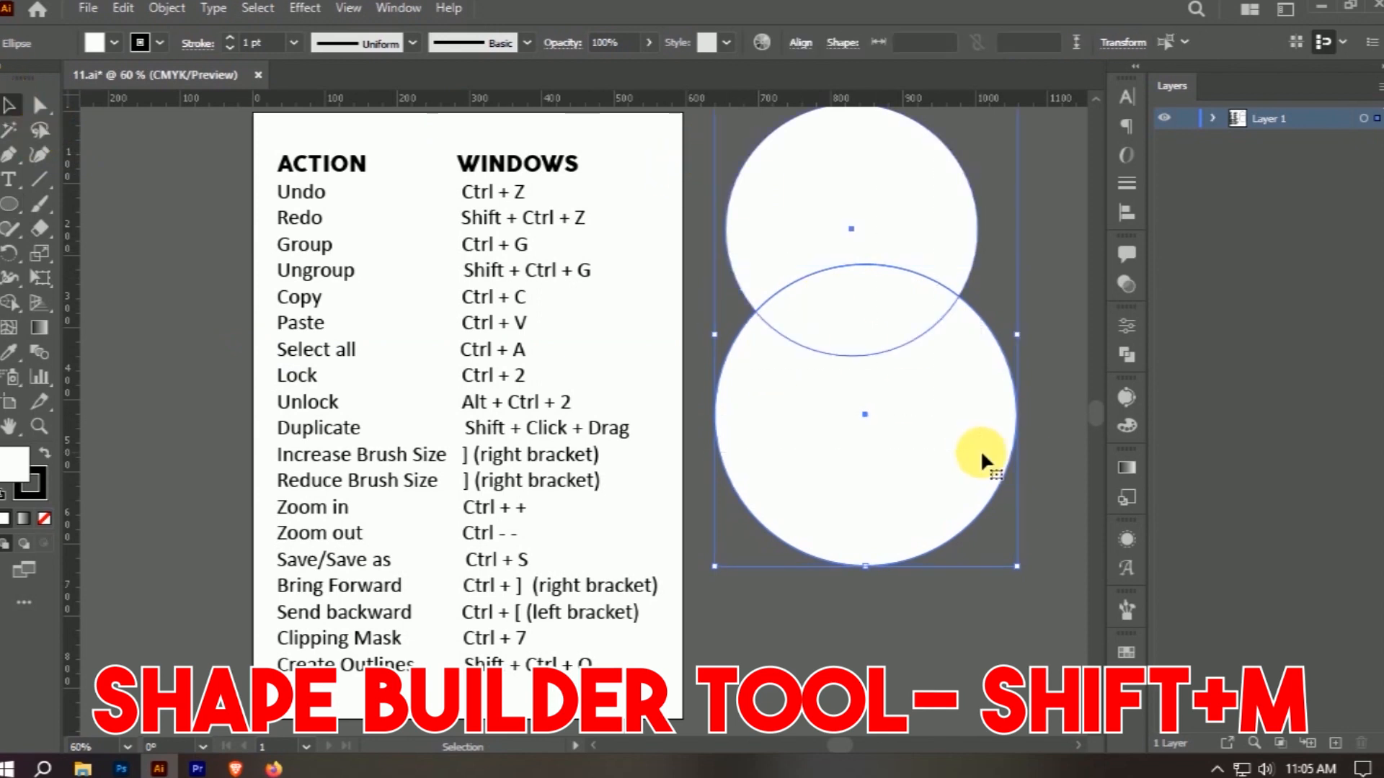
- Merge the two overlapping circles into one shape with the Shape Builder tool, and undo the merge
key("shift+m")
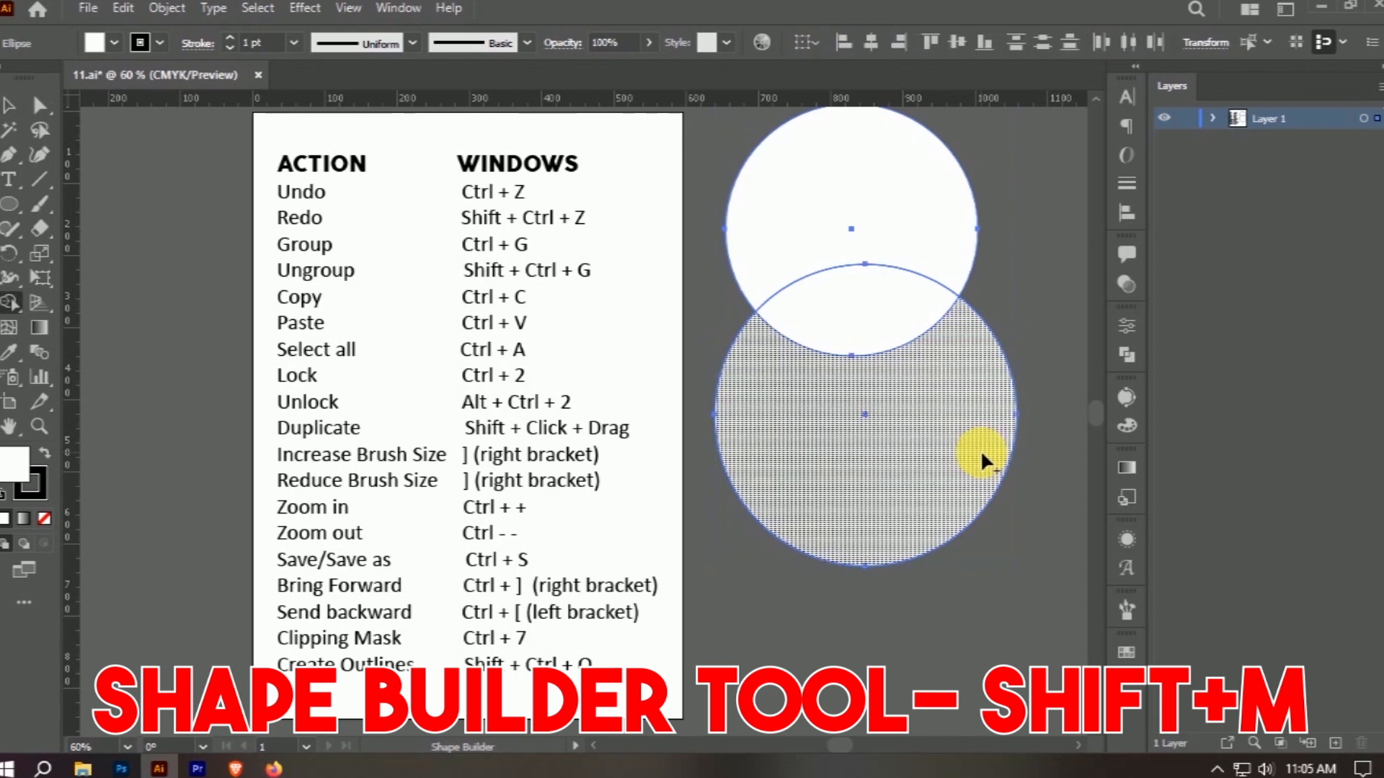
mouse_move(966, 448)
left_mouse_down()
mouse_move(902, 253)
mouse_move(962, 352)
left_mouse_up()
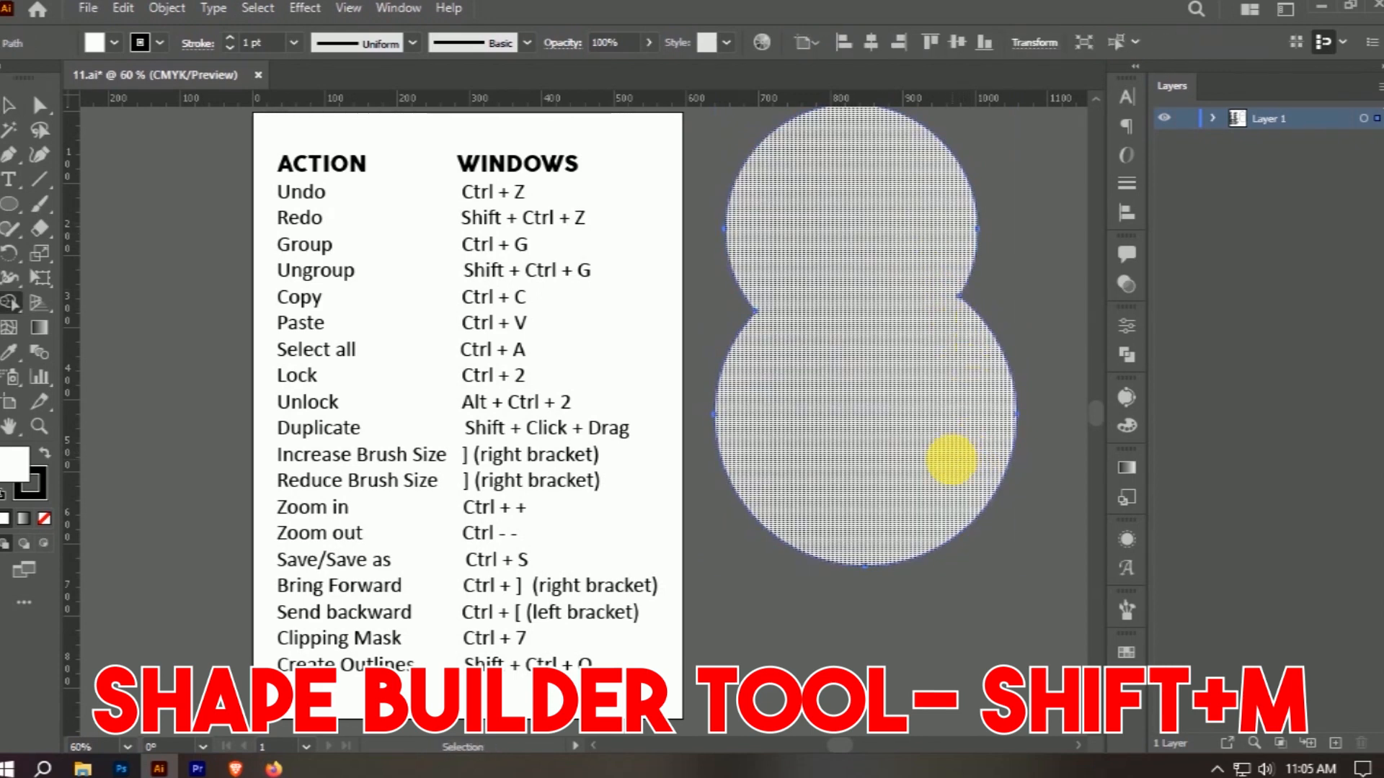
key("ctrl+z")
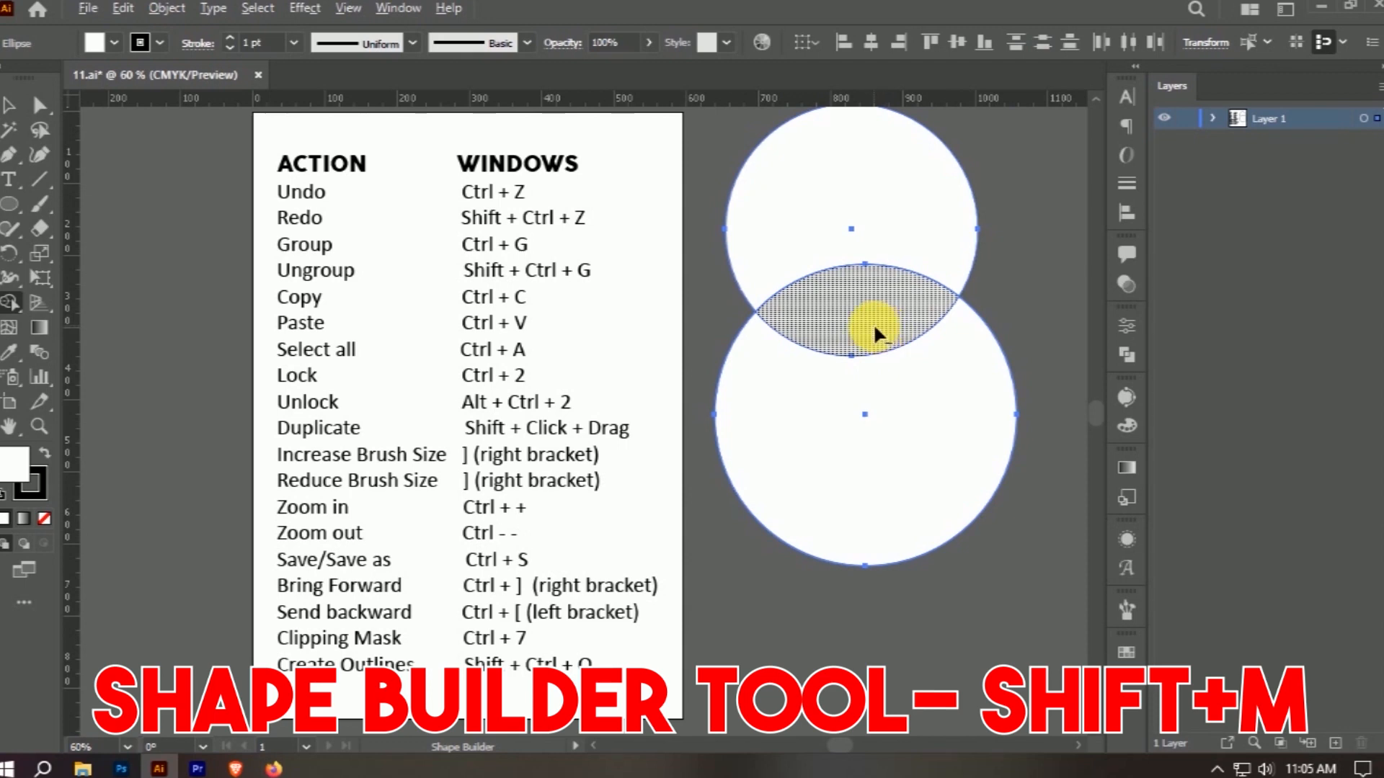
- Cut out the overlap between the two circles with the Shape Builder tool, and delete the remaining shapes
left_click(872, 323, "alt")
left_click(9, 106)
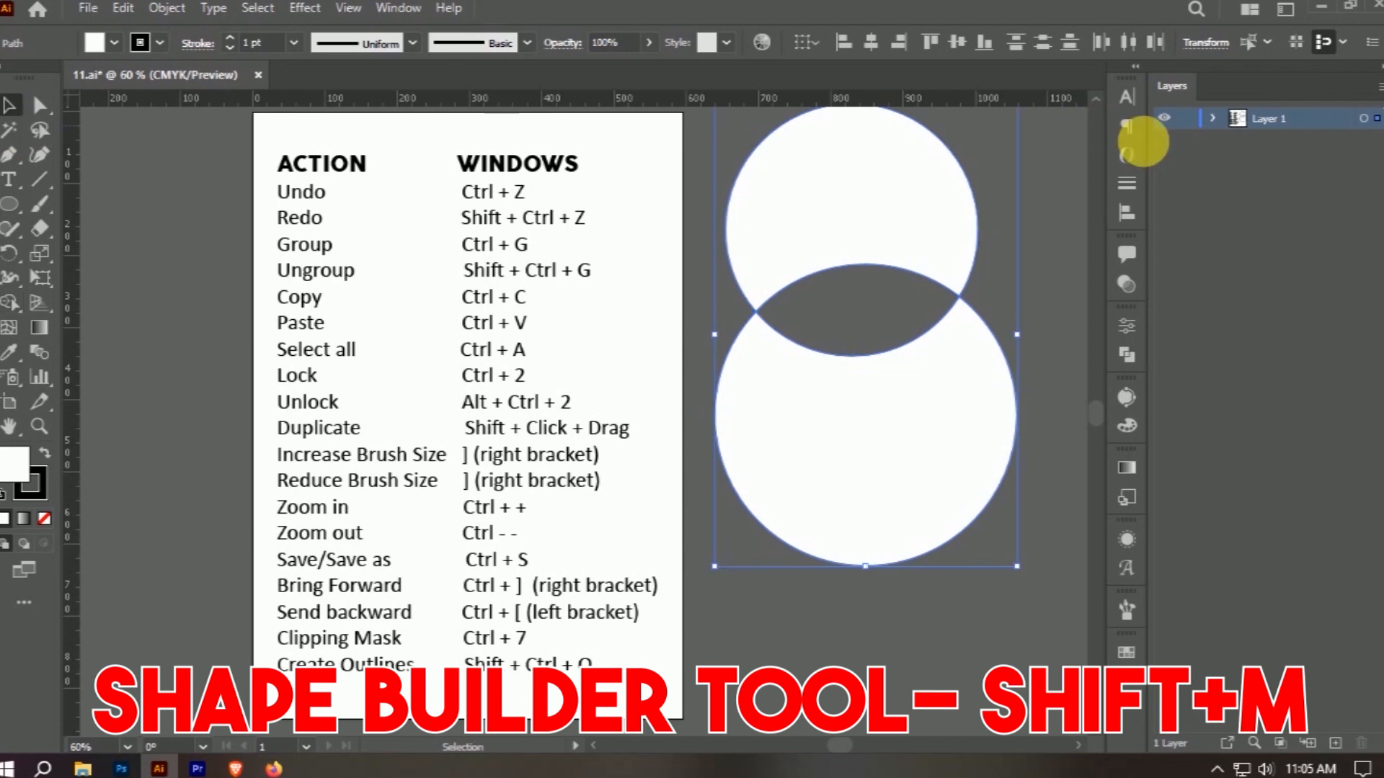
key("Delete")
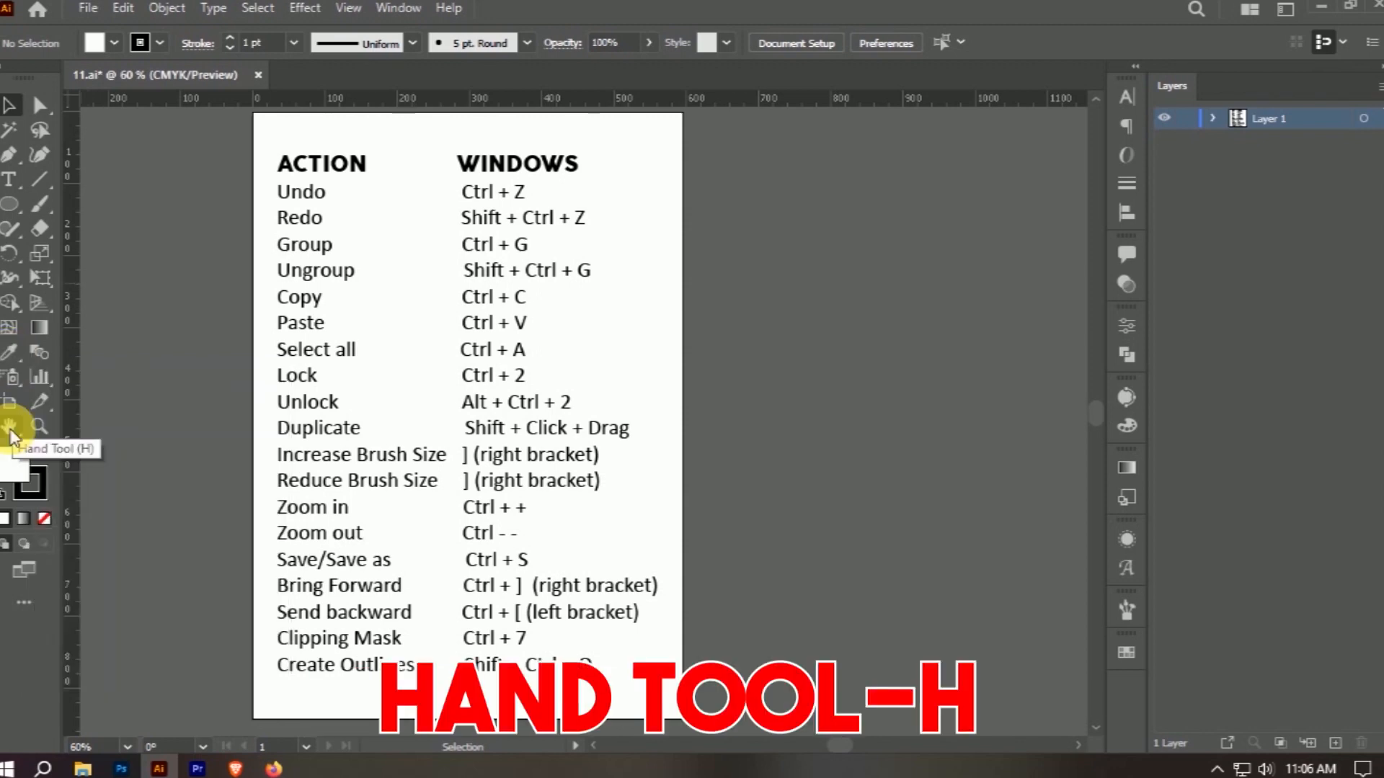
- Draw a circle about 218 px across on the empty canvas beside the artboard, and place an overlapping copy directly below it
left_click(11, 433)
left_click_drag(633, 411, 547, 399)
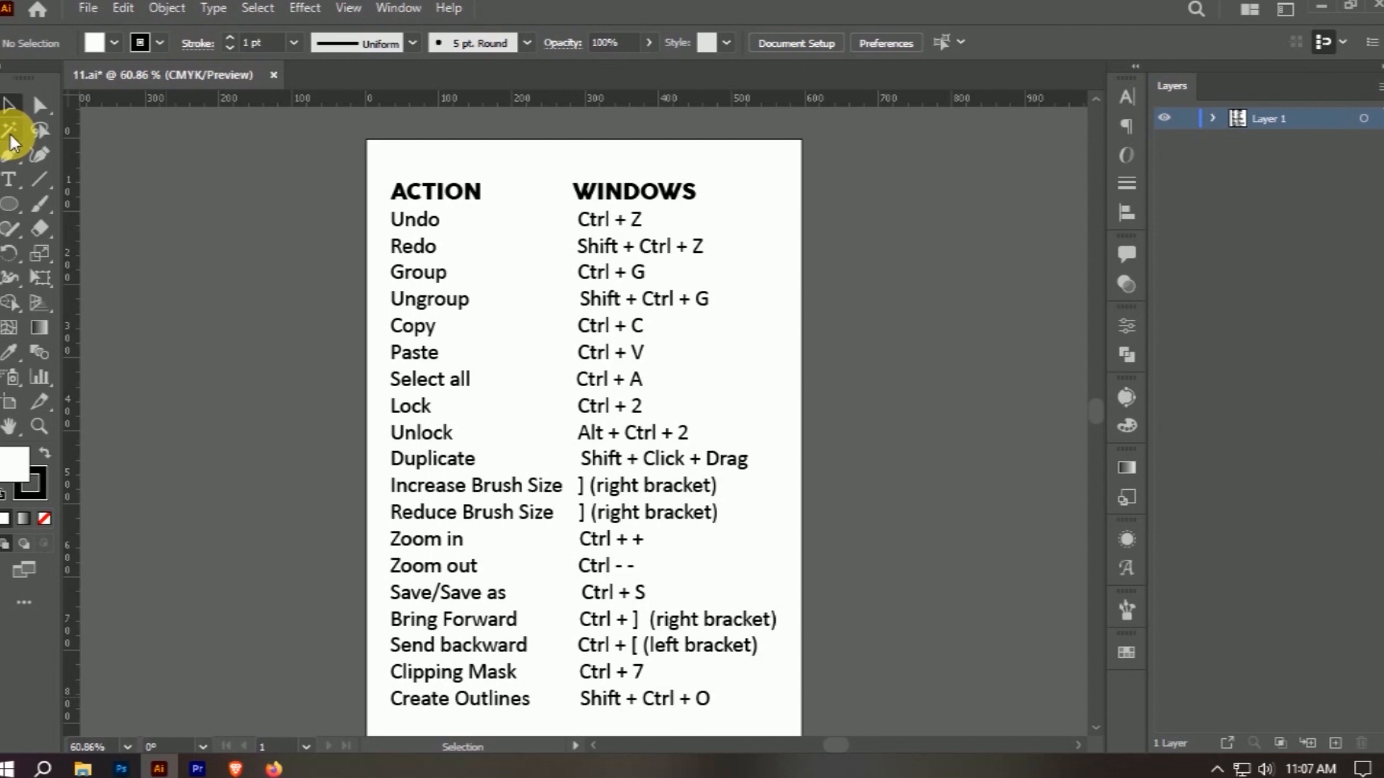
left_click(9, 204)
mouse_move(171, 227)
left_mouse_down()
mouse_move(204, 222)
mouse_move(258, 297)
mouse_move(286, 305)
left_mouse_up()
left_click(10, 105)
mouse_move(160, 201)
left_mouse_down()
mouse_move(154, 278)
mouse_move(181, 358)
left_mouse_up()
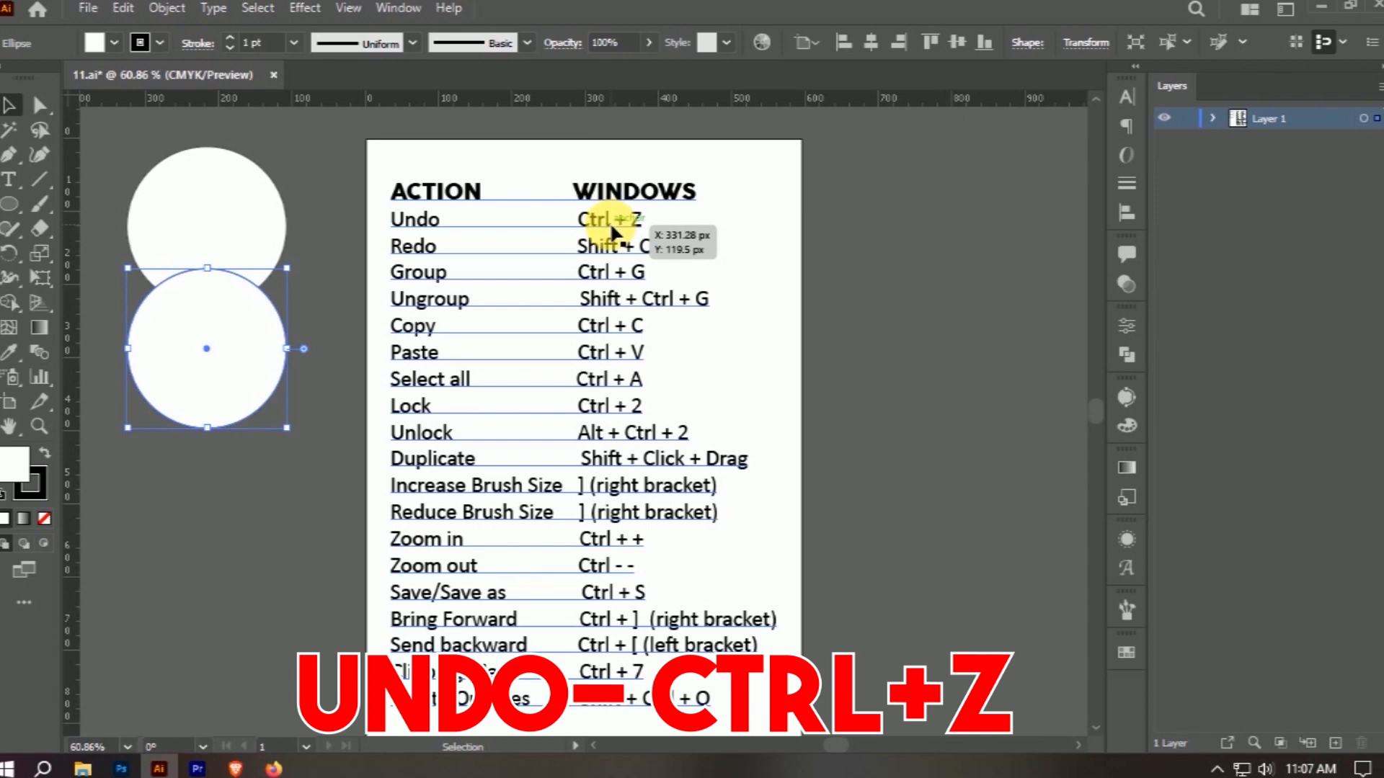
- Undo the circle's duplication, and redo it
key("ctrl+z")
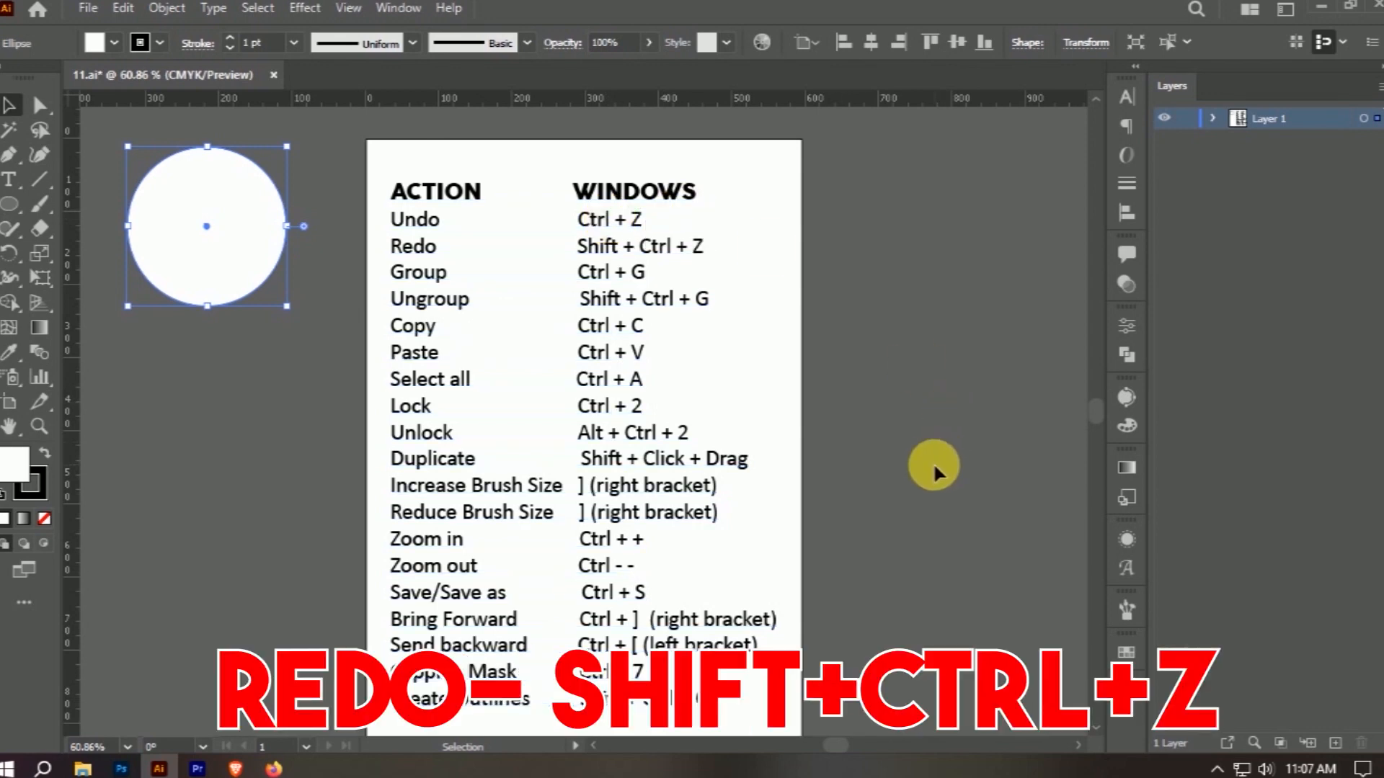
key("ctrl")
key("shift+ctrl+z")
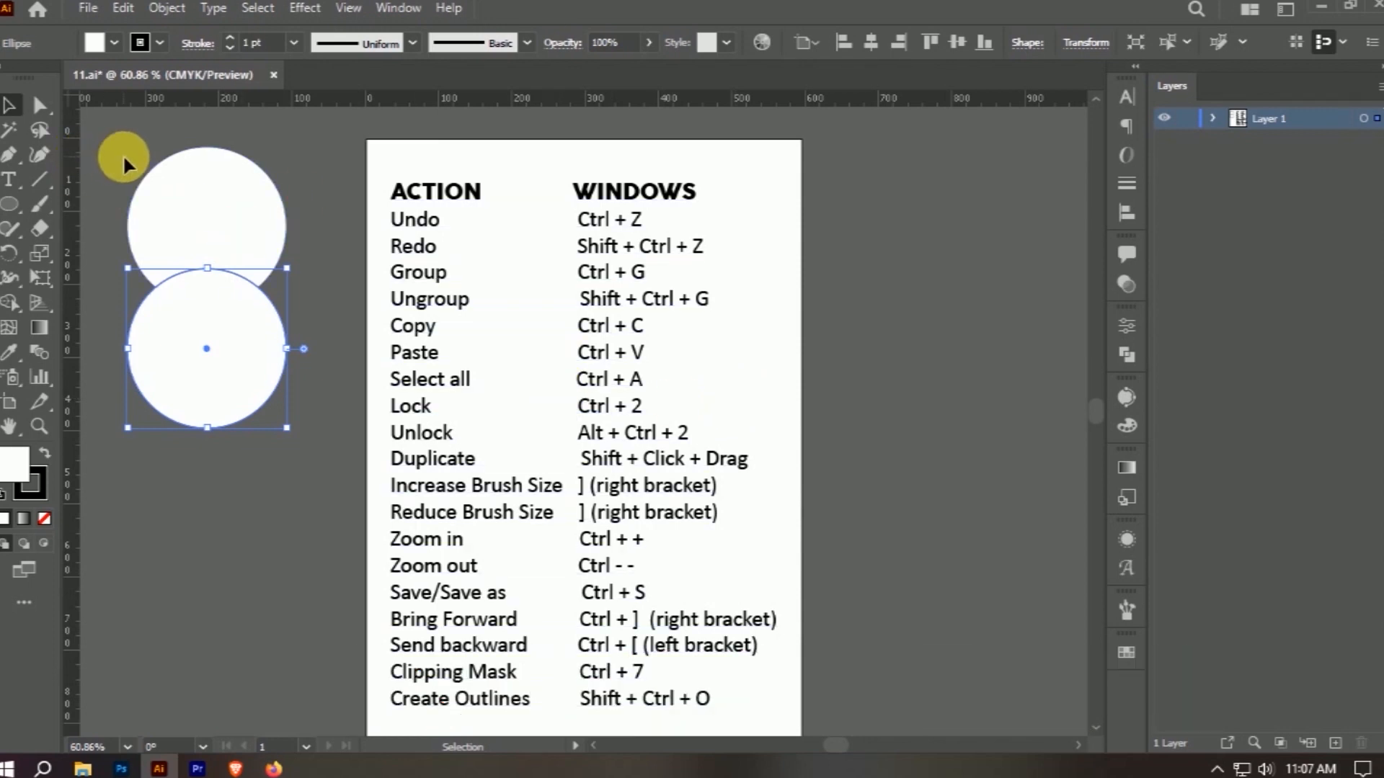
- Group the two overlapping circles, and move the group slightly down and closer to the artboard
key("ctrl+a")
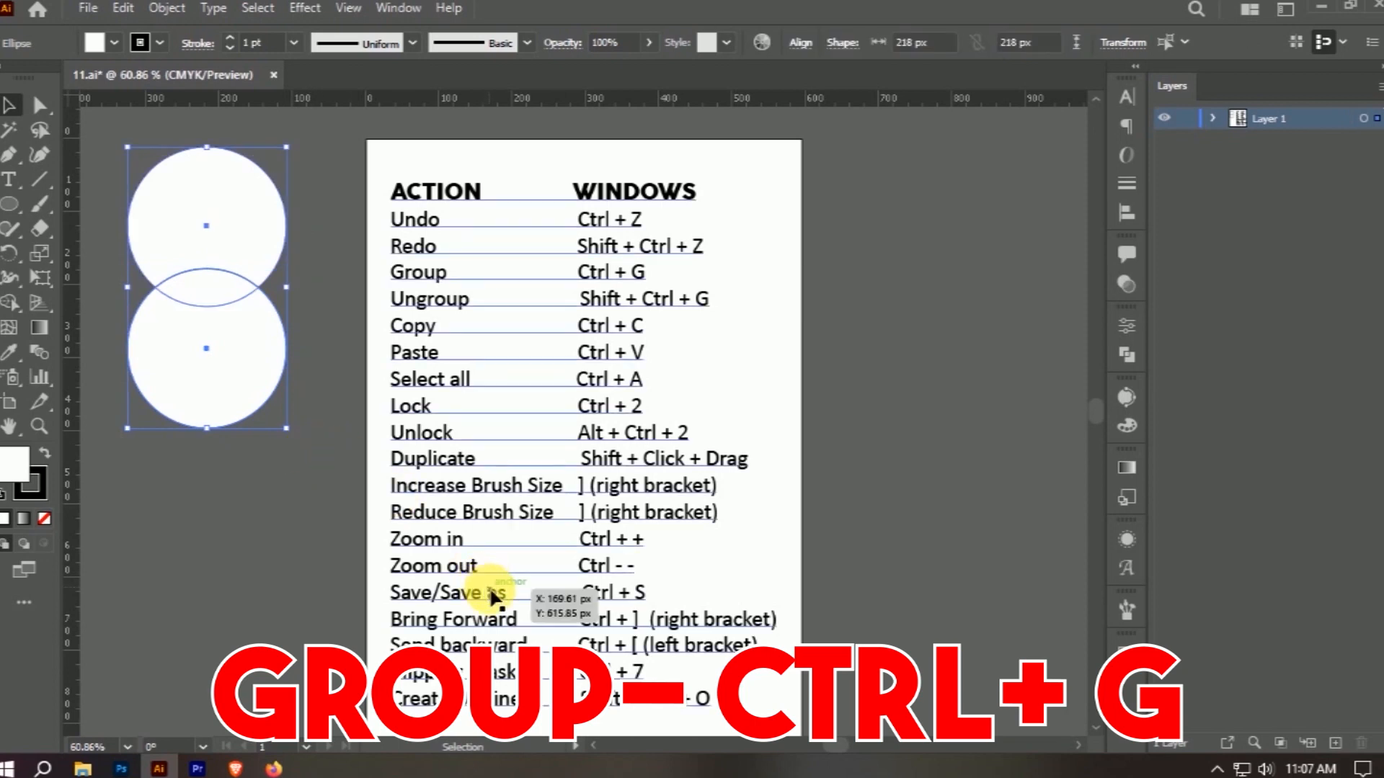
key("ctrl+g")
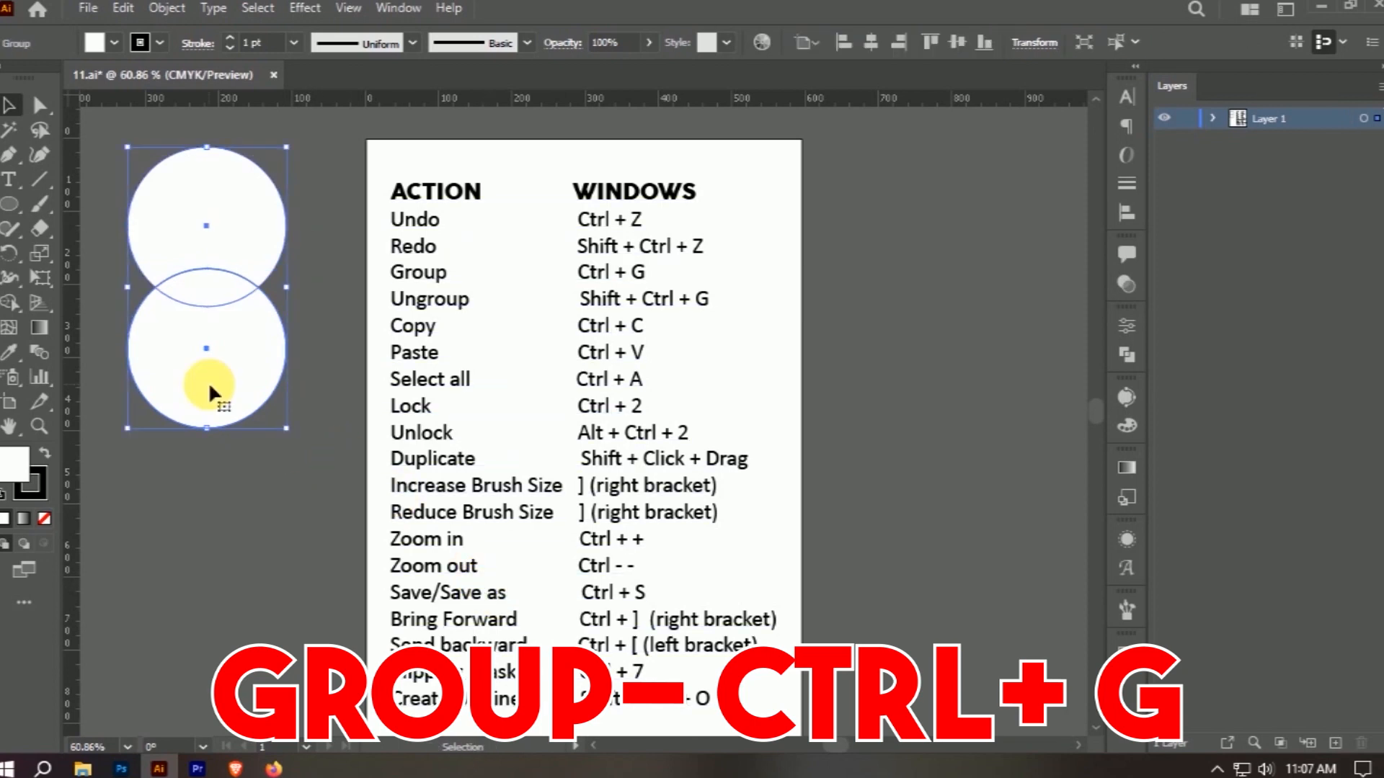
left_click(219, 236)
left_click_drag(218, 235, 265, 272)
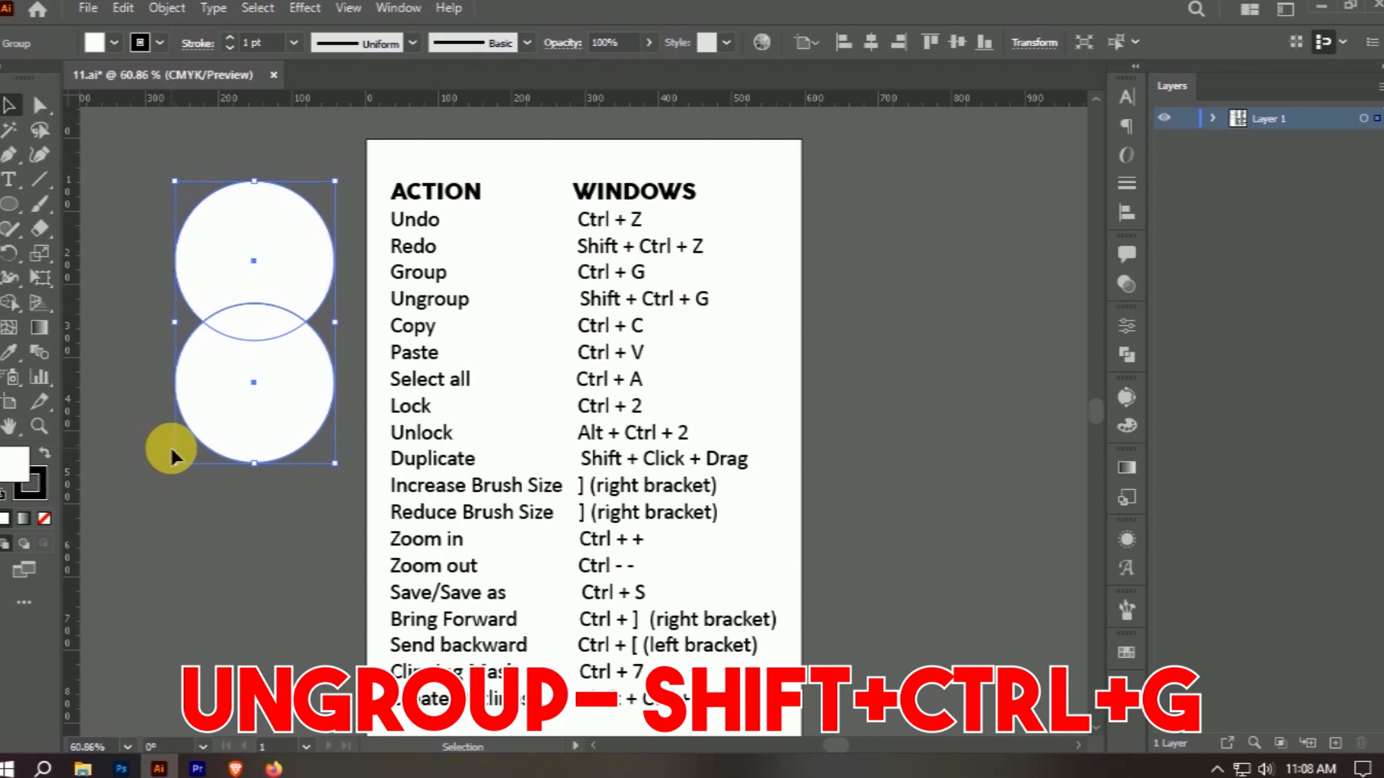
- Ungroup the two circles, and select each circle individually
key("ctrl+shift+g")
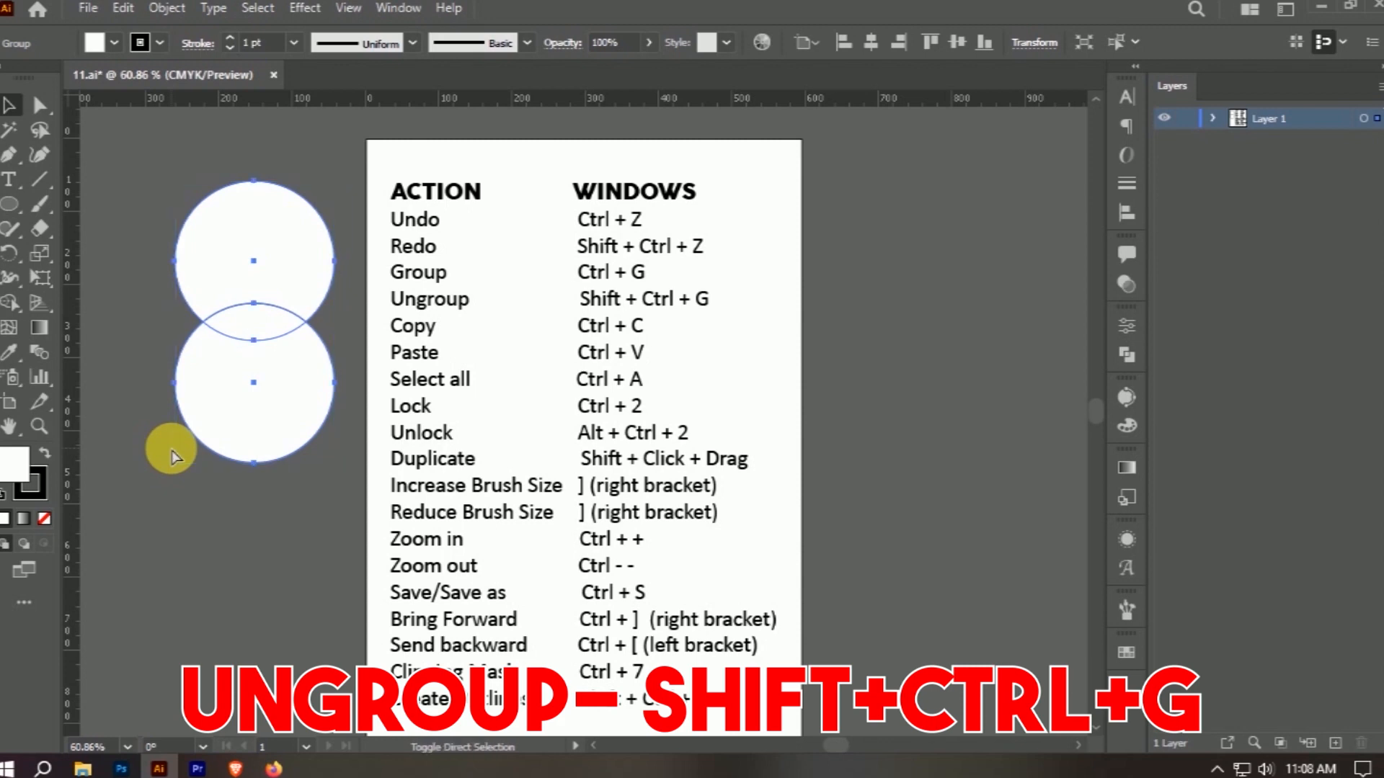
left_click(220, 635)
left_click(253, 386)
left_click(307, 273)
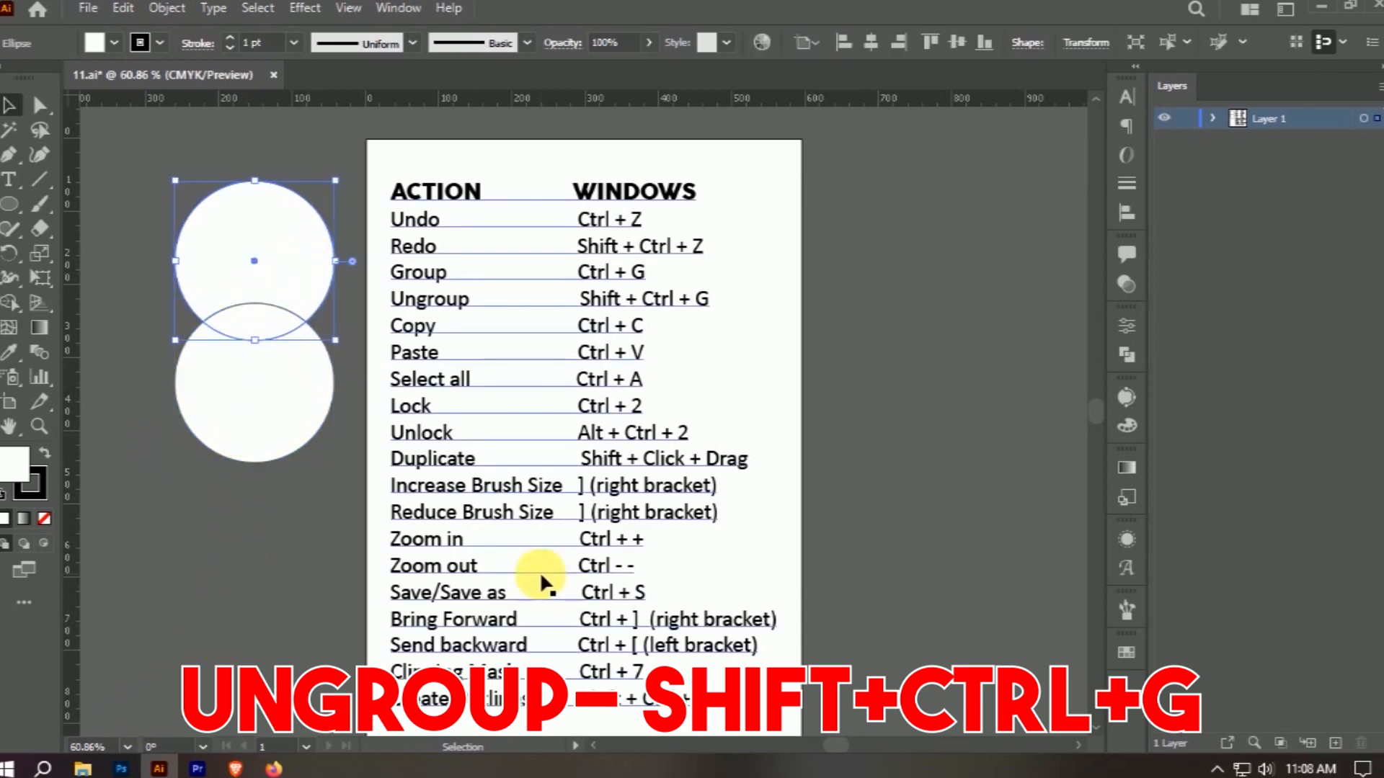
- Copy the lower circle, paste the copy over the artboard, and delete the pasted copy
left_click(276, 427)
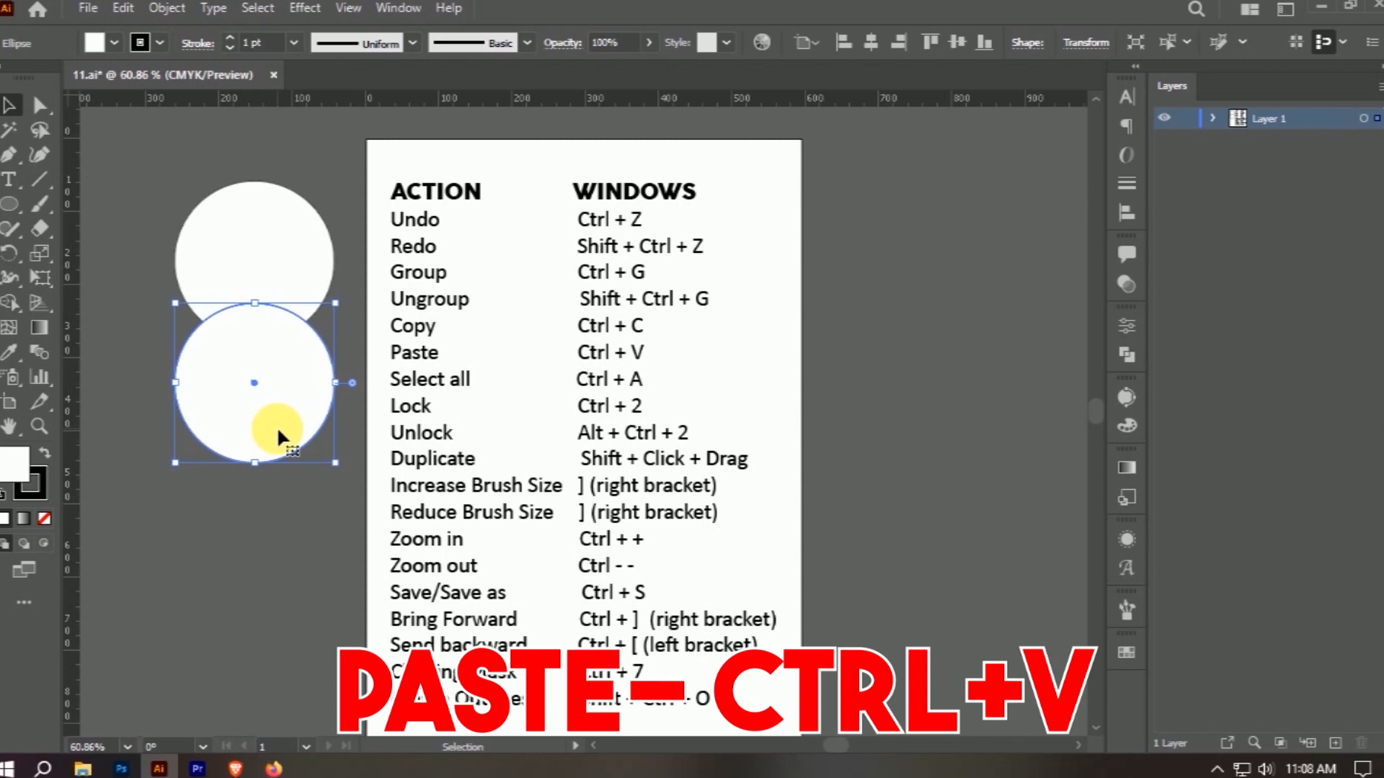
key("a")
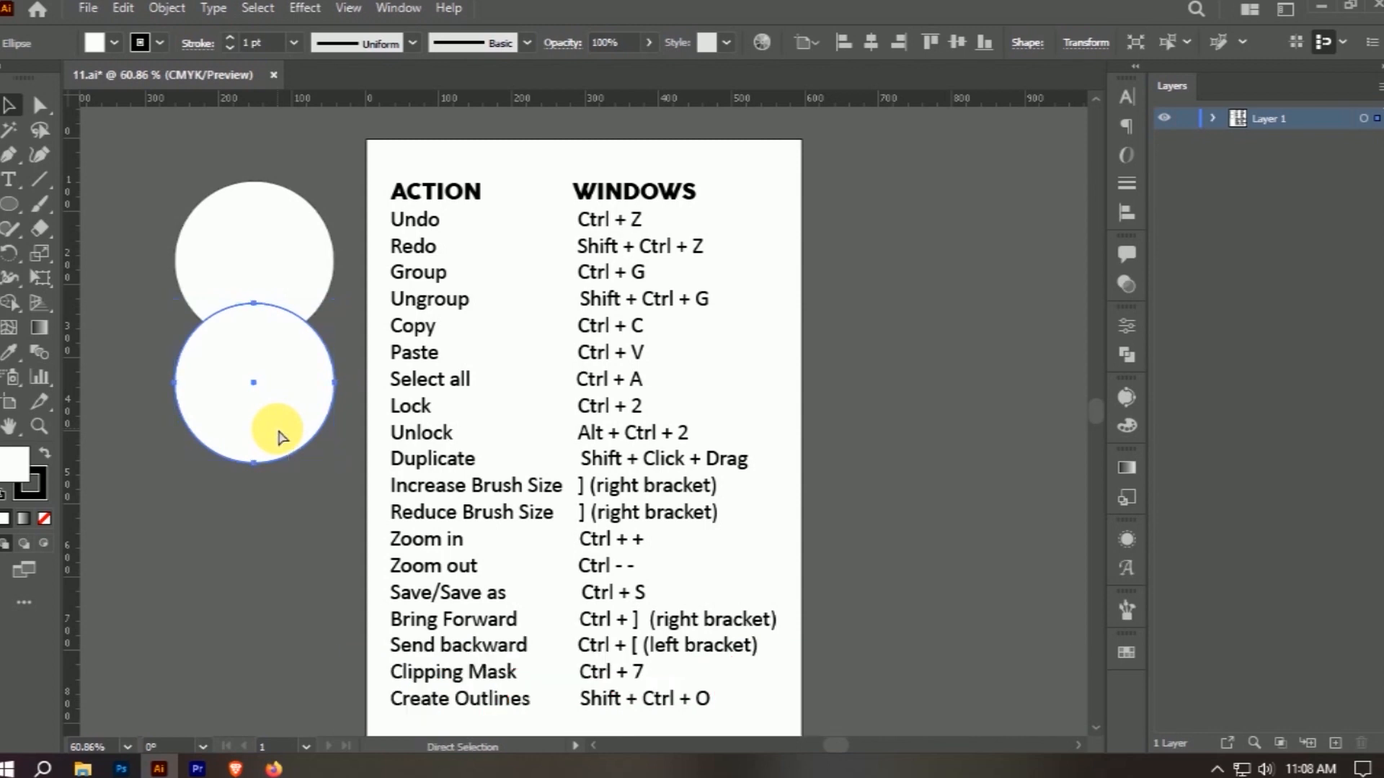
key("ctrl+v")
key("v")
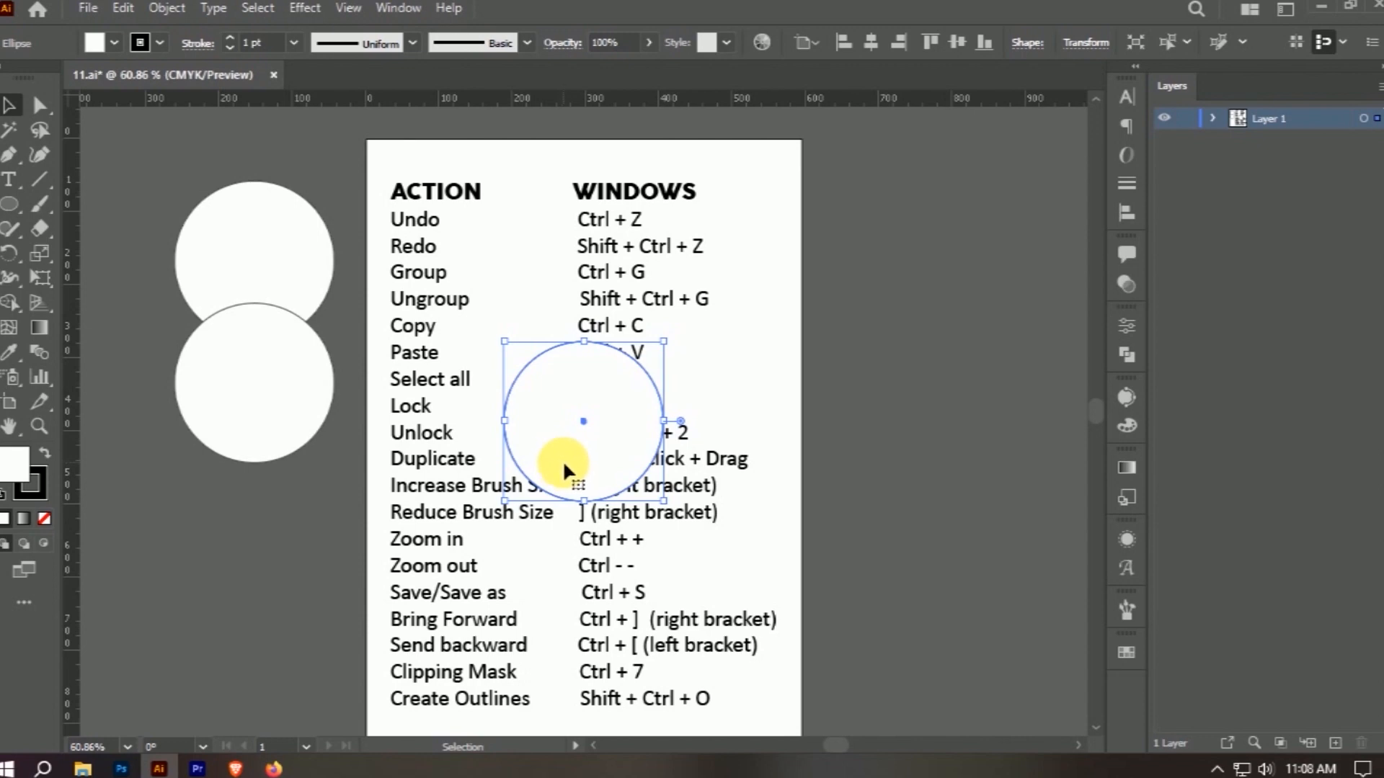
key("Delete")
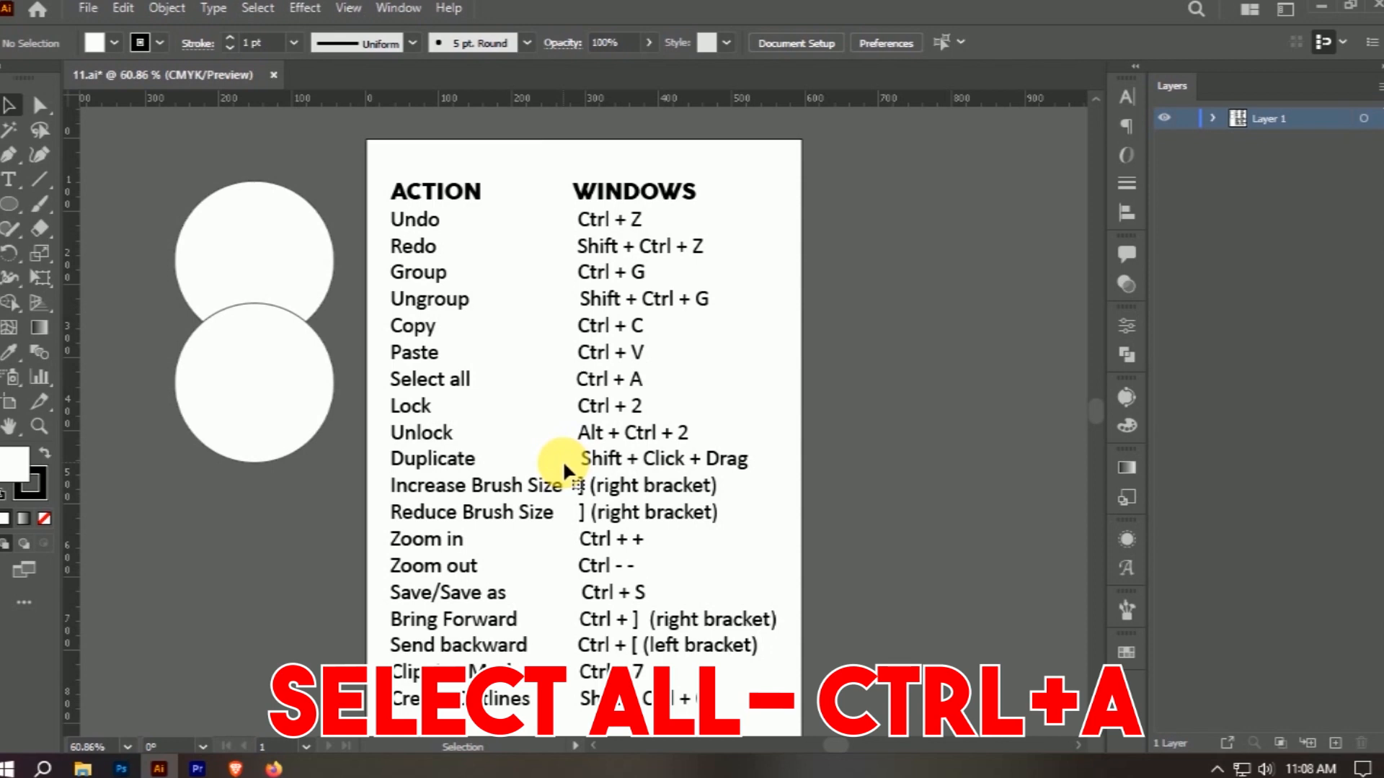
- Select all the artwork, and lock the shortcut list text and the lower circle
key("ctrl+a")
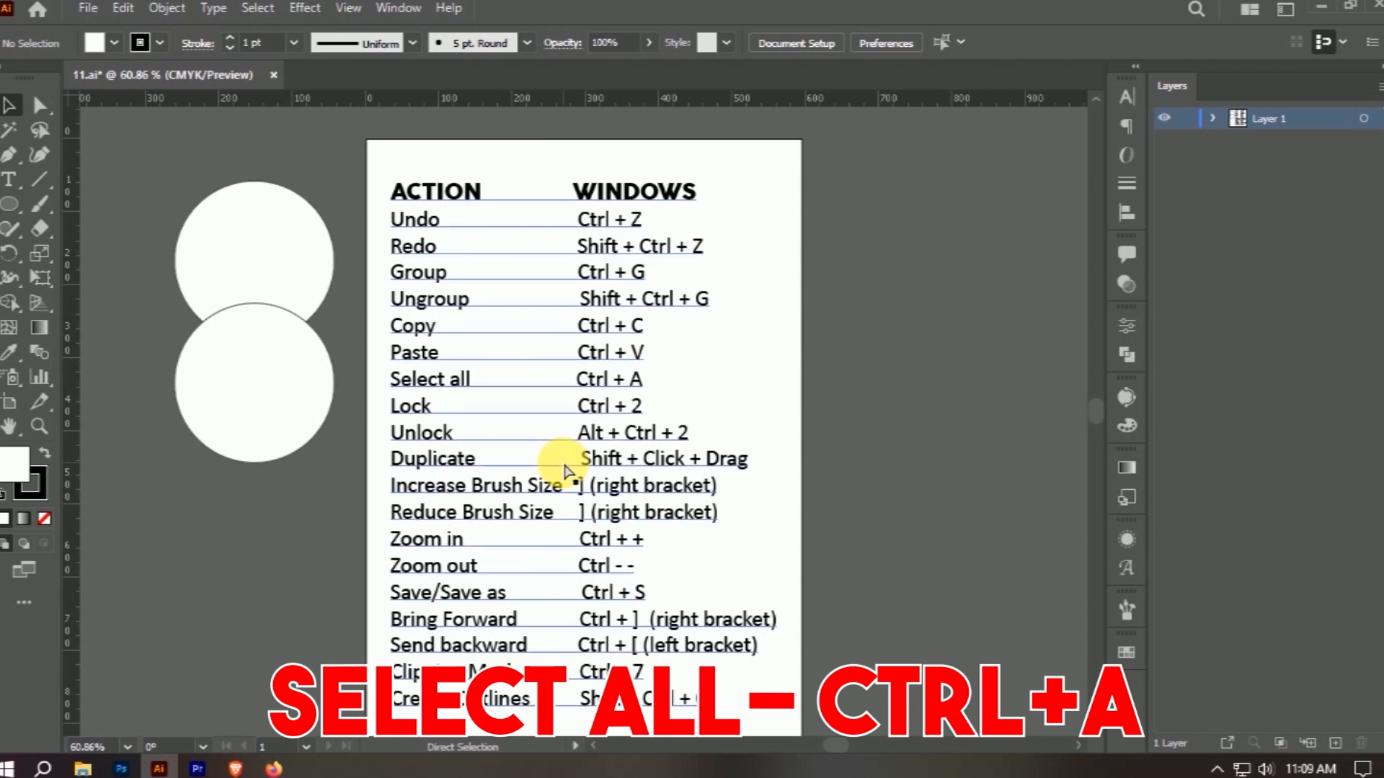
key("v")
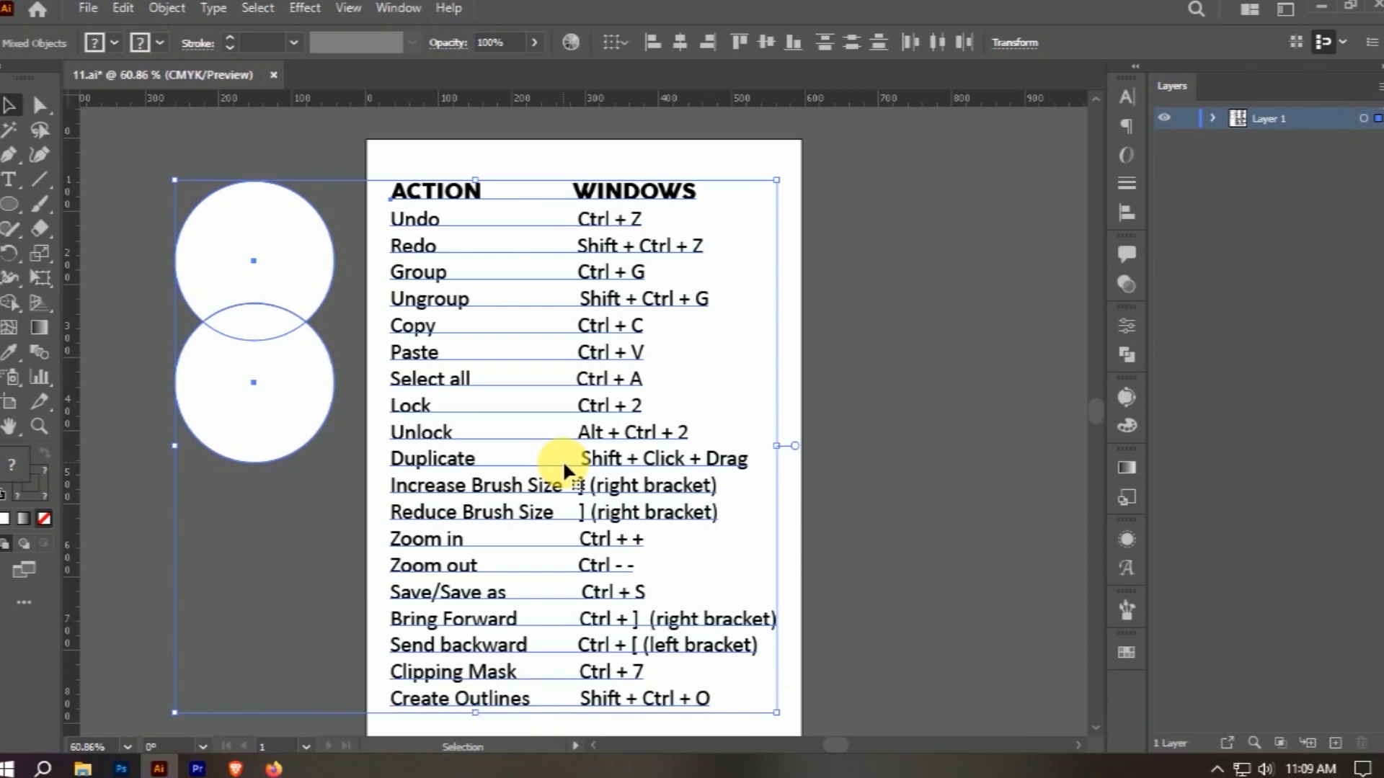
key("ctrl+2")
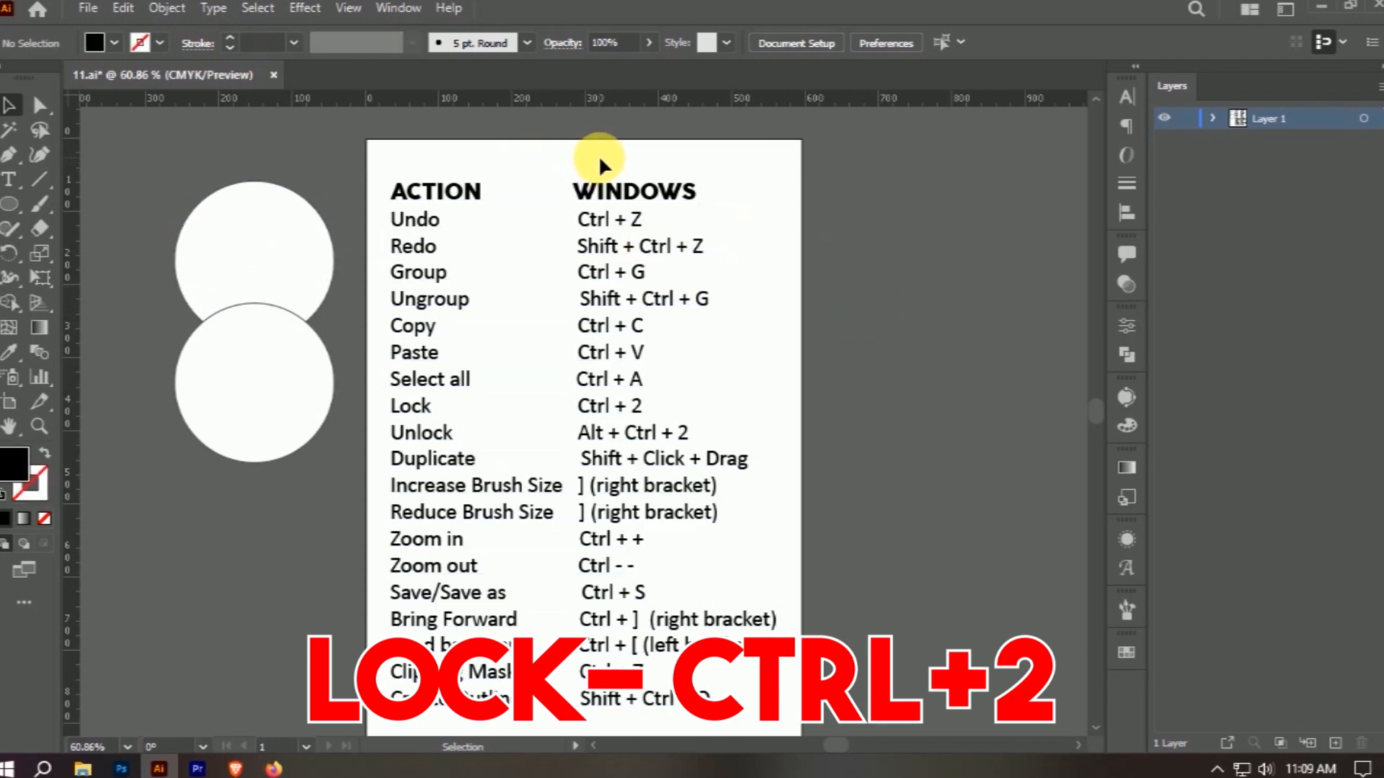
left_click(552, 193)
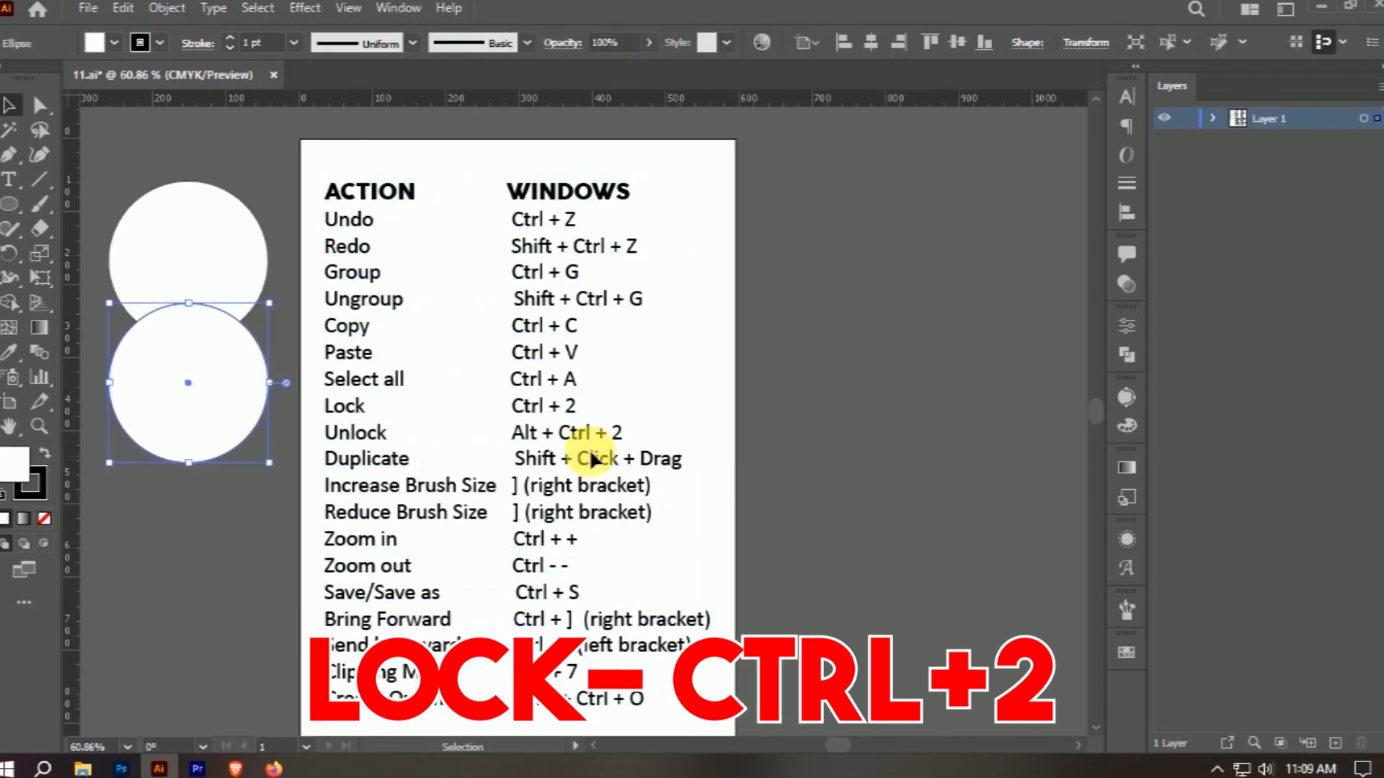
key("ctrl+2")
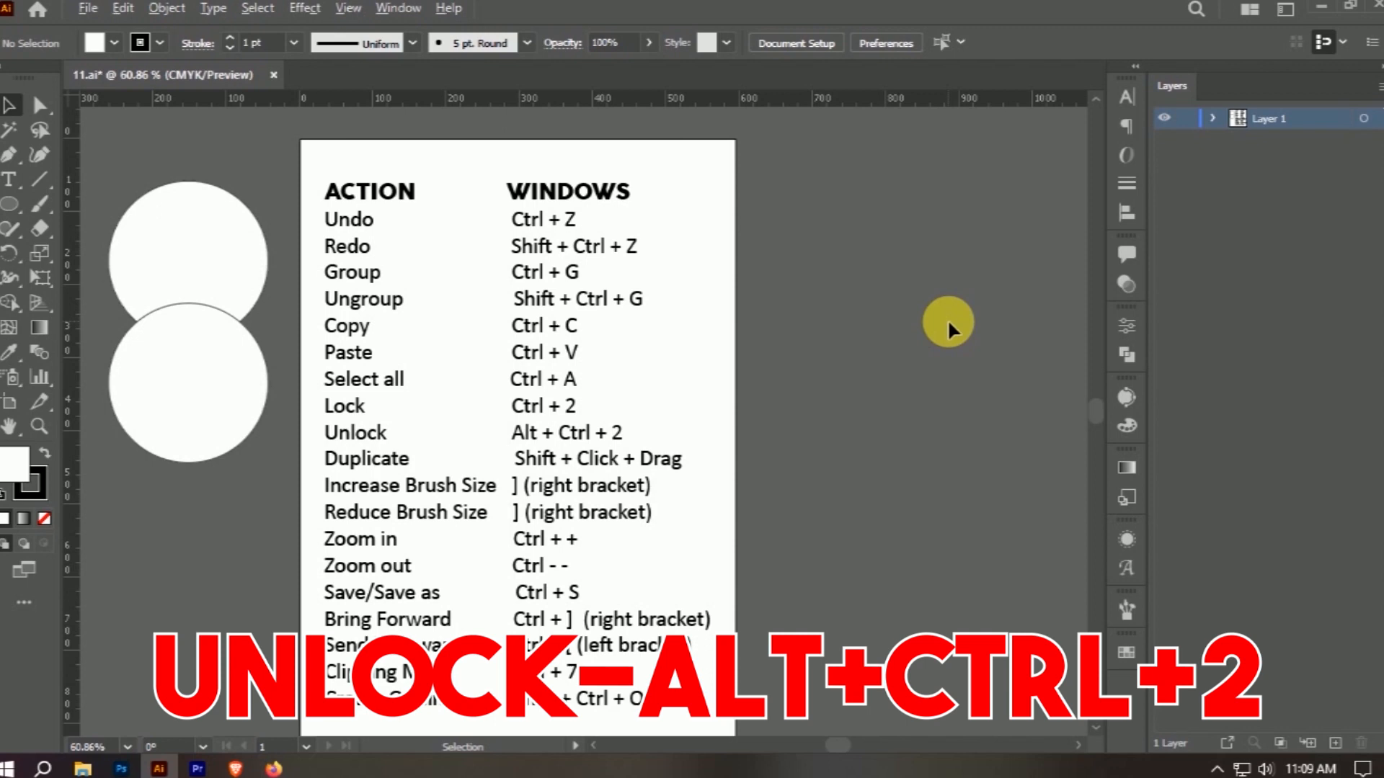
- Unlock all locked objects, move the shortcut list text, and undo the move
key("ctrl+alt+2")
left_click_drag(624, 485, 679, 495)
left_click_drag(738, 418, 738, 433)
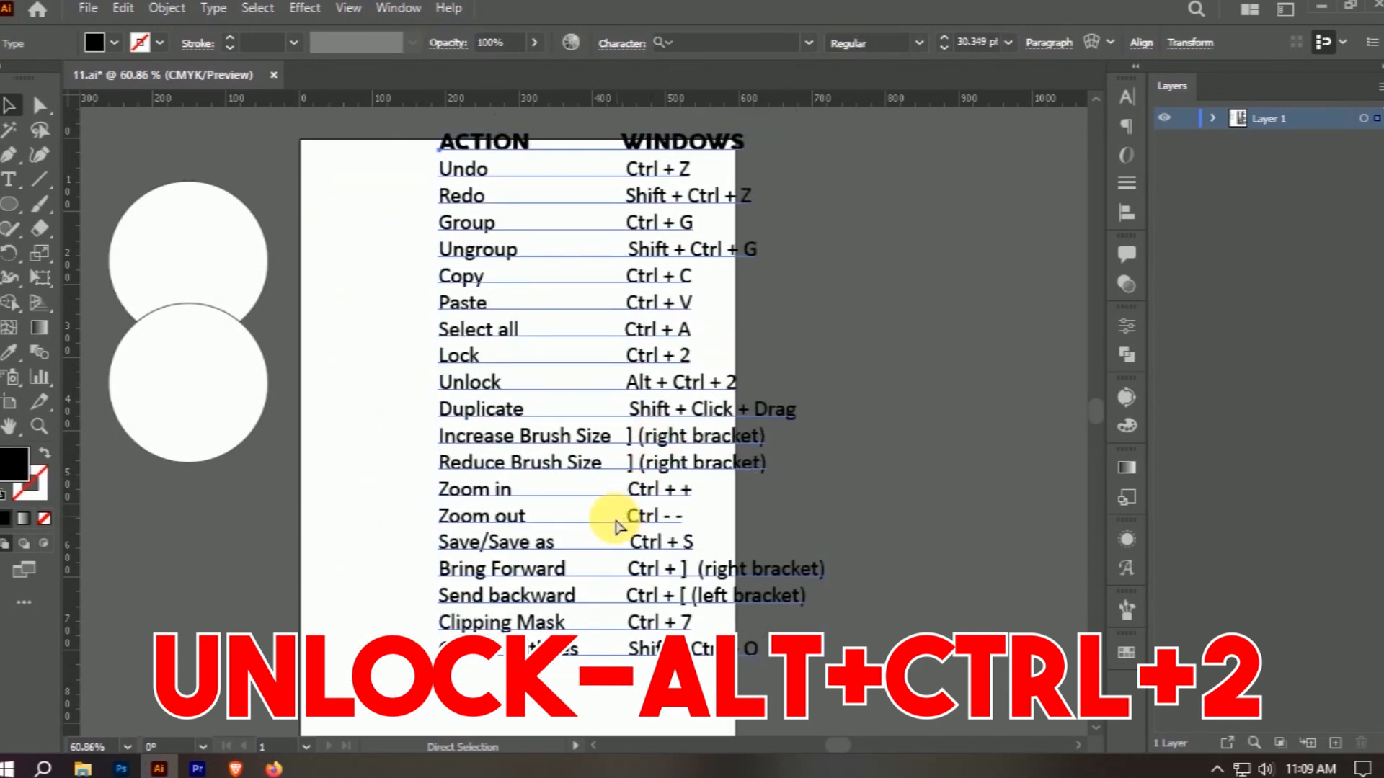
key("ctrl+z")
- Deselect everything, and duplicate the lower circle straight down so the copy overlaps it
key("space")
left_click_drag(609, 574, 728, 540)
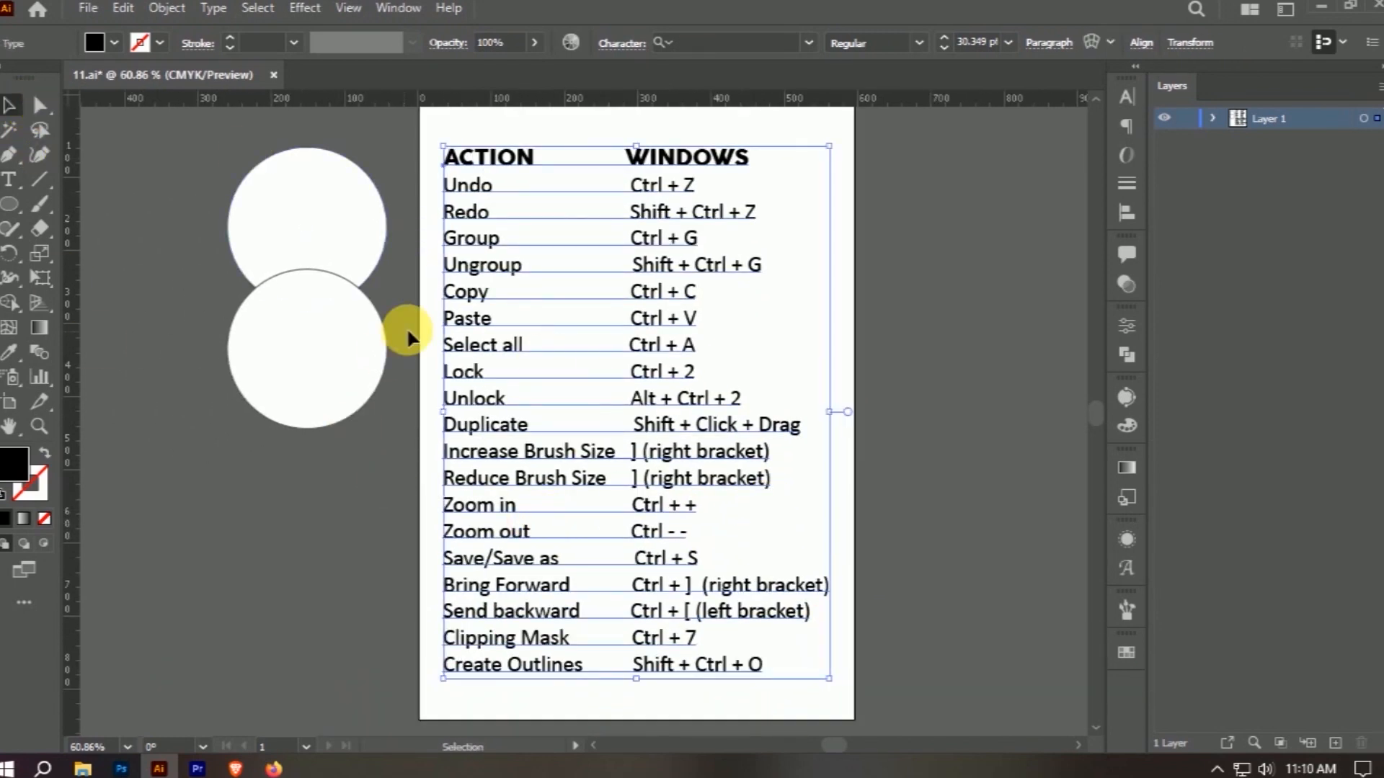
key("space")
left_click_drag(354, 644, 450, 649)
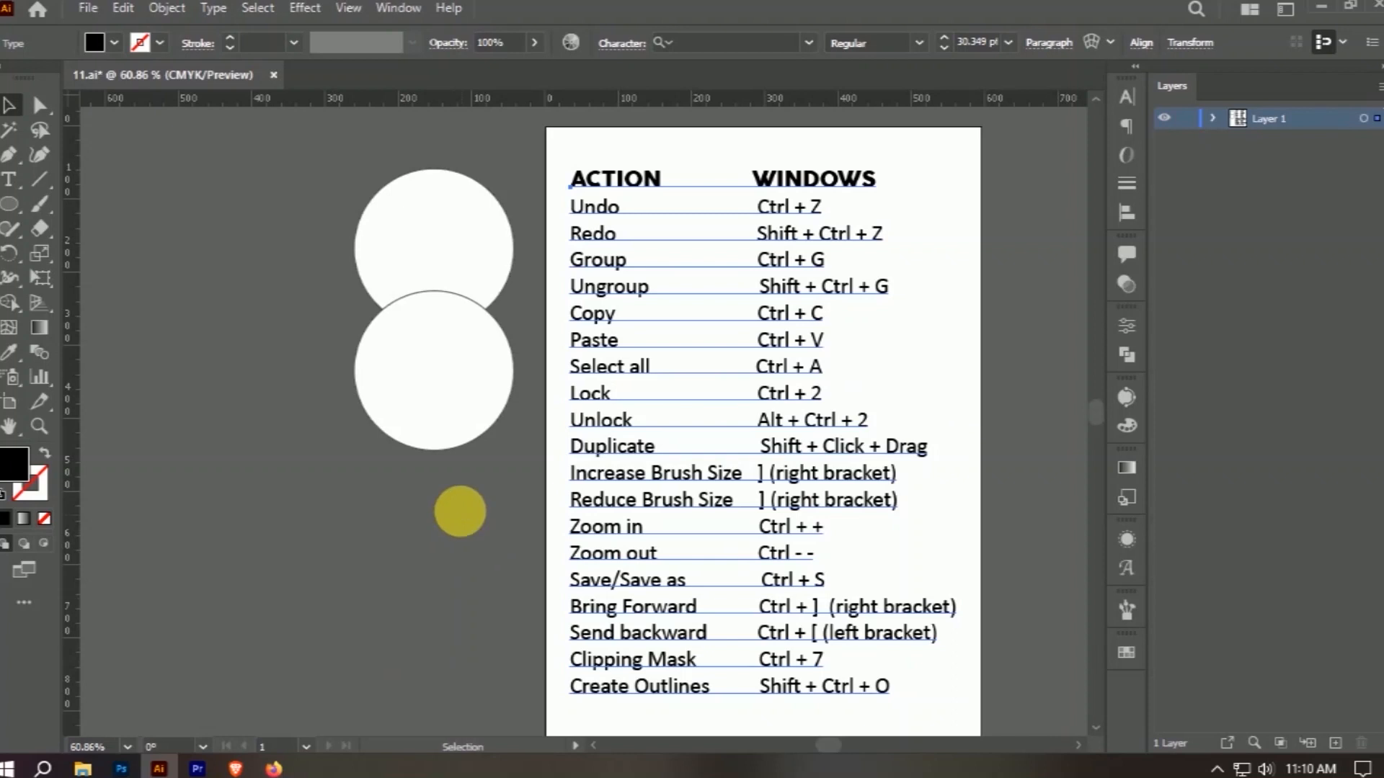
key("ctrl+shift+a")
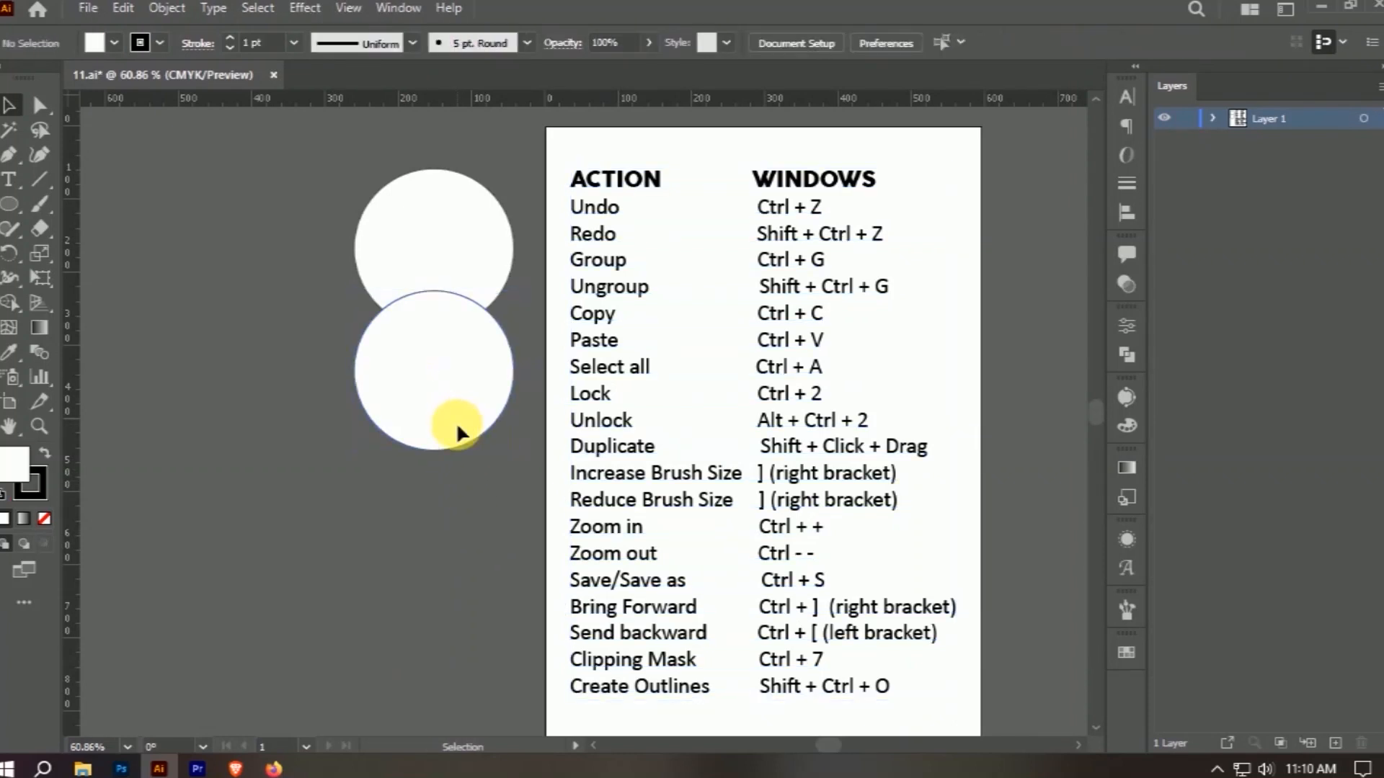
left_click_drag(448, 422, 454, 537, "alt+shift")
- Repeat the duplication to build a long column of overlapping circles, and delete all the circles
key("a")
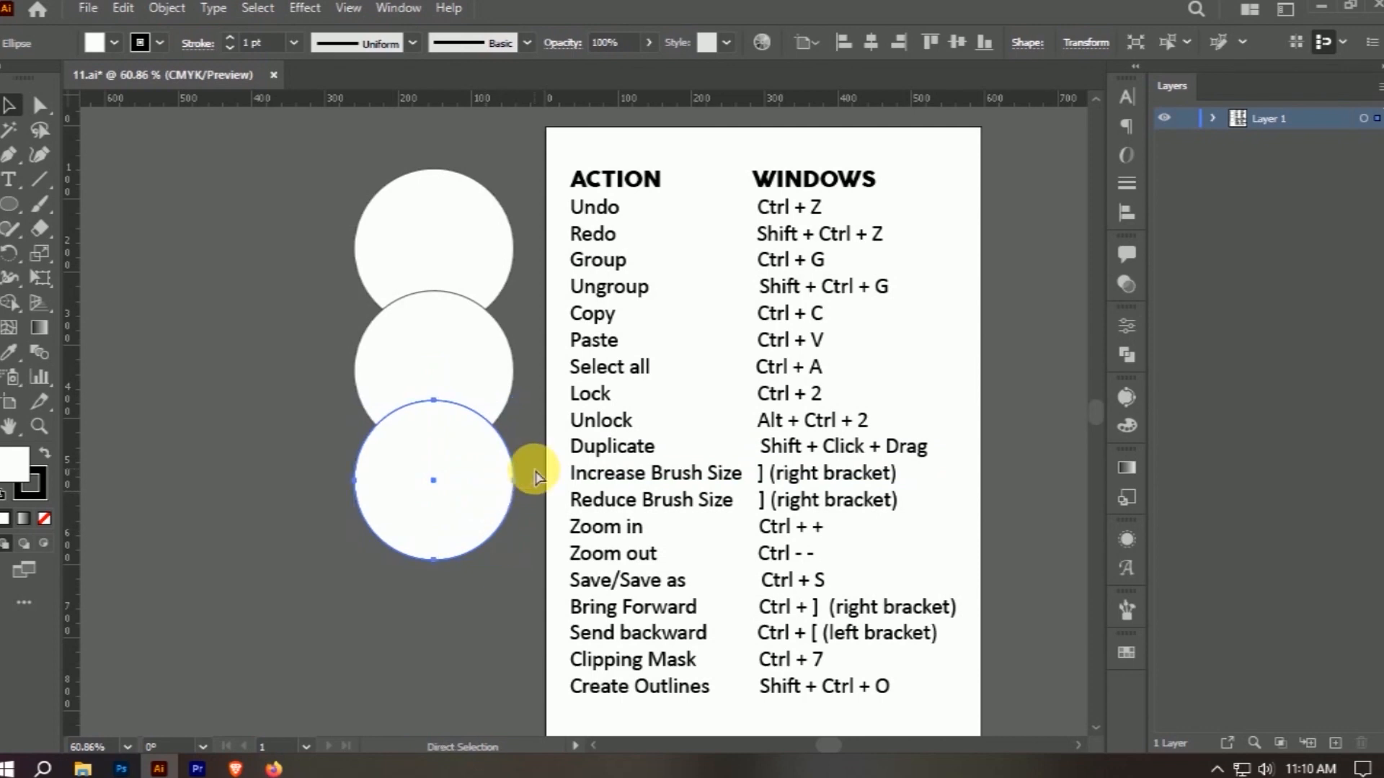
key("ctrl+d")
key("ctrl+d")
key("ctrl+d")
key("v")
scroll(504, 407, "down", 2)
scroll(504, 407, "down", 12)
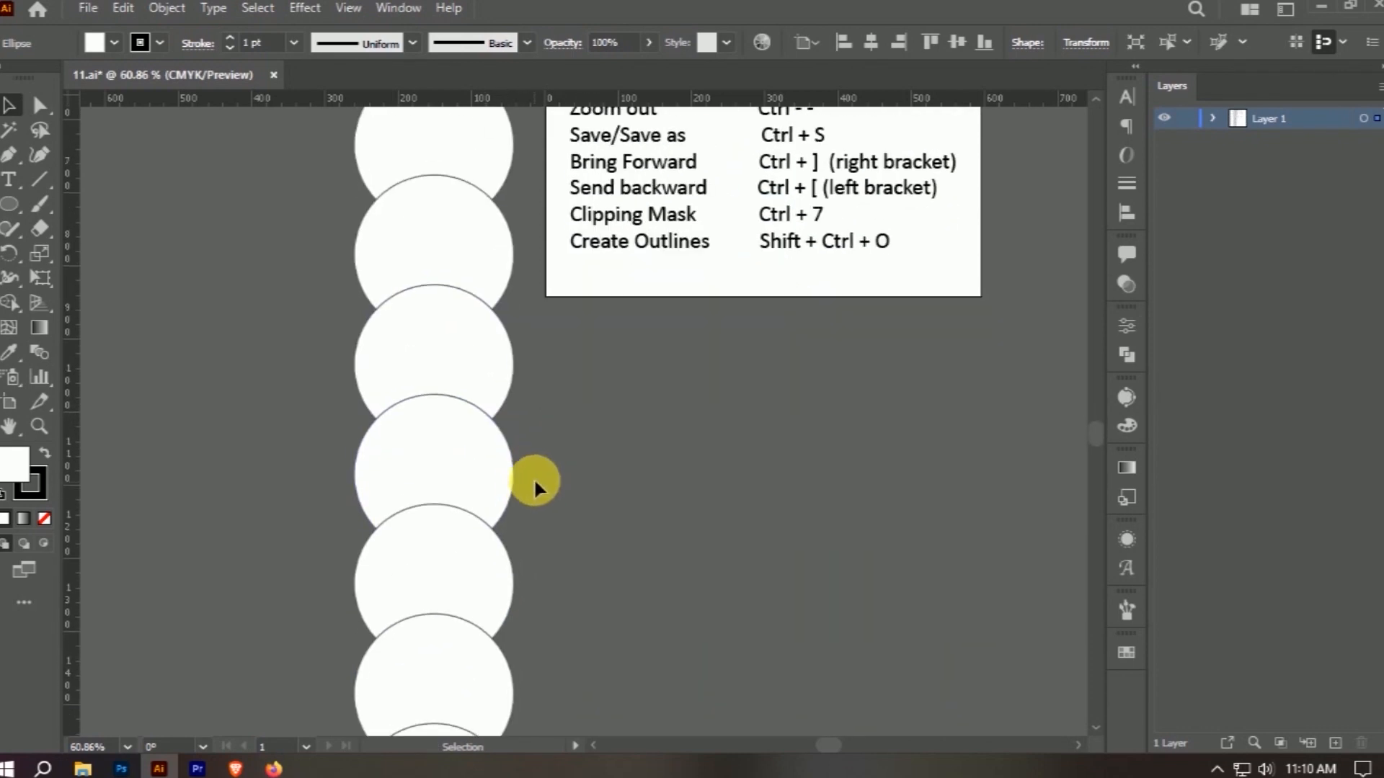
left_click_drag(333, 172, 516, 777)
left_click(326, 409)
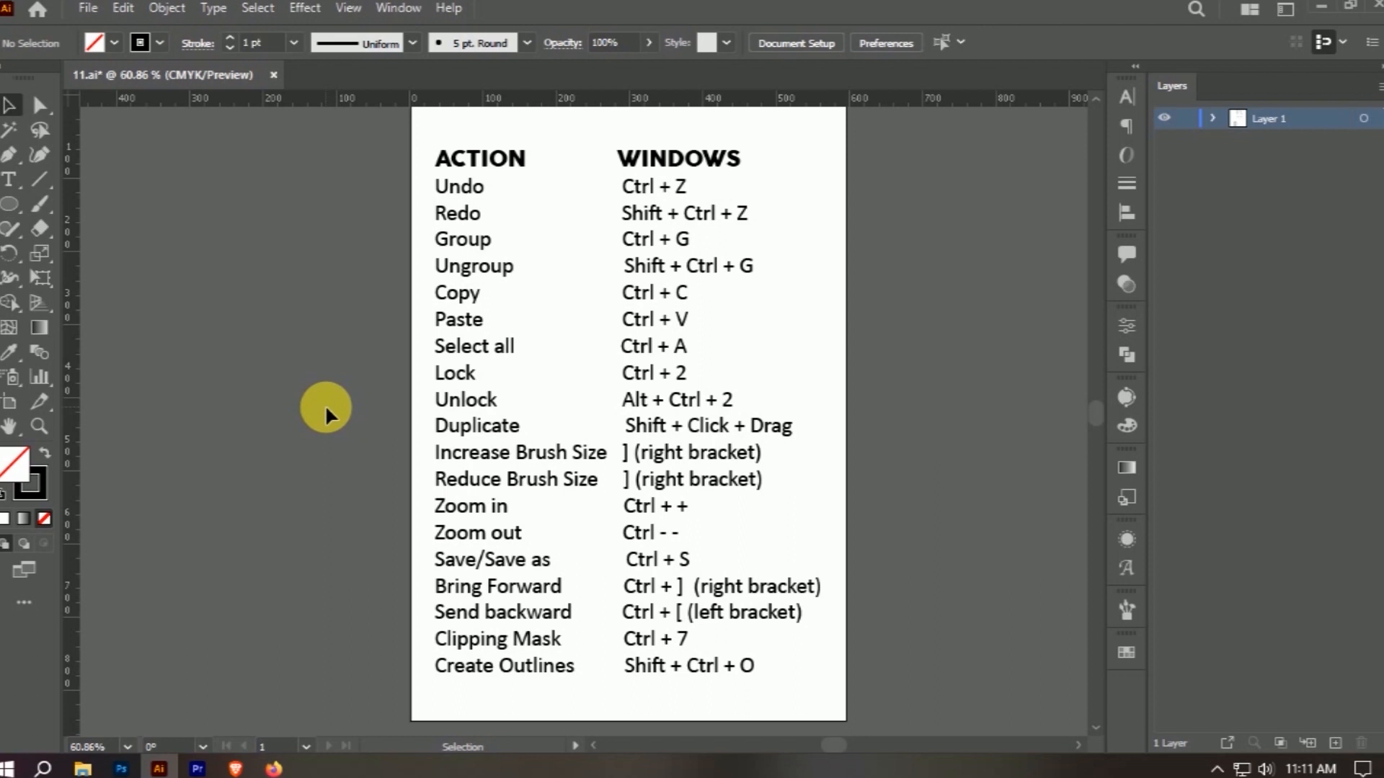
- Paint a thin curved stroke beside the artboard with the Paintbrush tool, and a thick diagonal stroke with an increased brush size
left_click(40, 204)
mouse_move(186, 329)
left_mouse_down()
mouse_move(227, 286)
mouse_move(331, 353)
left_mouse_up()
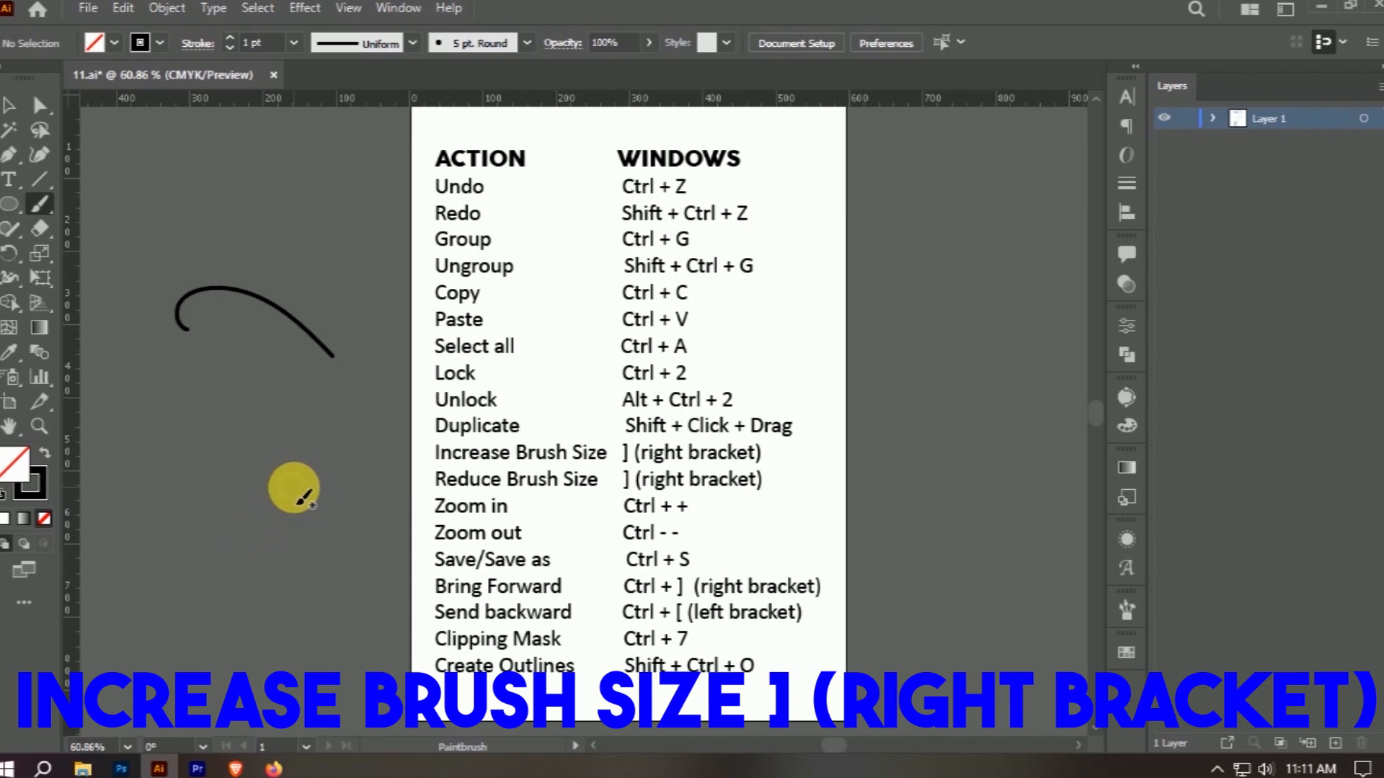
key("bracketright")
key("bracketright")
key("bracketright")
key("bracketright")
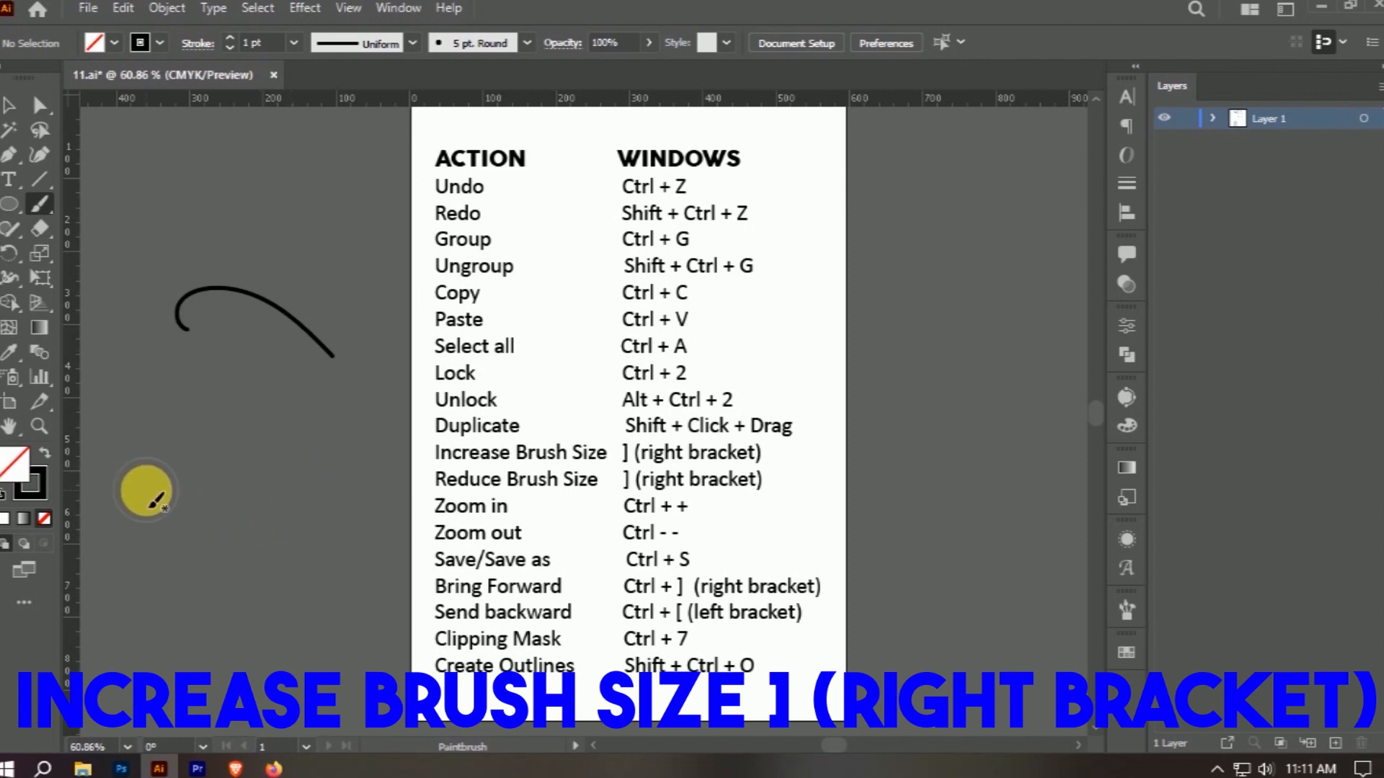
left_click_drag(145, 487, 357, 371)
scroll(266, 494, "down", 2)
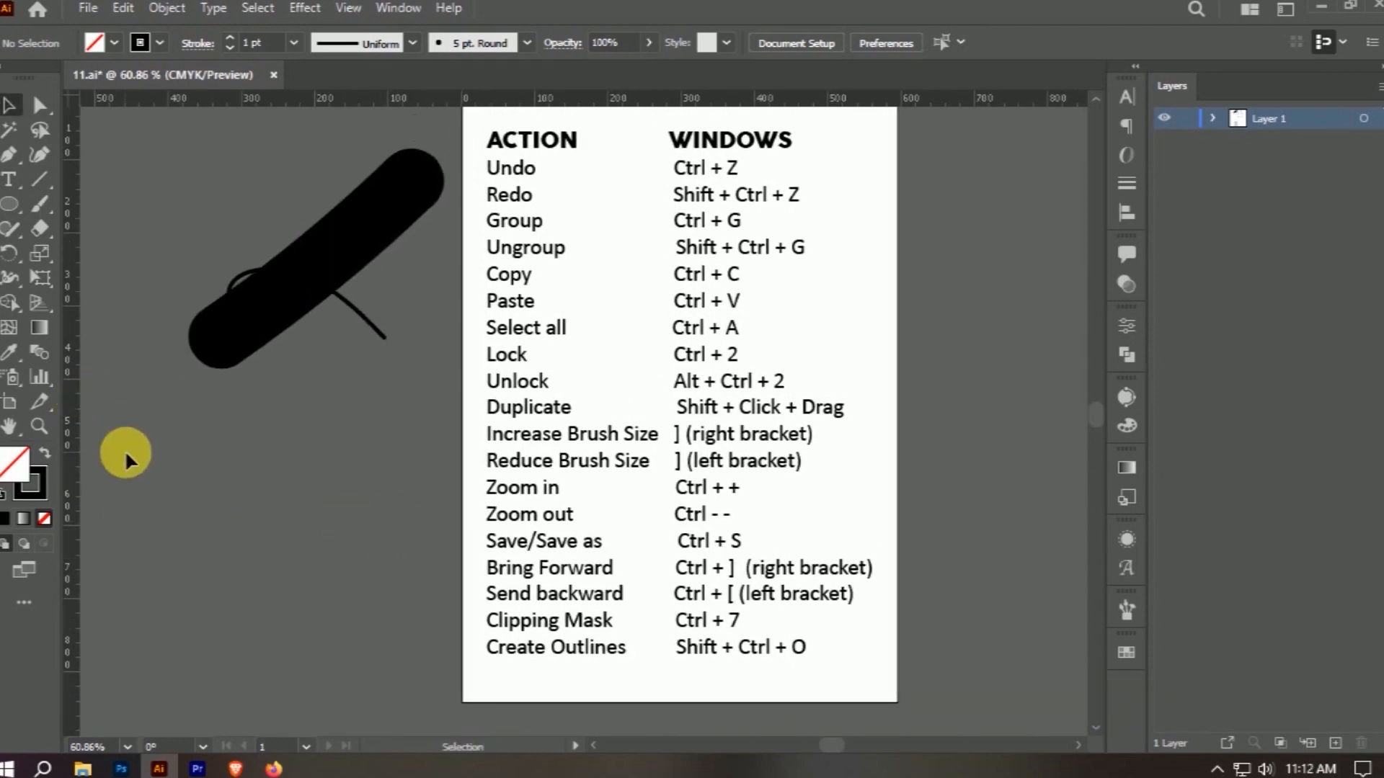
- Paint another stroke below the thick one with the Paintbrush tool at a reduced brush size
key("b")
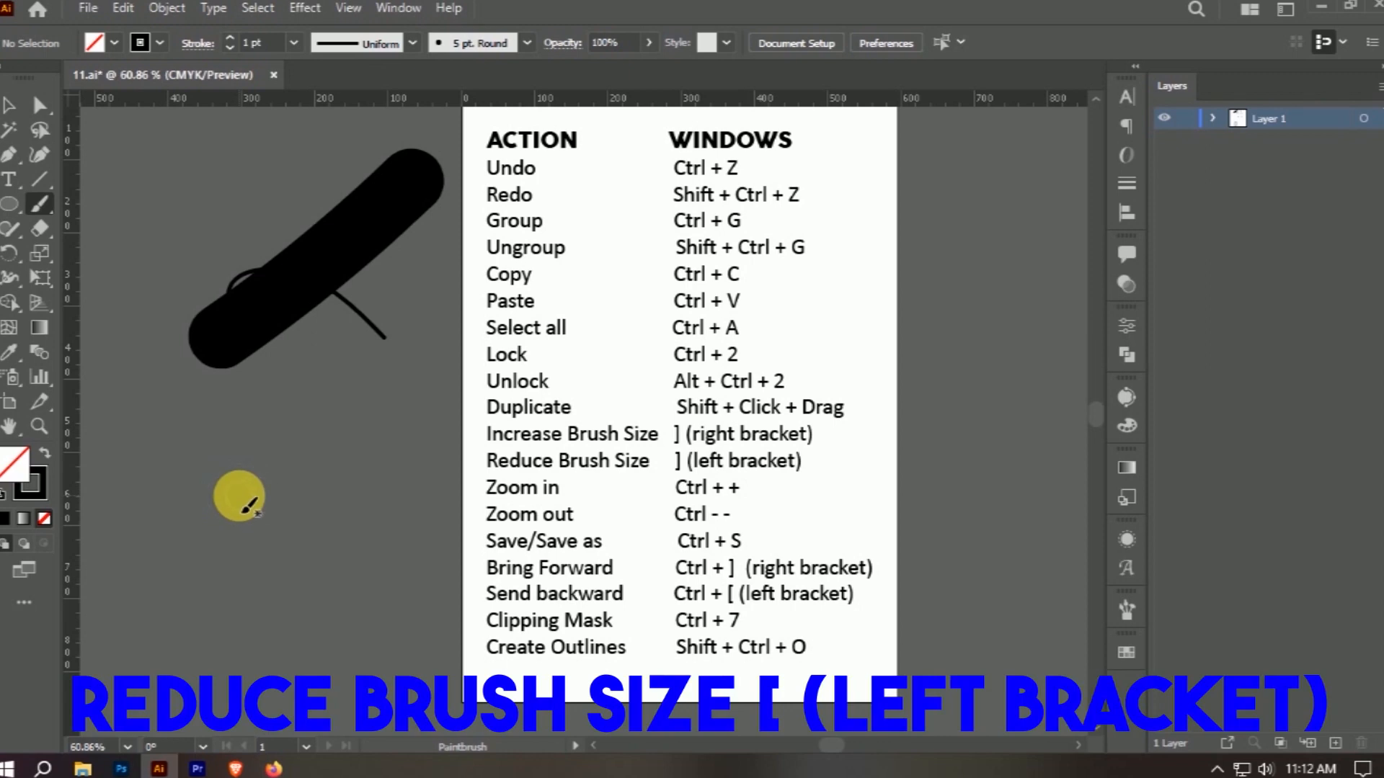
left_click_drag(238, 494, 418, 435)
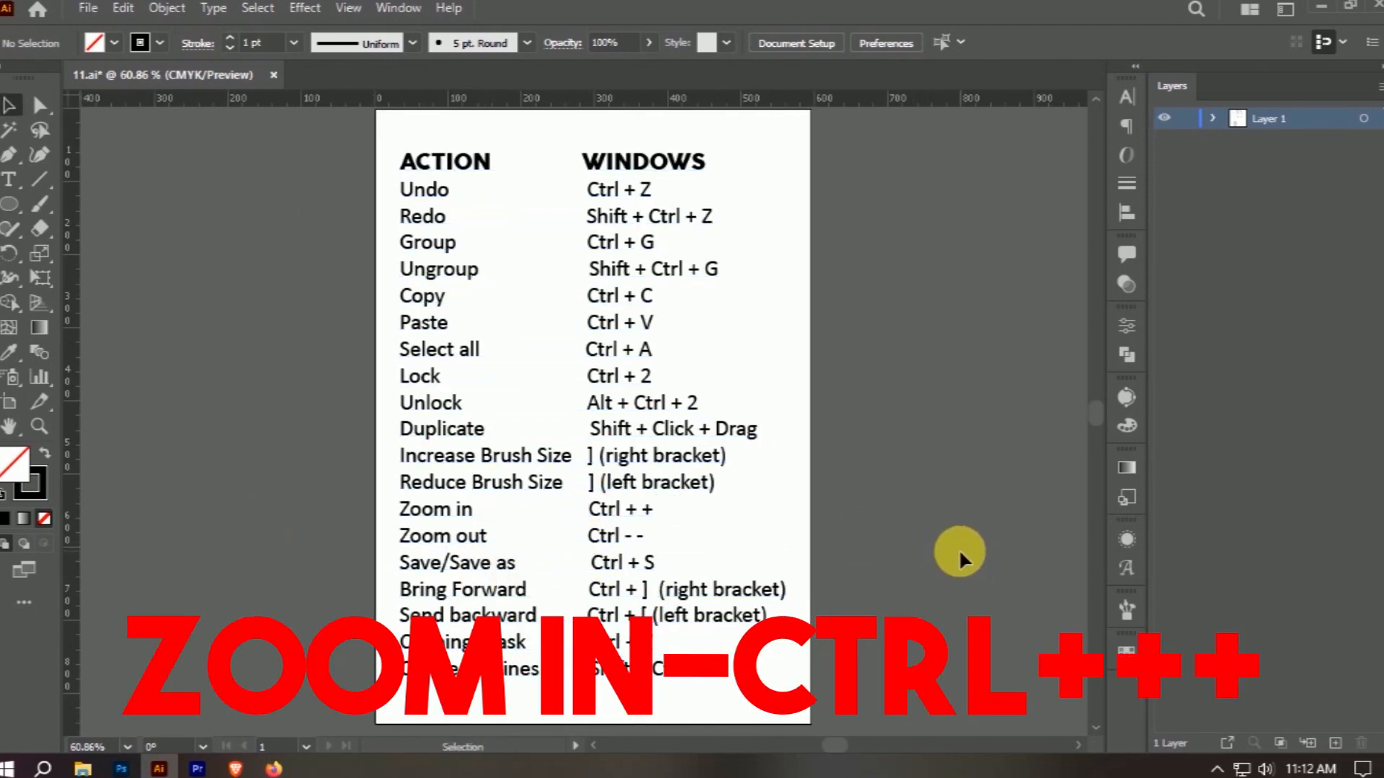
- Zoom in on the shortcut list up to 8500%
key("ctrl")
key("ctrl+plus")
key("ctrl+plus")
key("ctrl+plus")
key("ctrl+plus")
key("ctrl+plus")
key("ctrl+plus")
key("ctrl+plus")
key("ctrl+plus")
key("ctrl+plus")
key("ctrl+plus")
key("ctrl+plus")
key("ctrl+plus")
key("ctrl+plus")
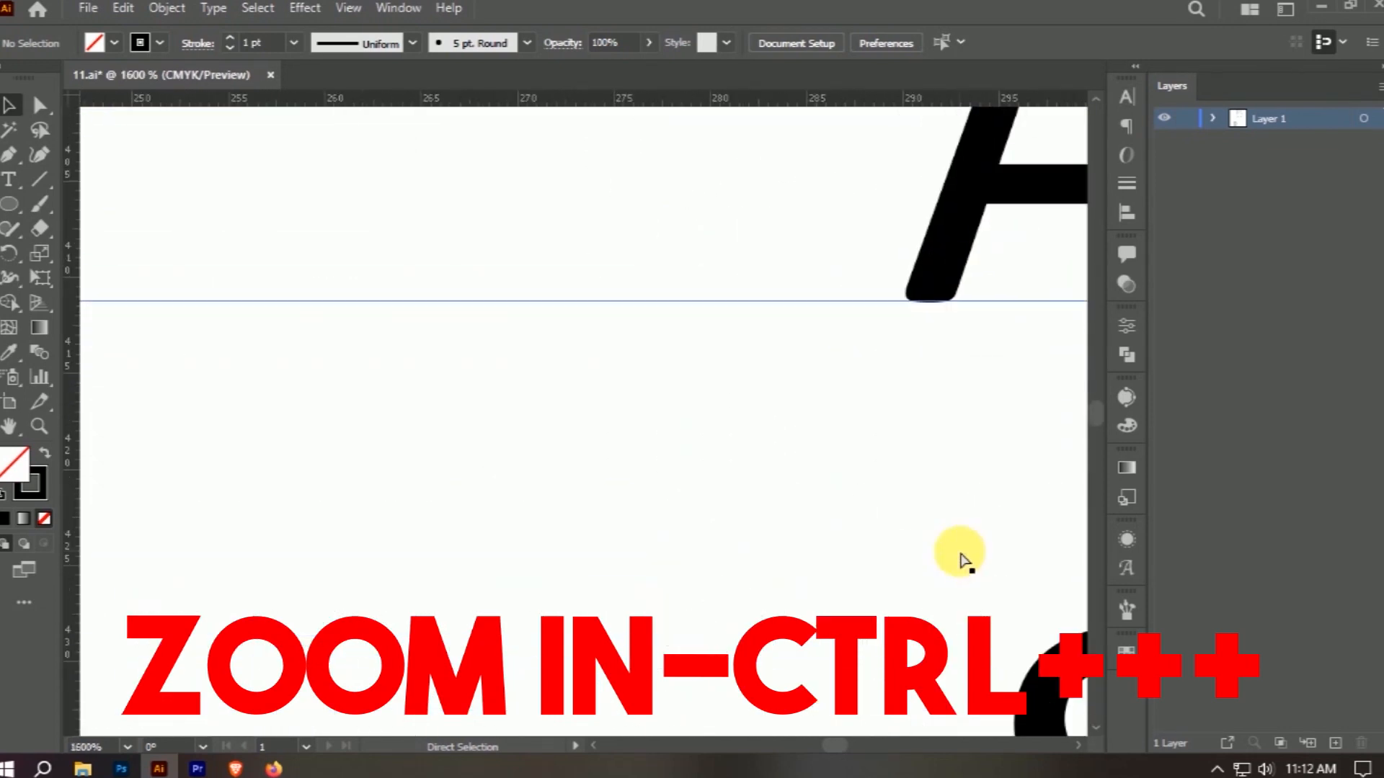
key("ctrl+plus")
key("ctrl+plus")
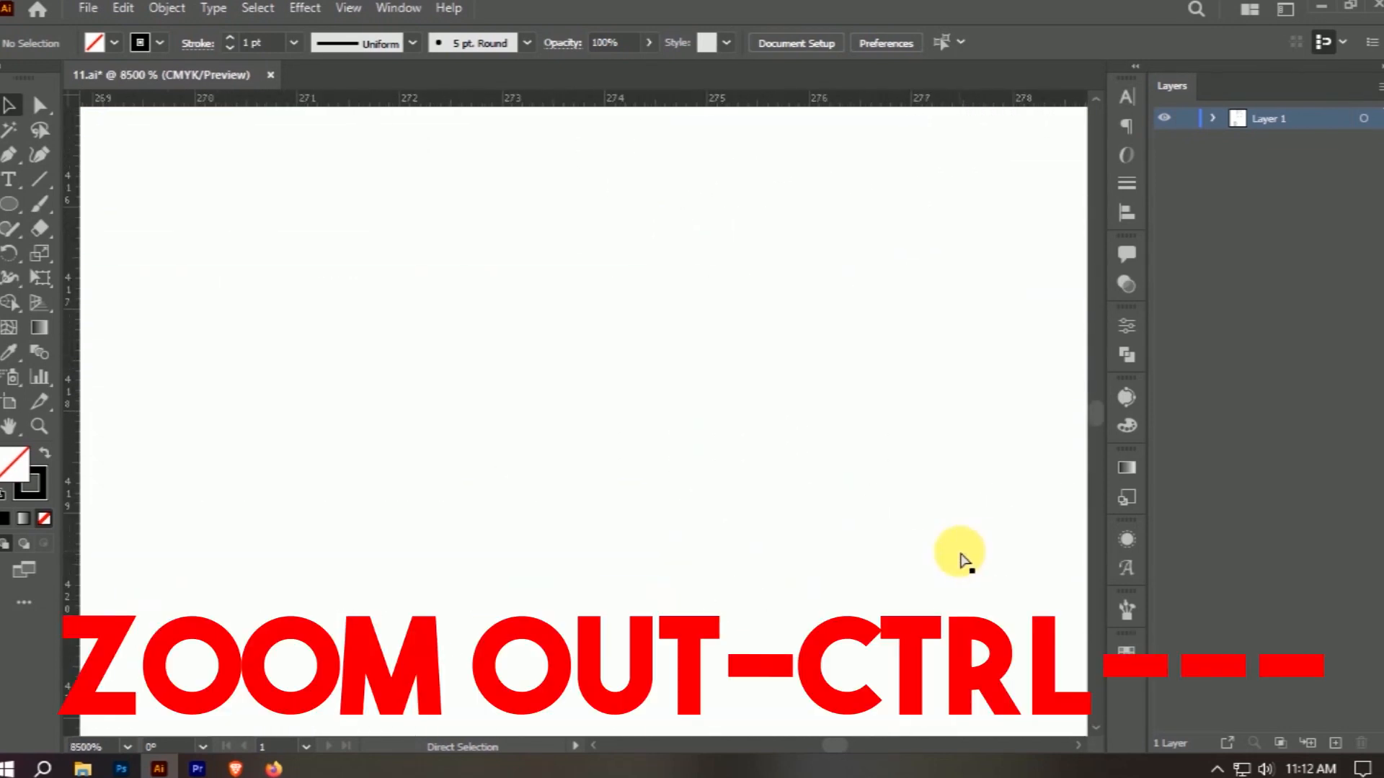
- Zoom back out to 66.67% to view the shortcut list on the artboard
key("ctrl+minus")
key("ctrl+minus")
key("ctrl+minus")
key("ctrl+minus")
key("ctrl+minus")
key("ctrl+minus")
key("ctrl+minus")
key("ctrl+minus")
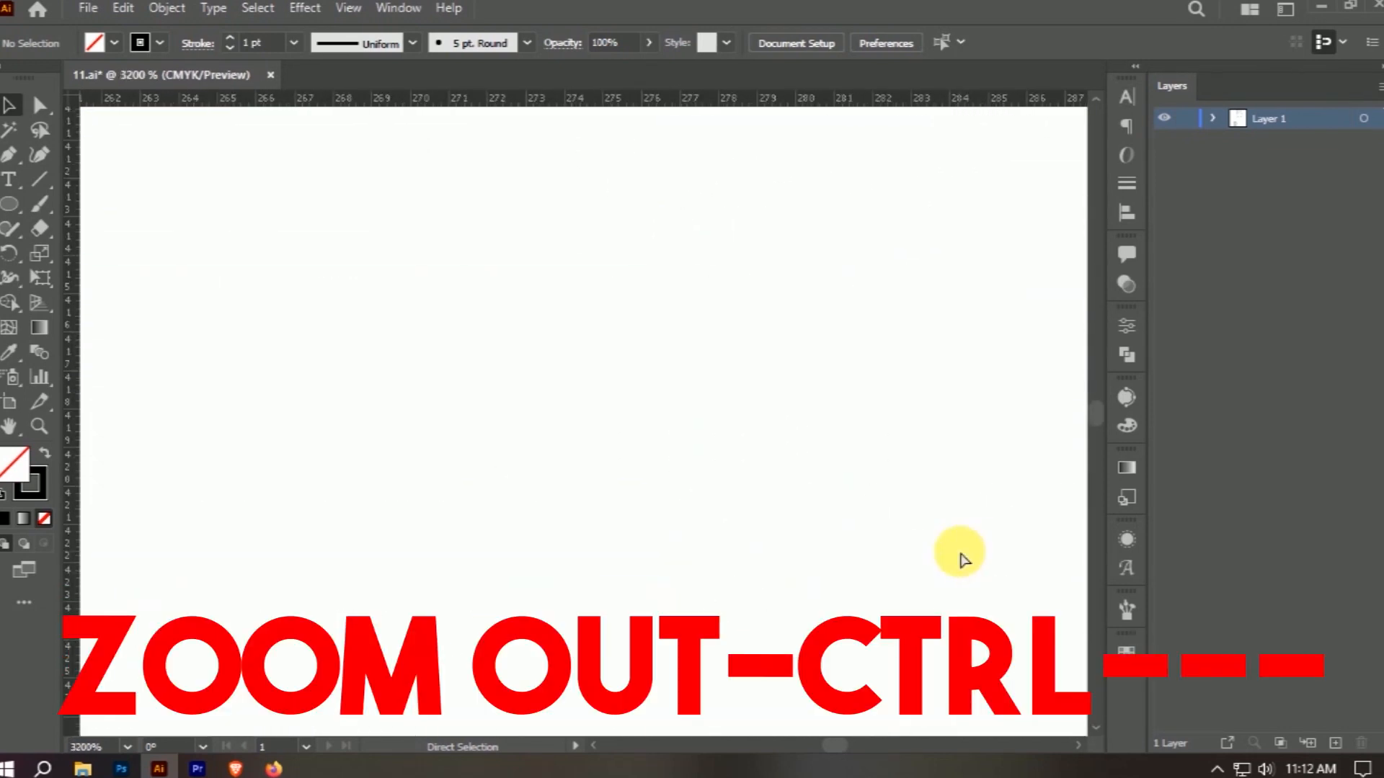
key("ctrl+minus")
key("ctrl+minus")
key("ctrl+minus")
key("ctrl+minus")
key("ctrl+minus")
key("ctrl+minus")
key("ctrl+minus")
key("ctrl+minus")
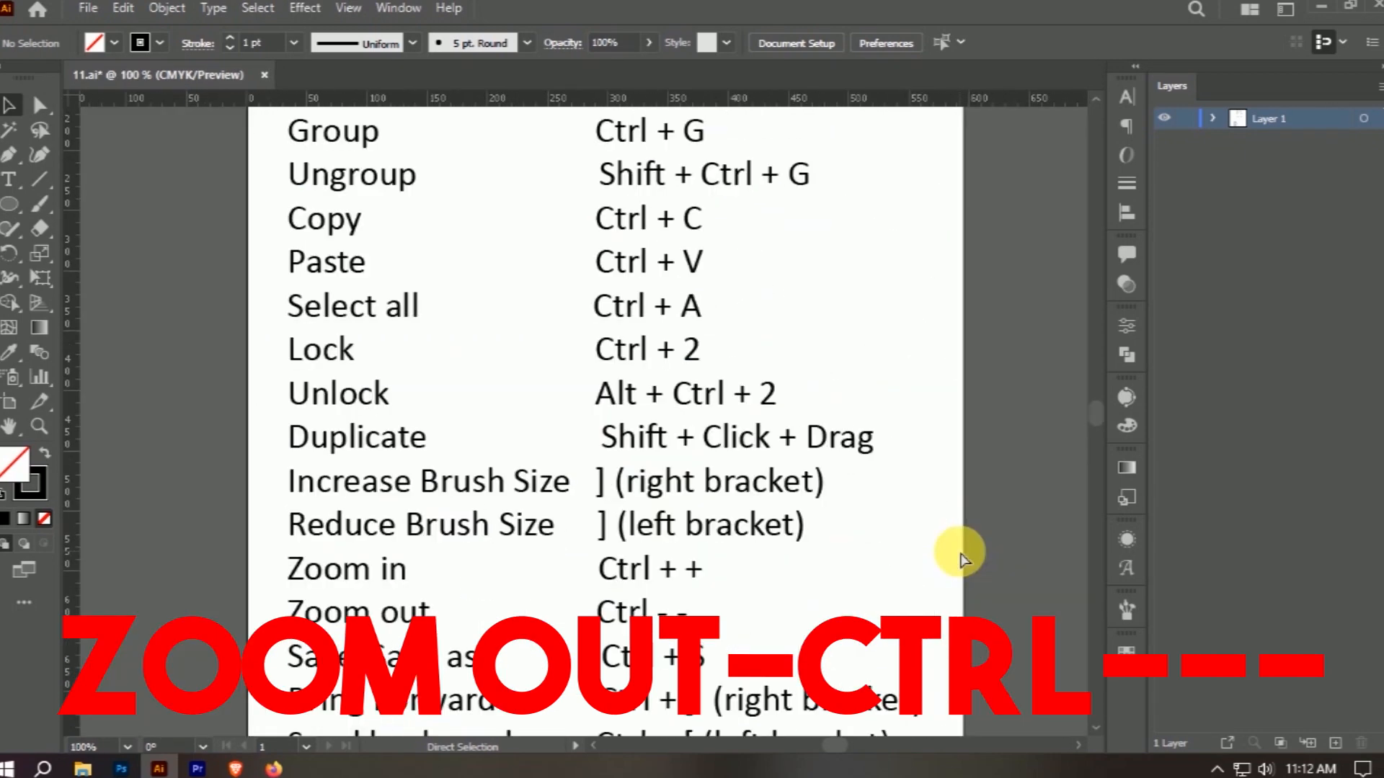
key("ctrl+plus")
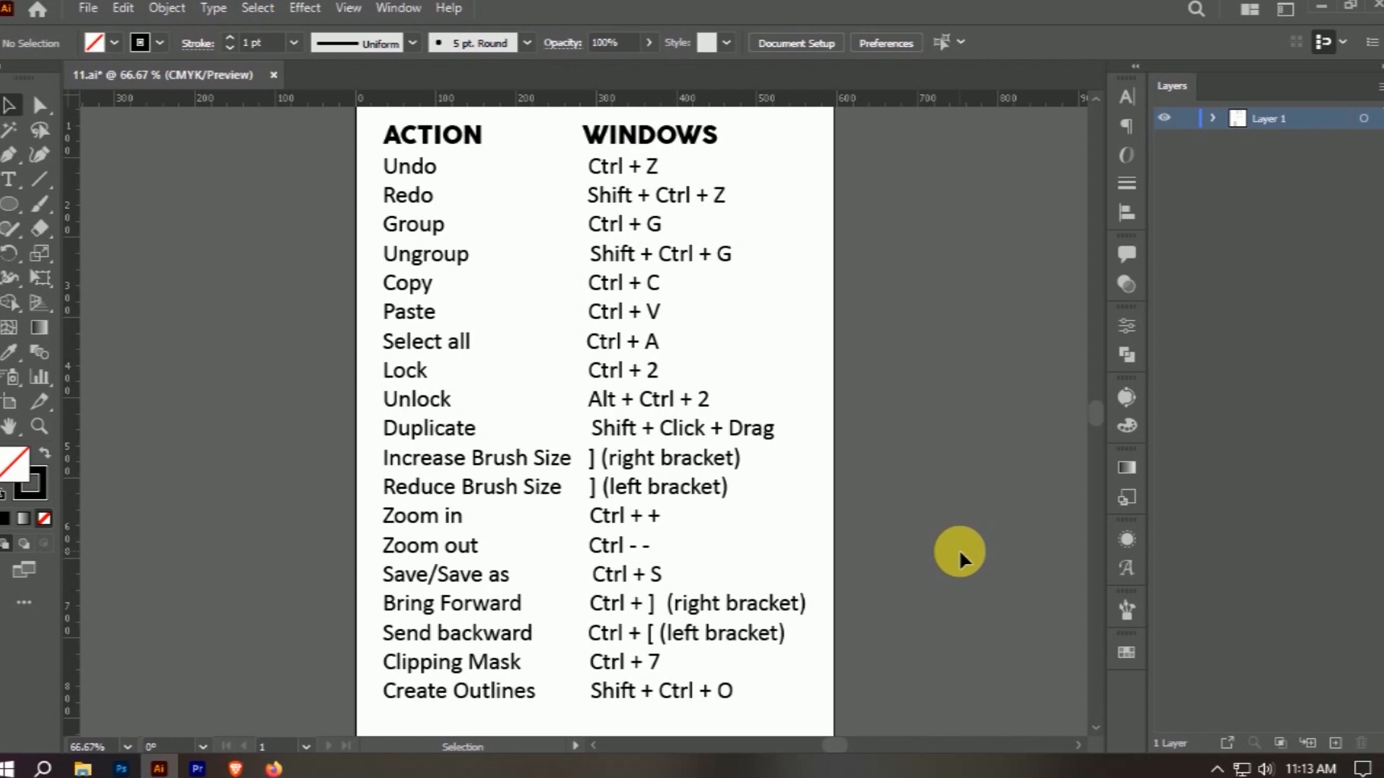
- Save the changes to the current document under its existing file name
left_click(88, 8)
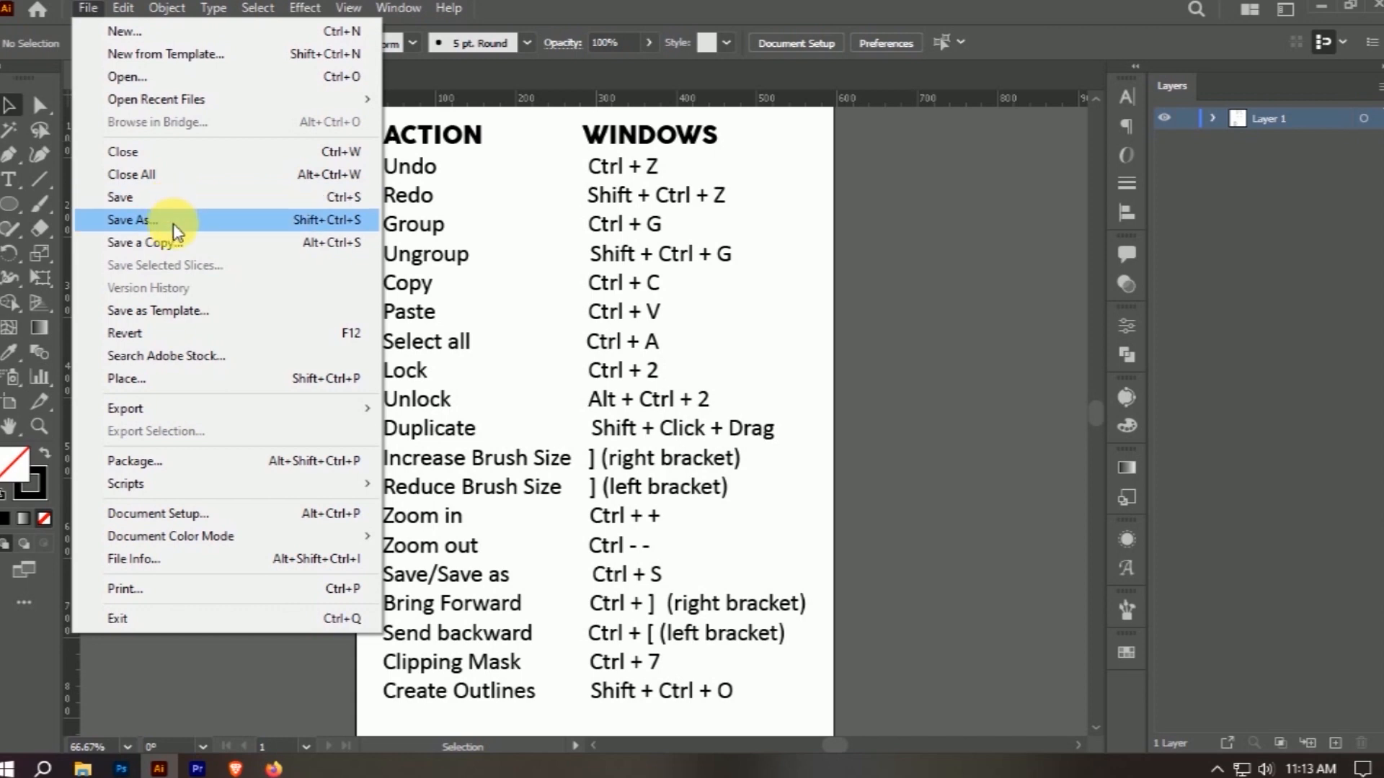
left_click(1005, 435)
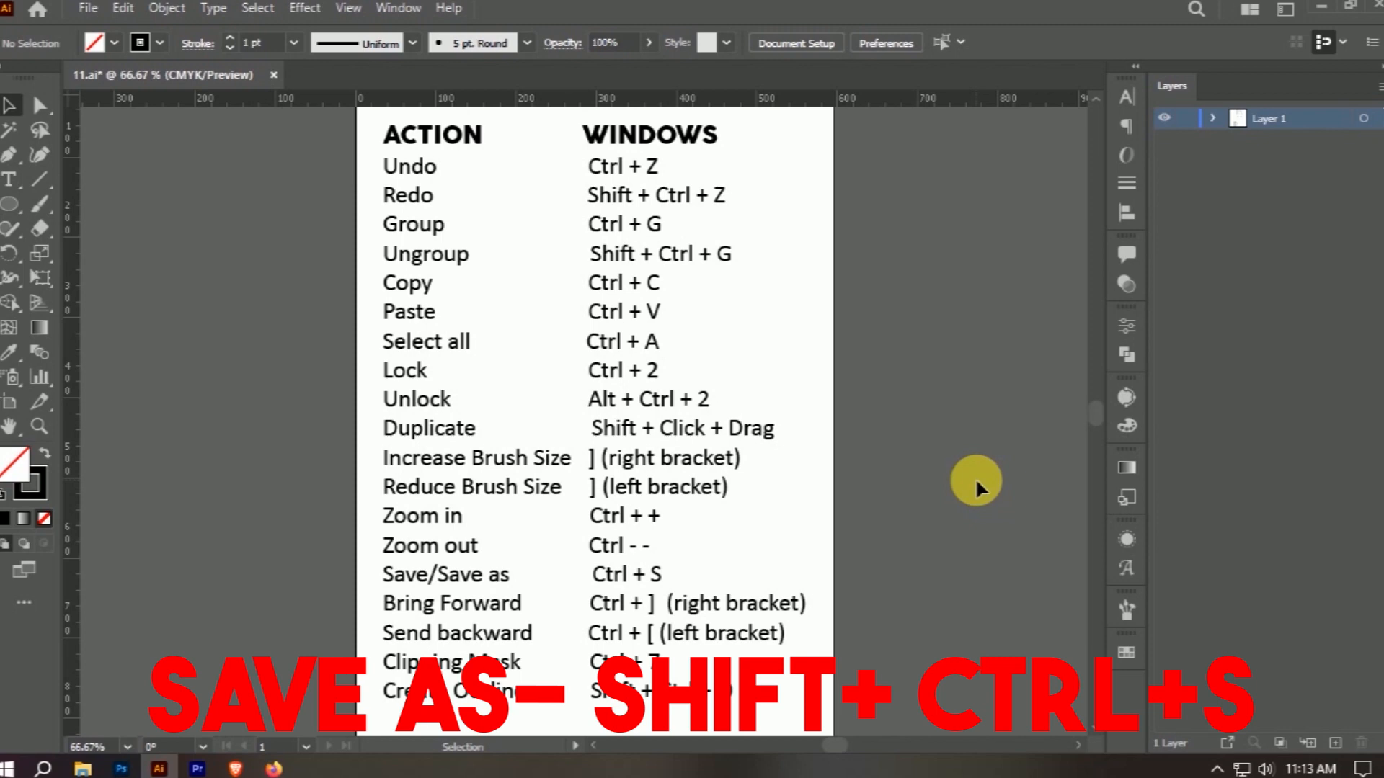
key("ctrl")
key("ctrl+s")
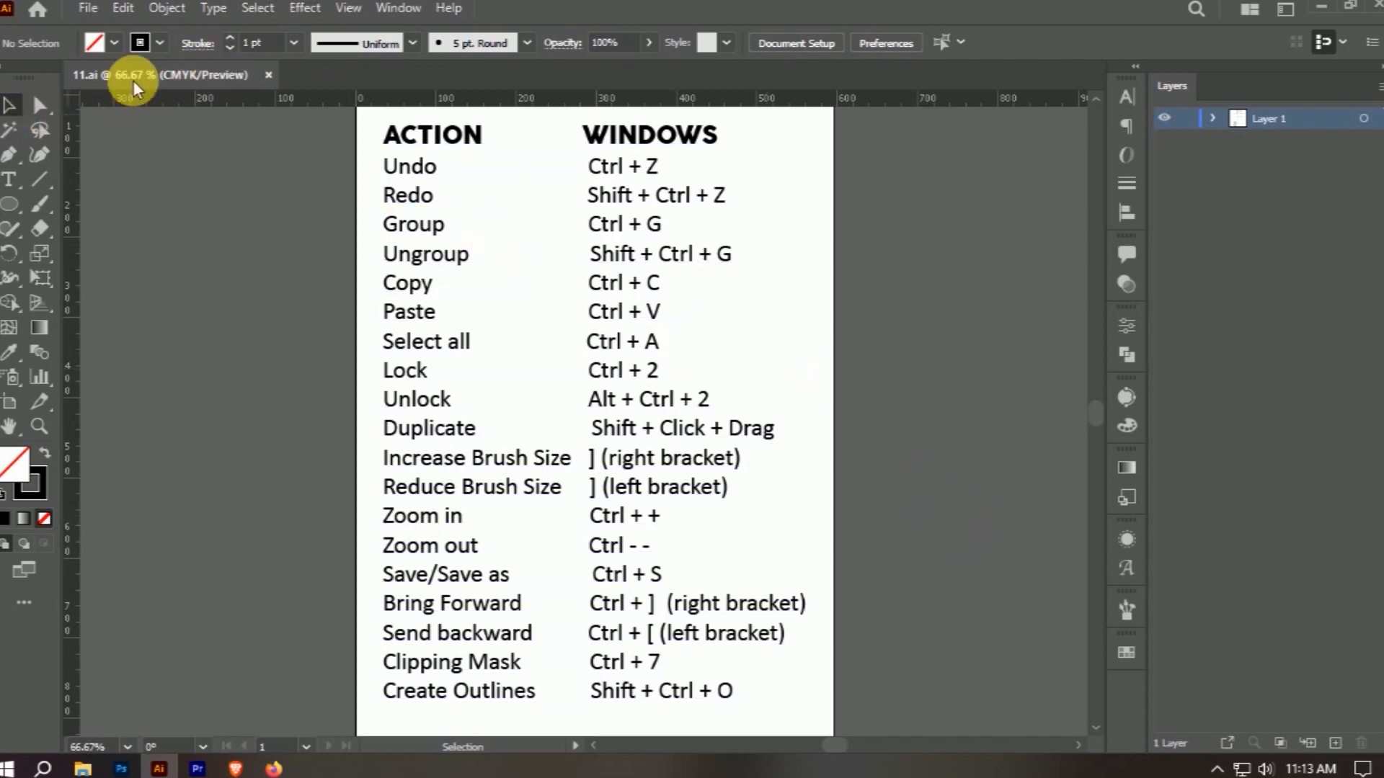
- Open the Save As dialog for the document and dismiss it without saving a new file
key("ctrl+shift")
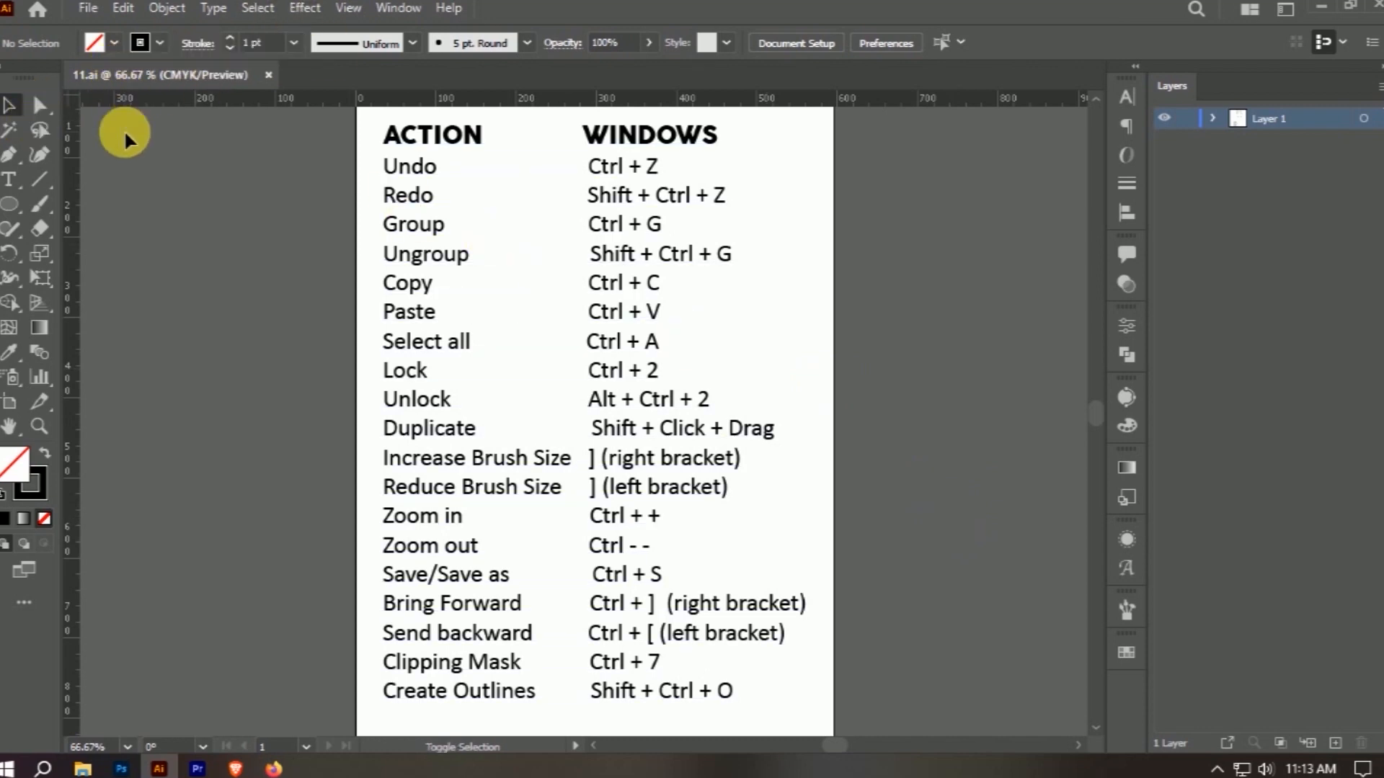
key("ctrl+shift+s")
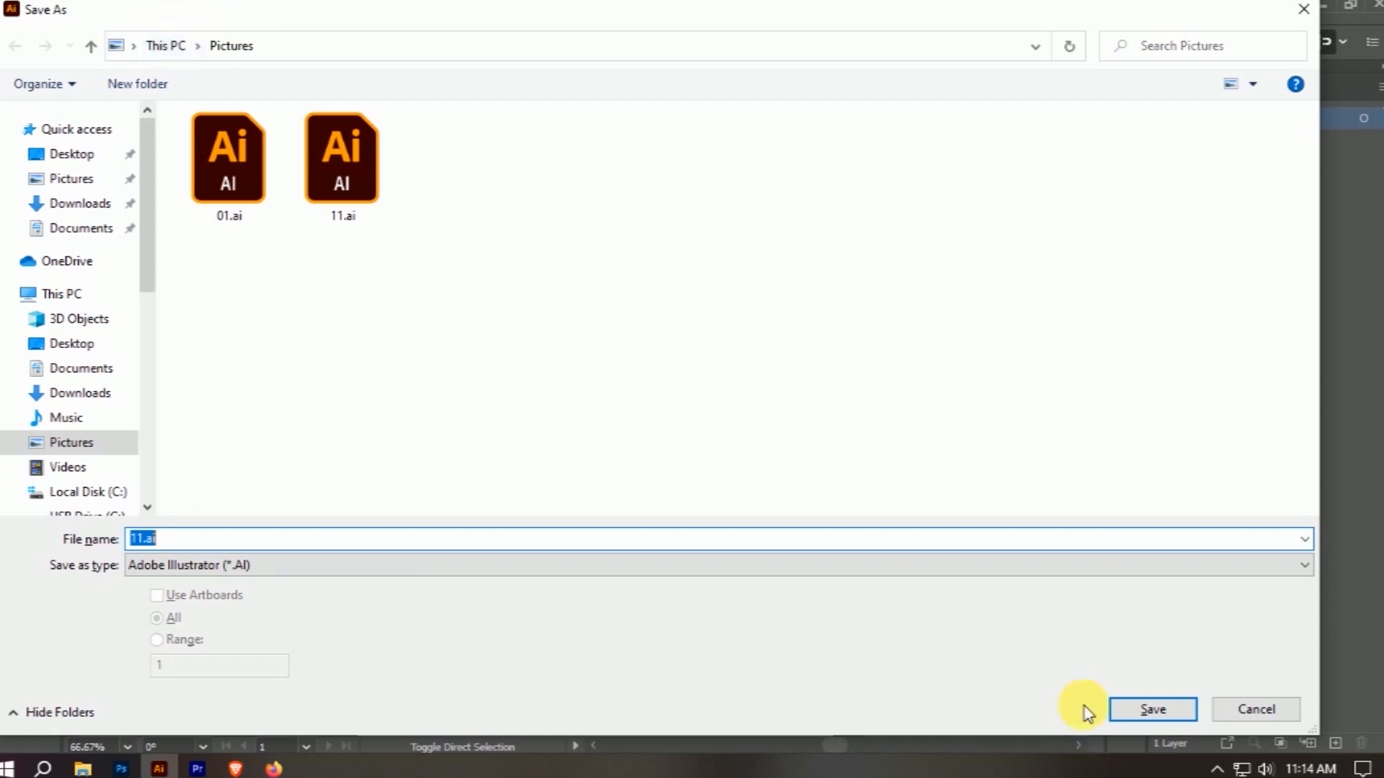
left_click(1279, 708)
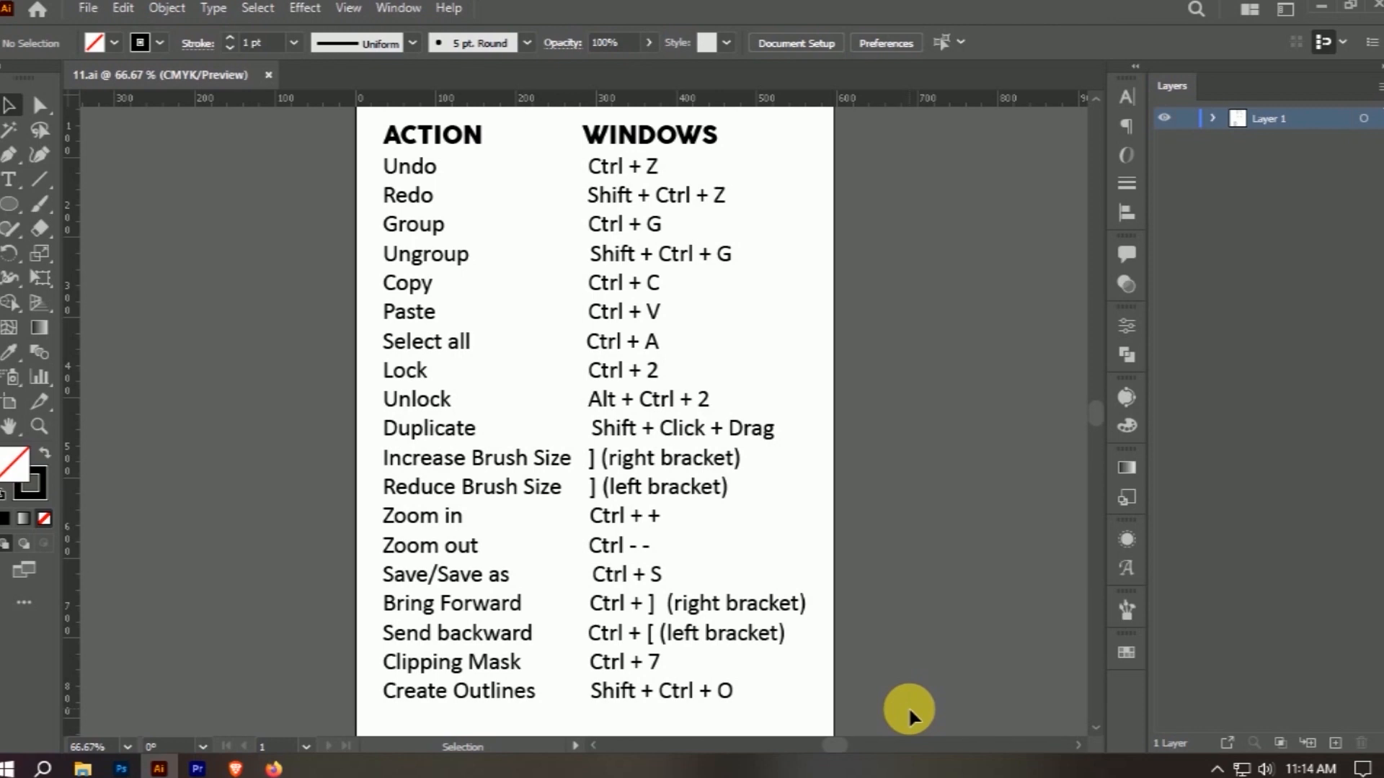
- Draw a large circle with the Ellipse tool, fill it red, and move it over the middle of the shortcut list
left_click(10, 204)
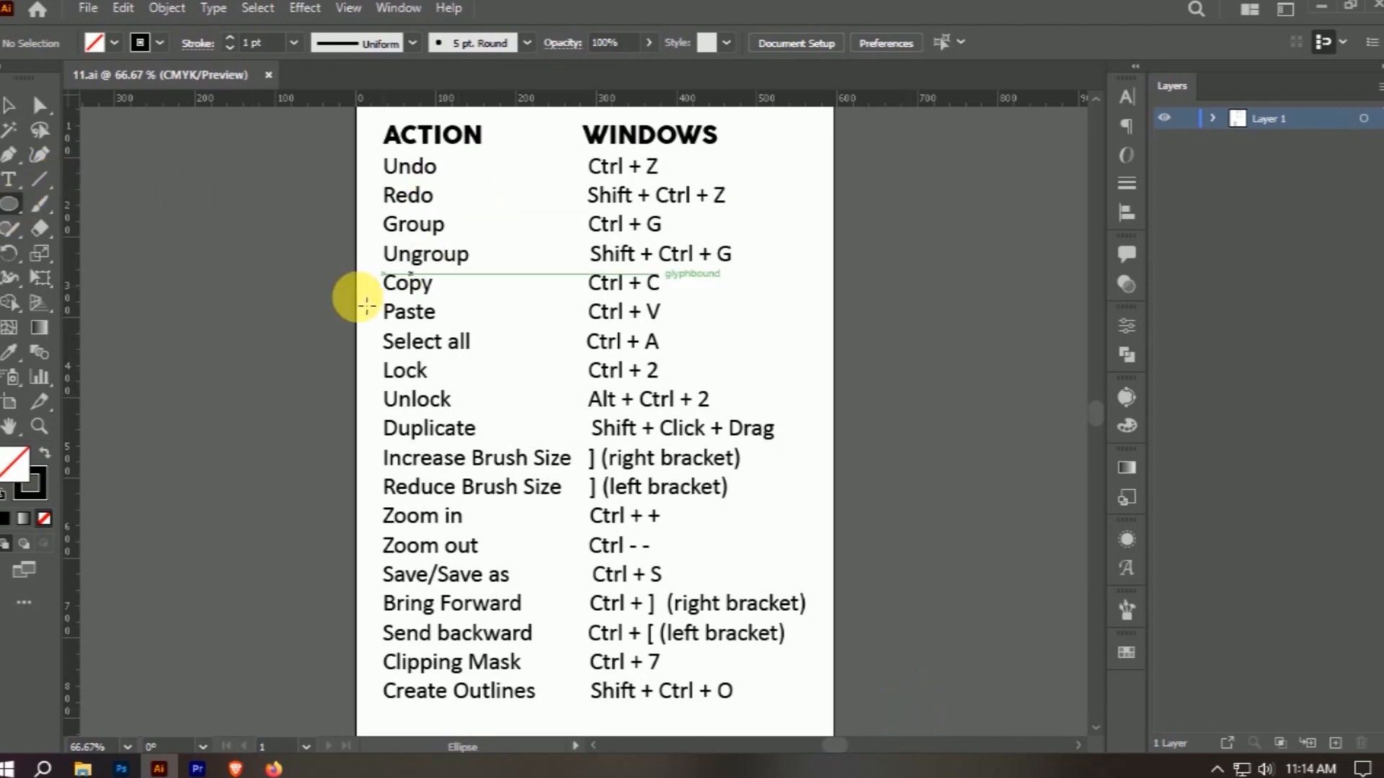
mouse_move(264, 291)
left_mouse_down()
mouse_move(355, 448)
mouse_move(424, 448)
left_mouse_up()
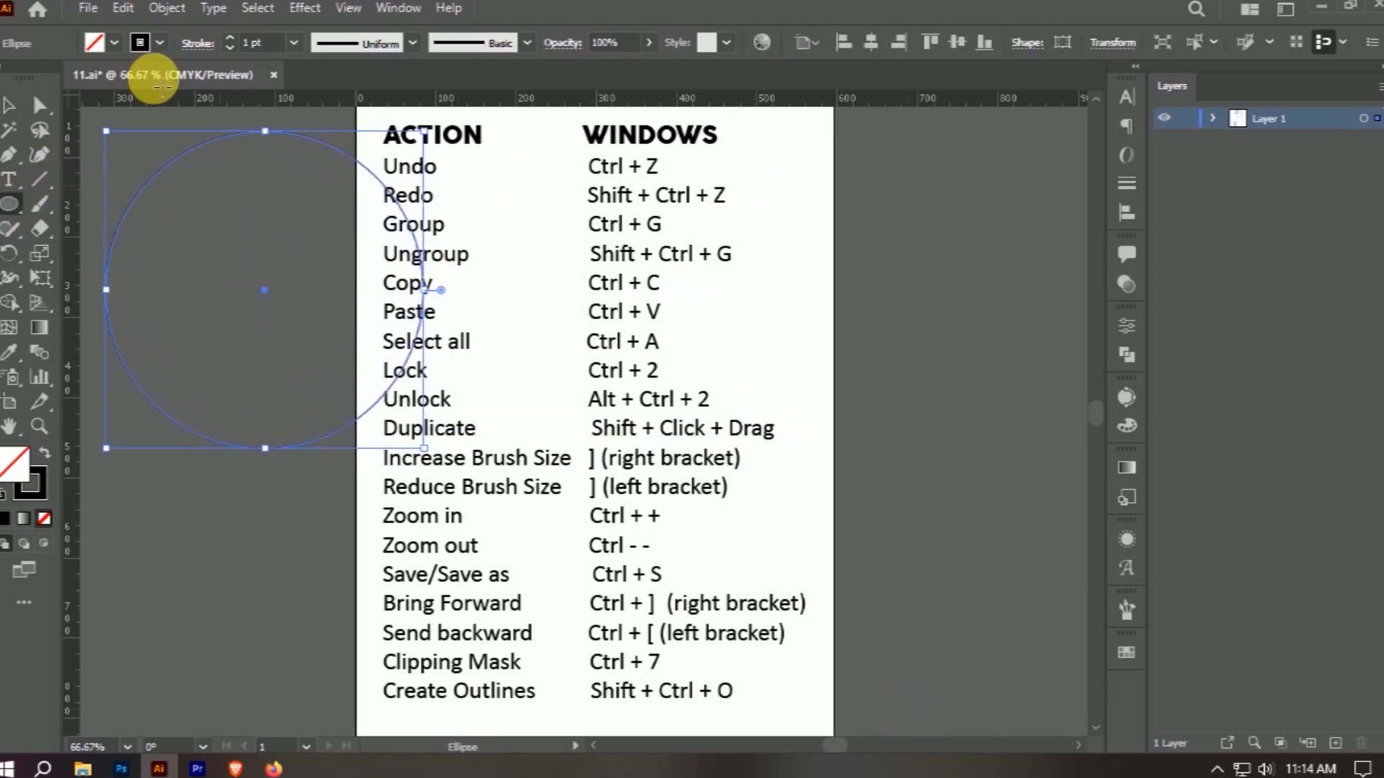
left_click(113, 45)
left_click(58, 76)
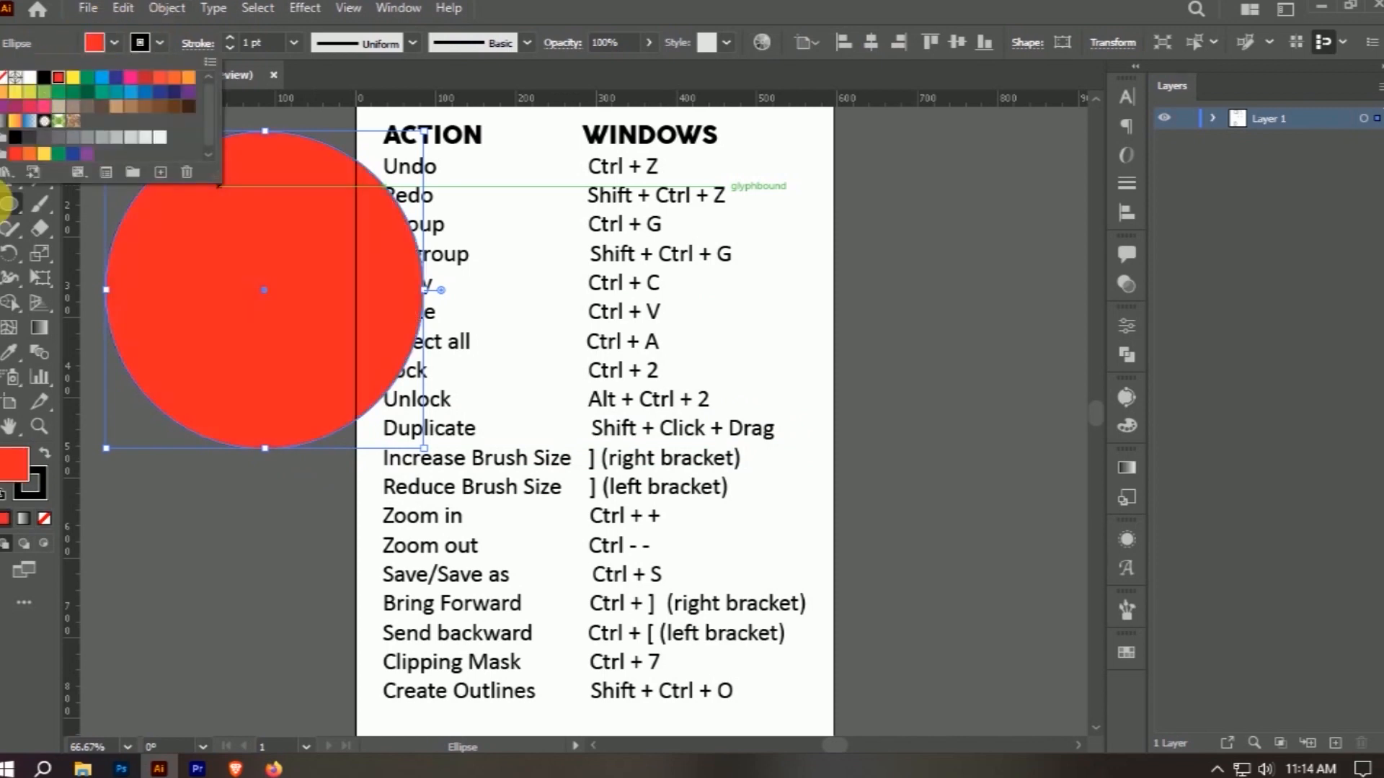
left_click(8, 107)
left_click_drag(247, 299, 315, 409)
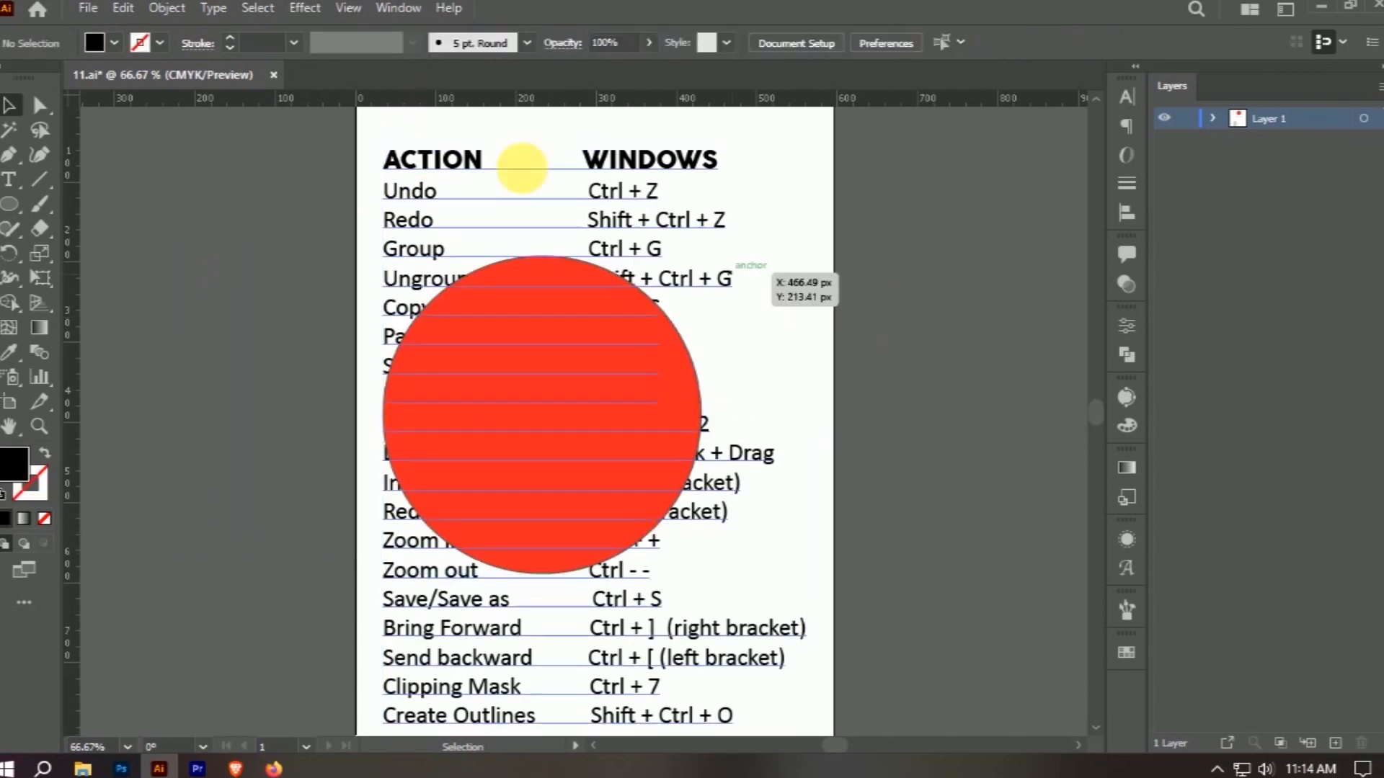
- Bring the shortcut list text forward in front of the red circle, and send it backward again
left_click(611, 153)
scroll(599, 171, "down", 1)
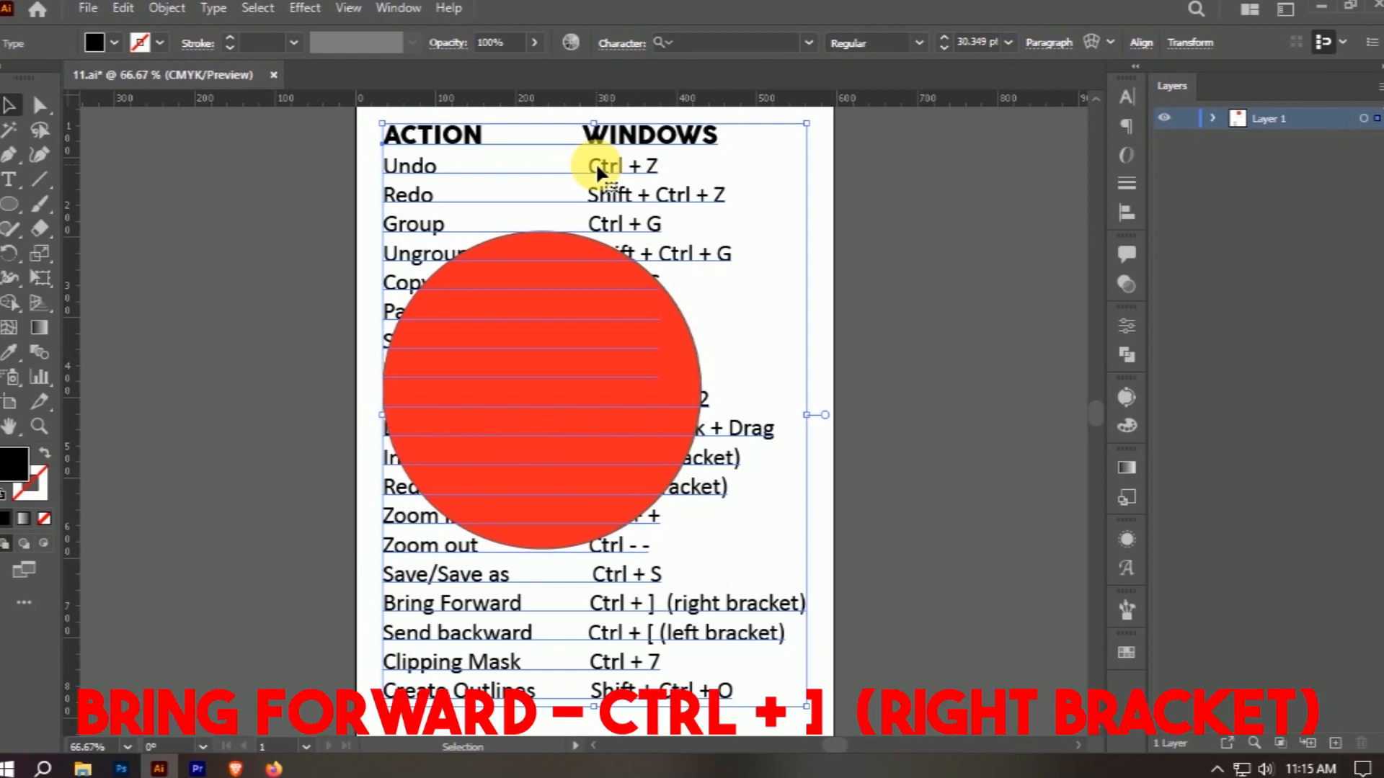
key("ctrl")
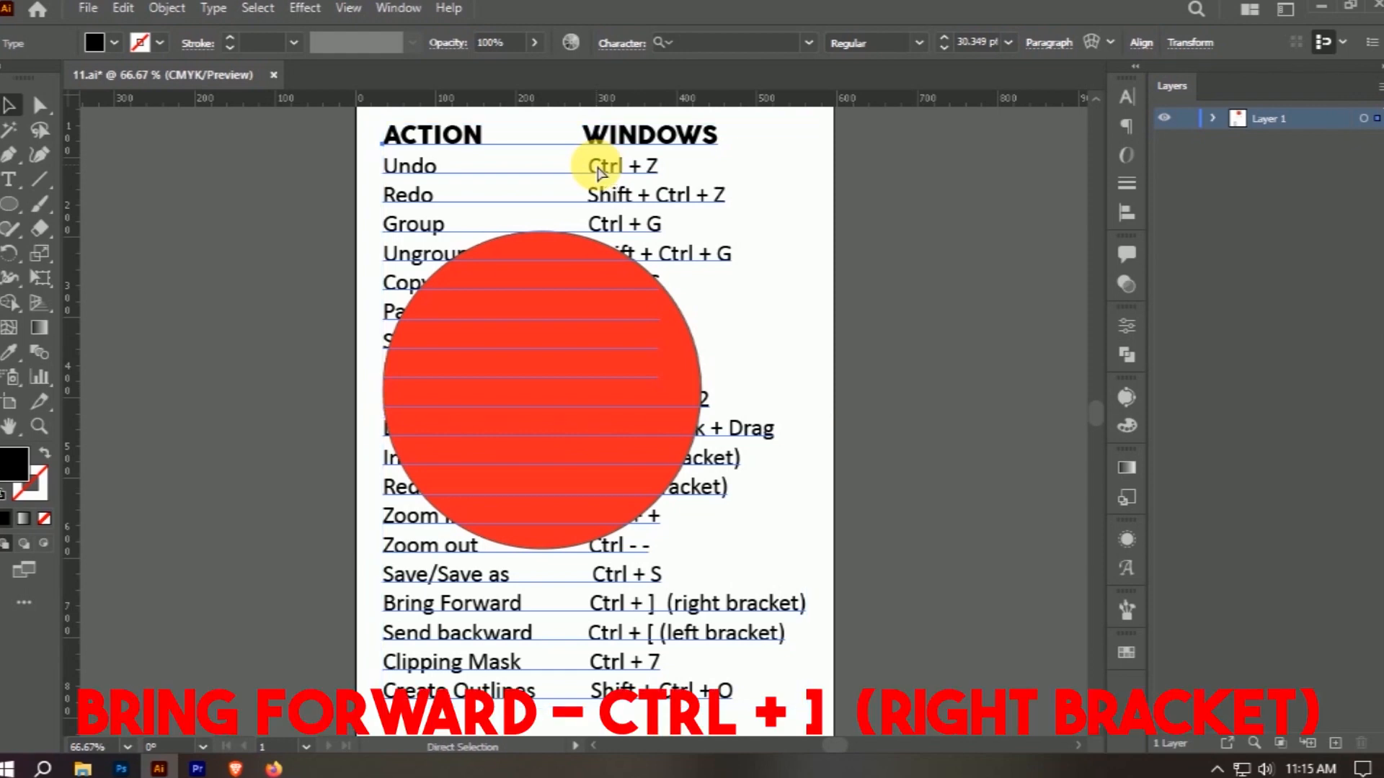
key("ctrl+bracketright")
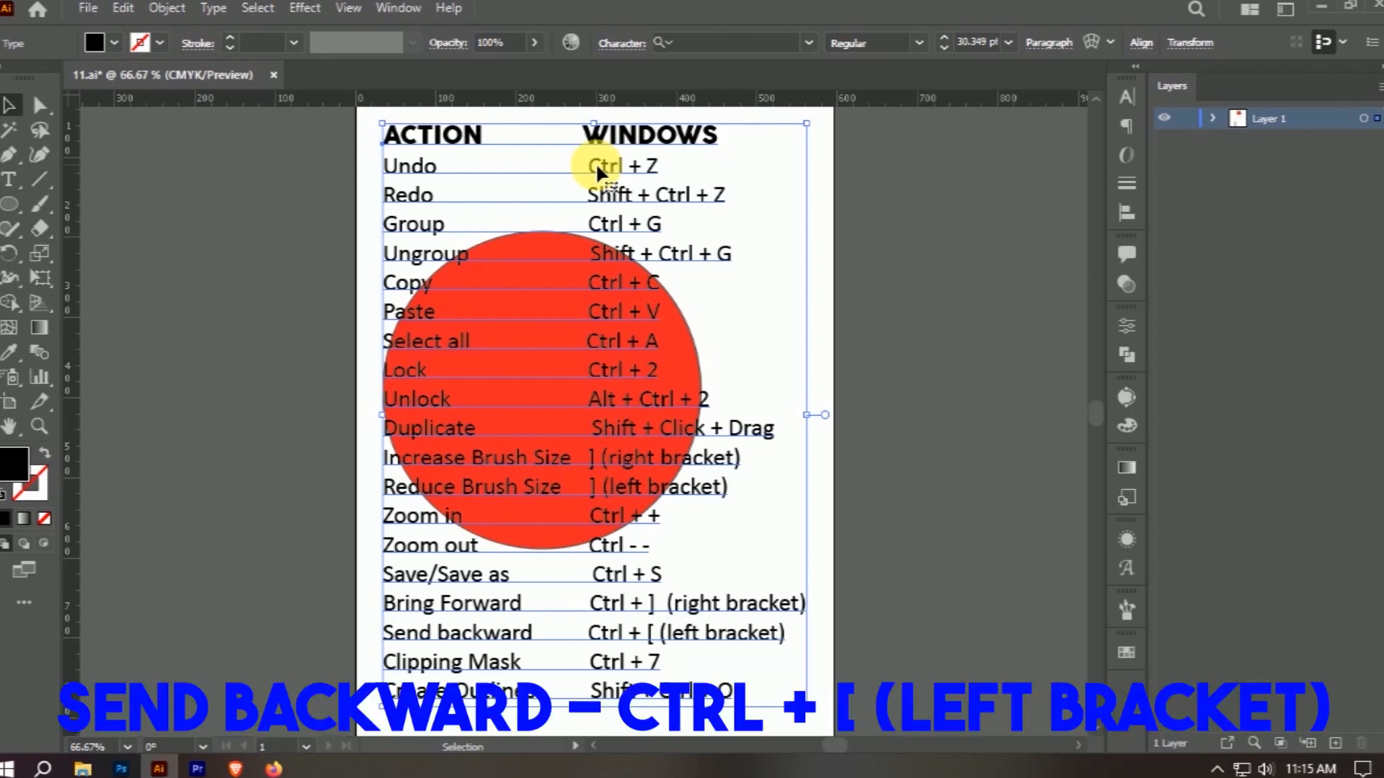
key("ctrl")
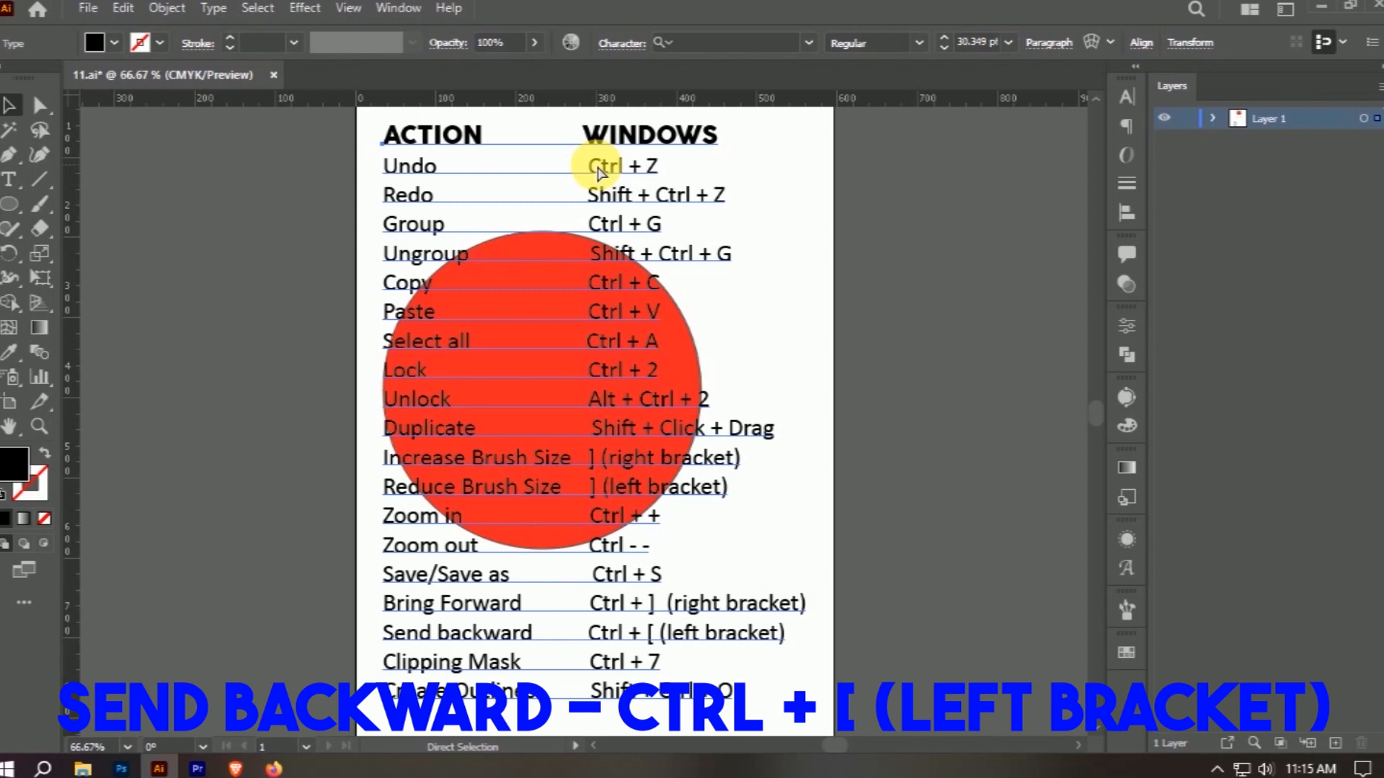
key("ctrl+bracketleft")
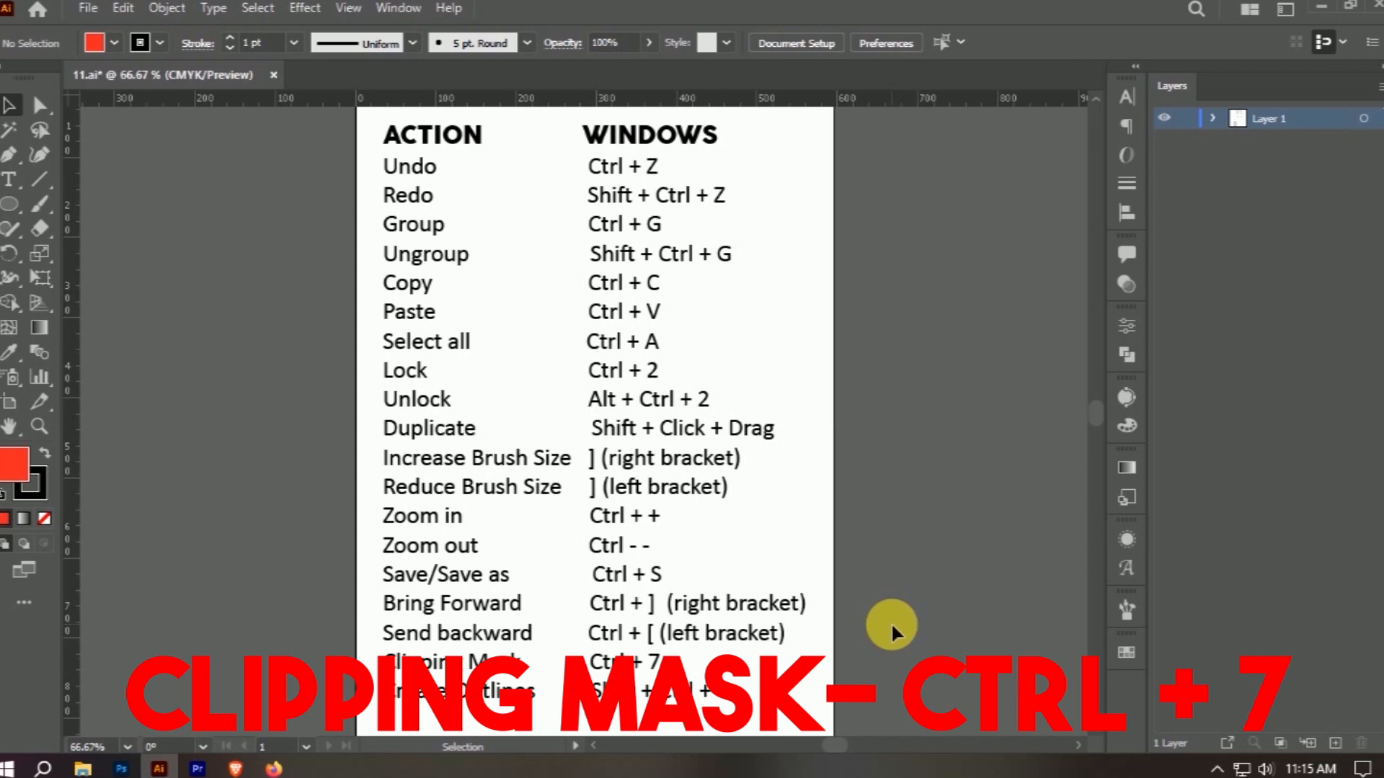
- Draw a red circle about 348 px in diameter on the empty canvas beside the artboard with the Ellipse tool
left_click_drag(892, 631, 618, 618)
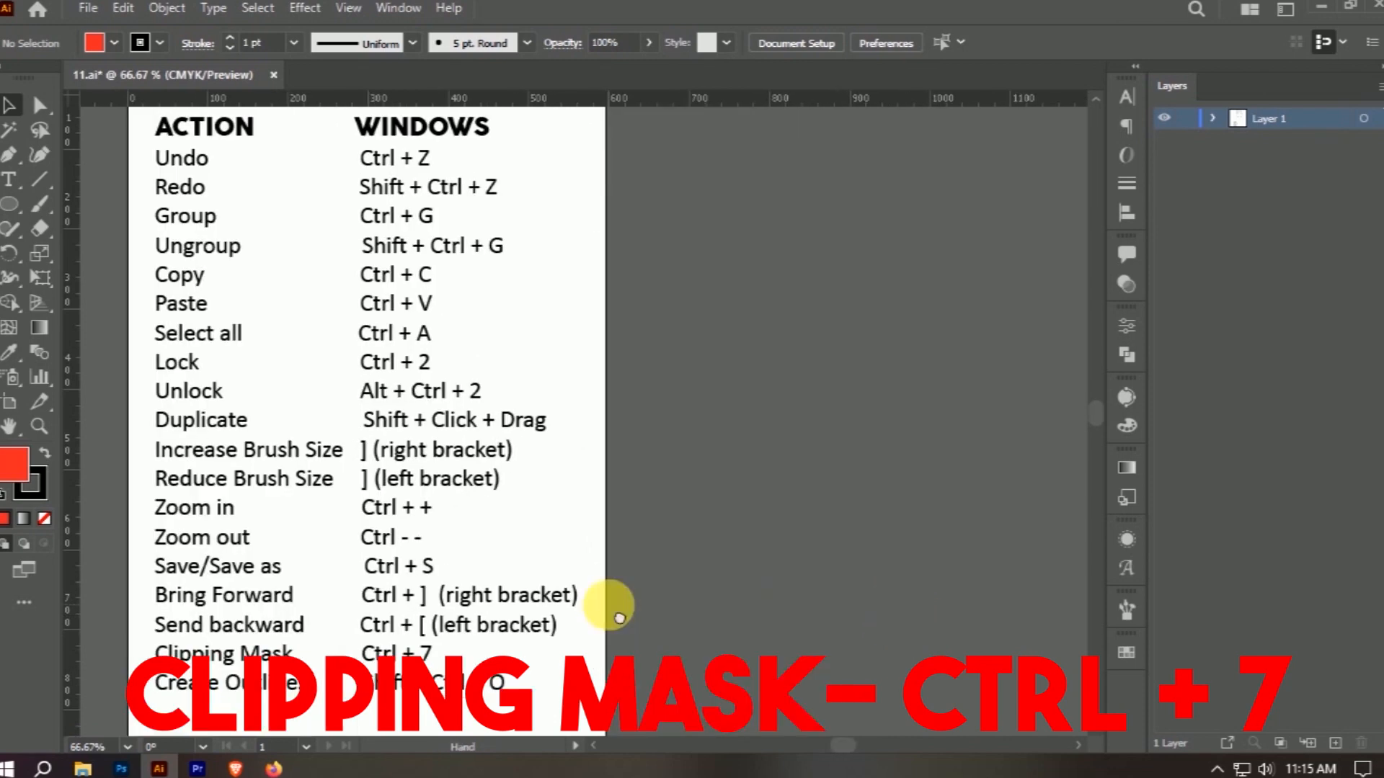
left_click(9, 207)
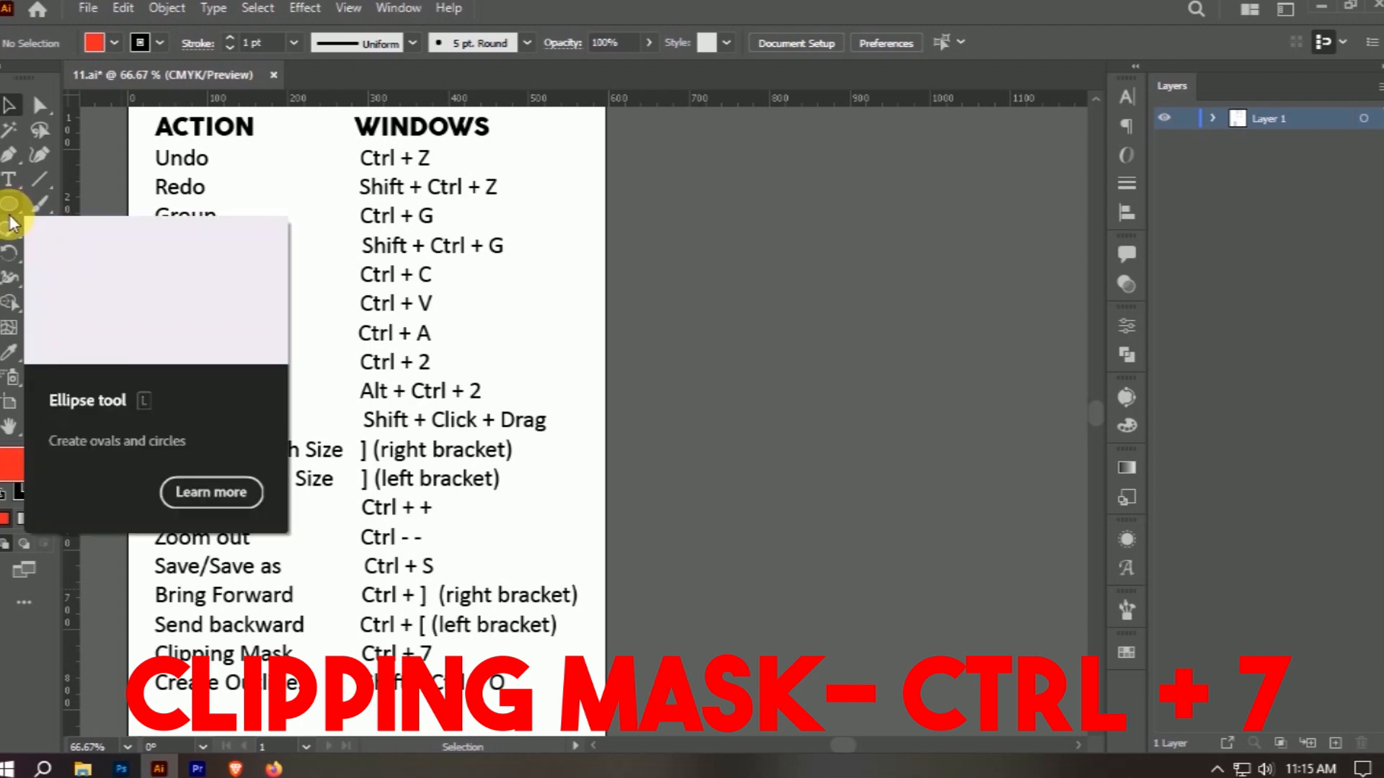
left_click_drag(873, 278, 1013, 417)
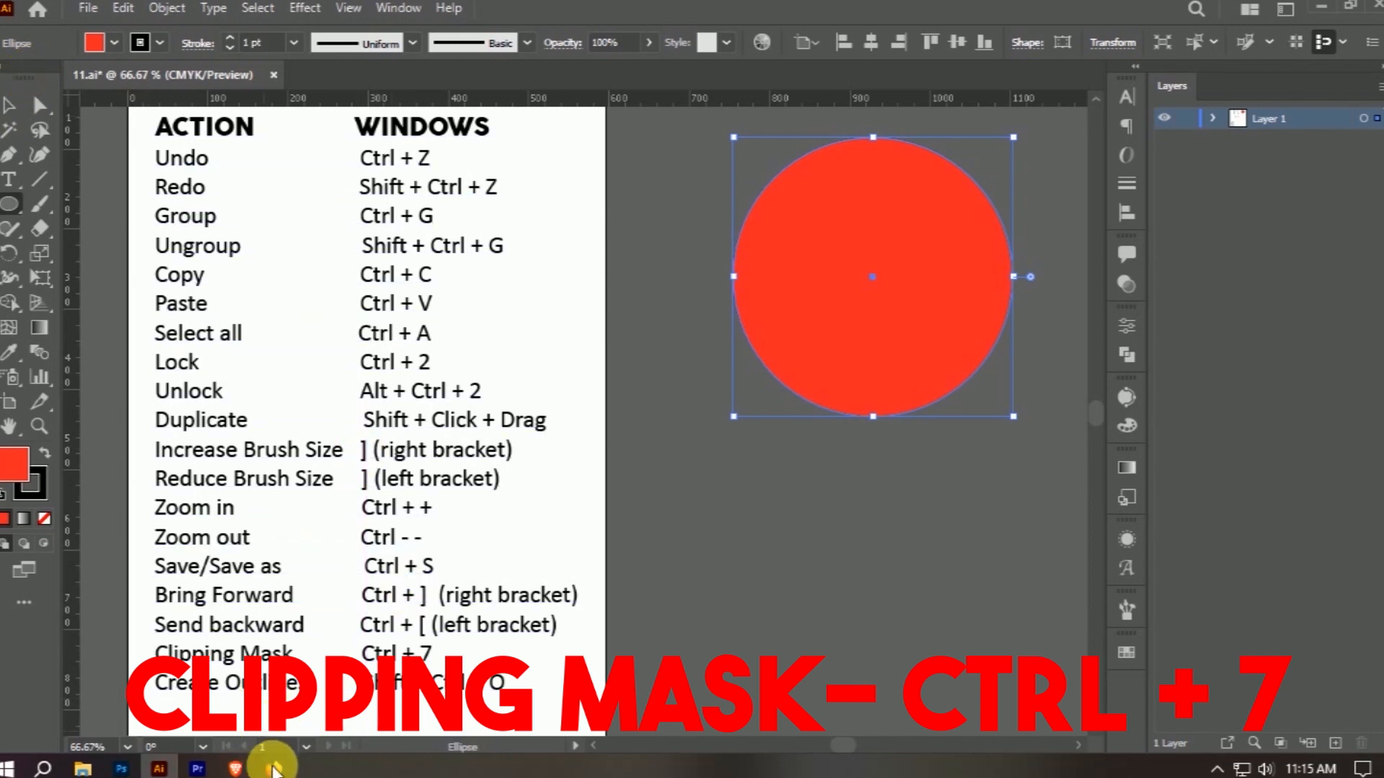
- Switch to Firefox, search Google Images for "house", and copy the Forbes house photo
left_click(273, 769)
left_click(469, 18)
type("house")
key("Return")
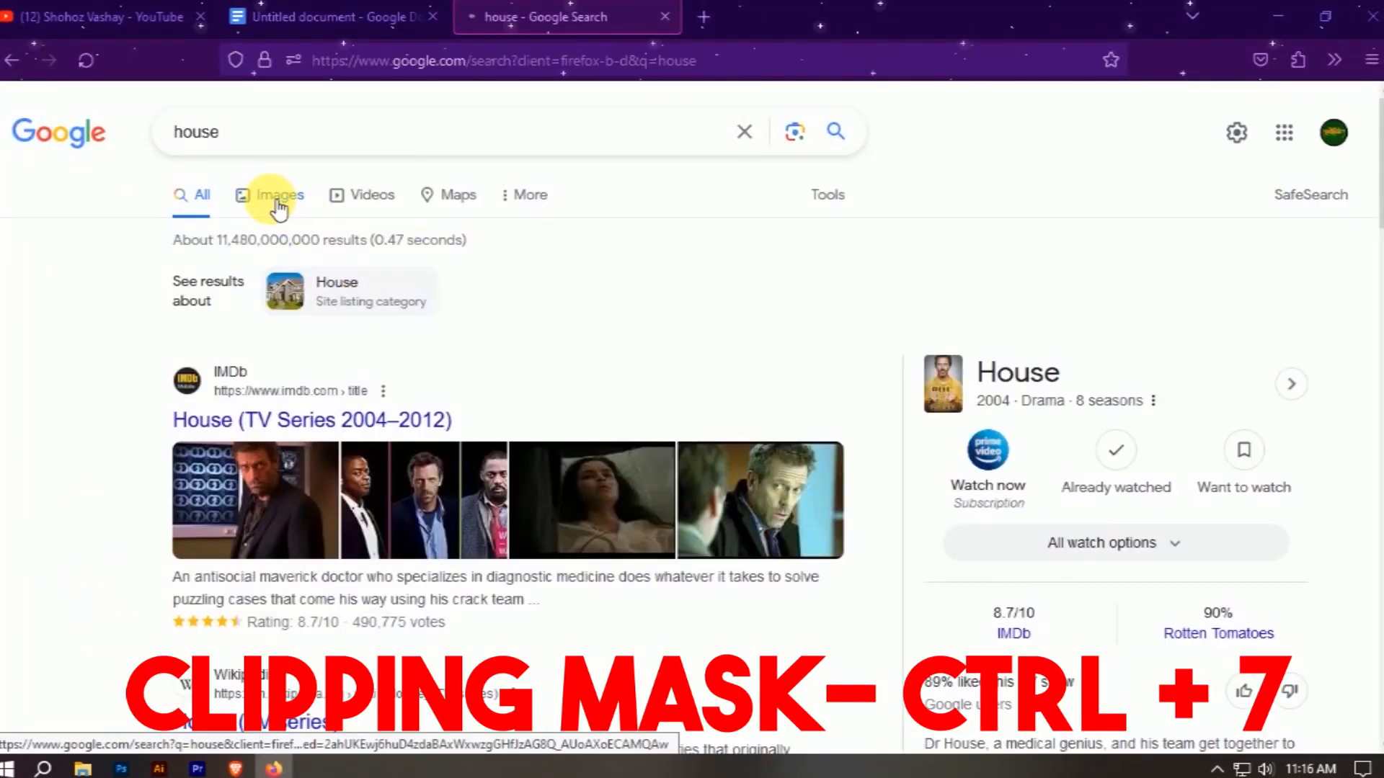
left_click(278, 209)
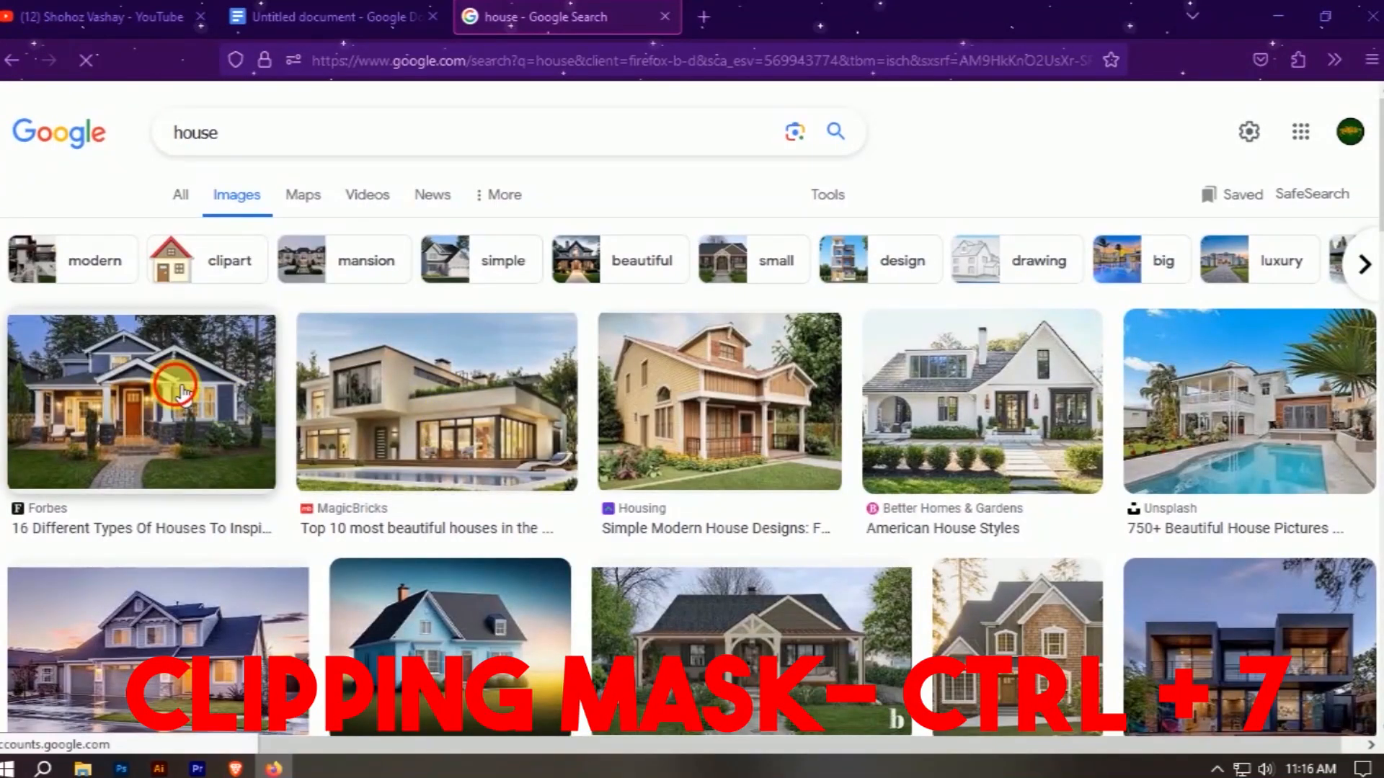
left_click(184, 399)
right_click(1085, 375)
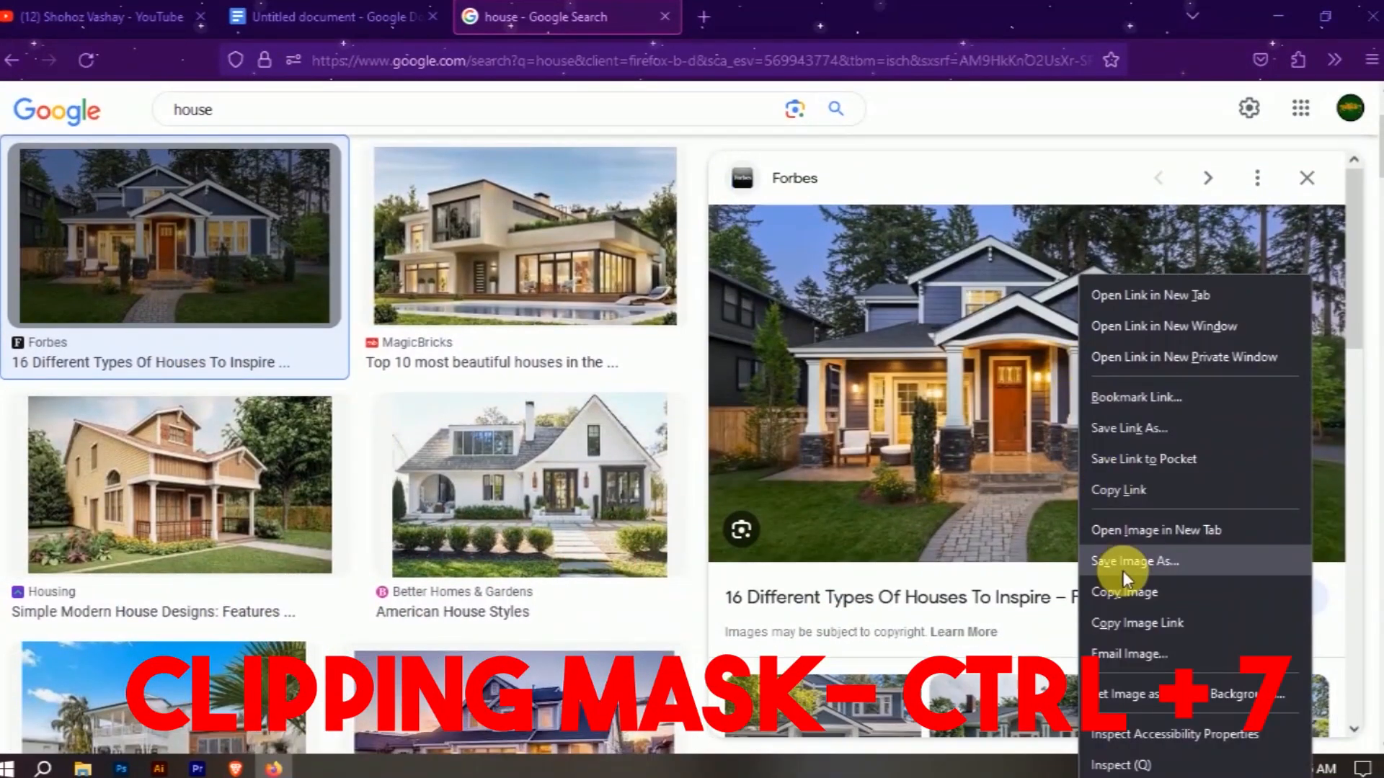
left_click(1130, 596)
- Switch back to Illustrator, paste the house photo, scale it to about 754 × 424 px, and place it over the red circle
left_click(171, 770)
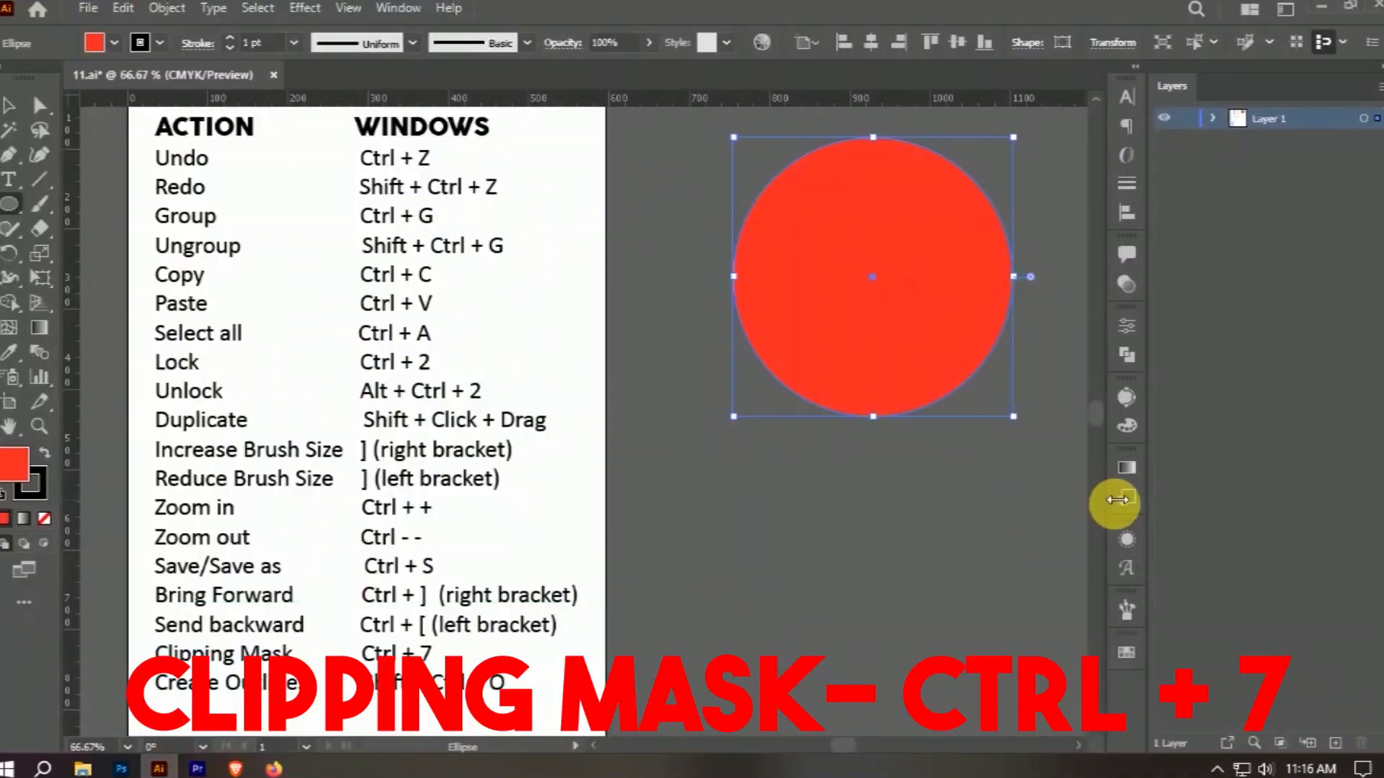
left_click(38, 103)
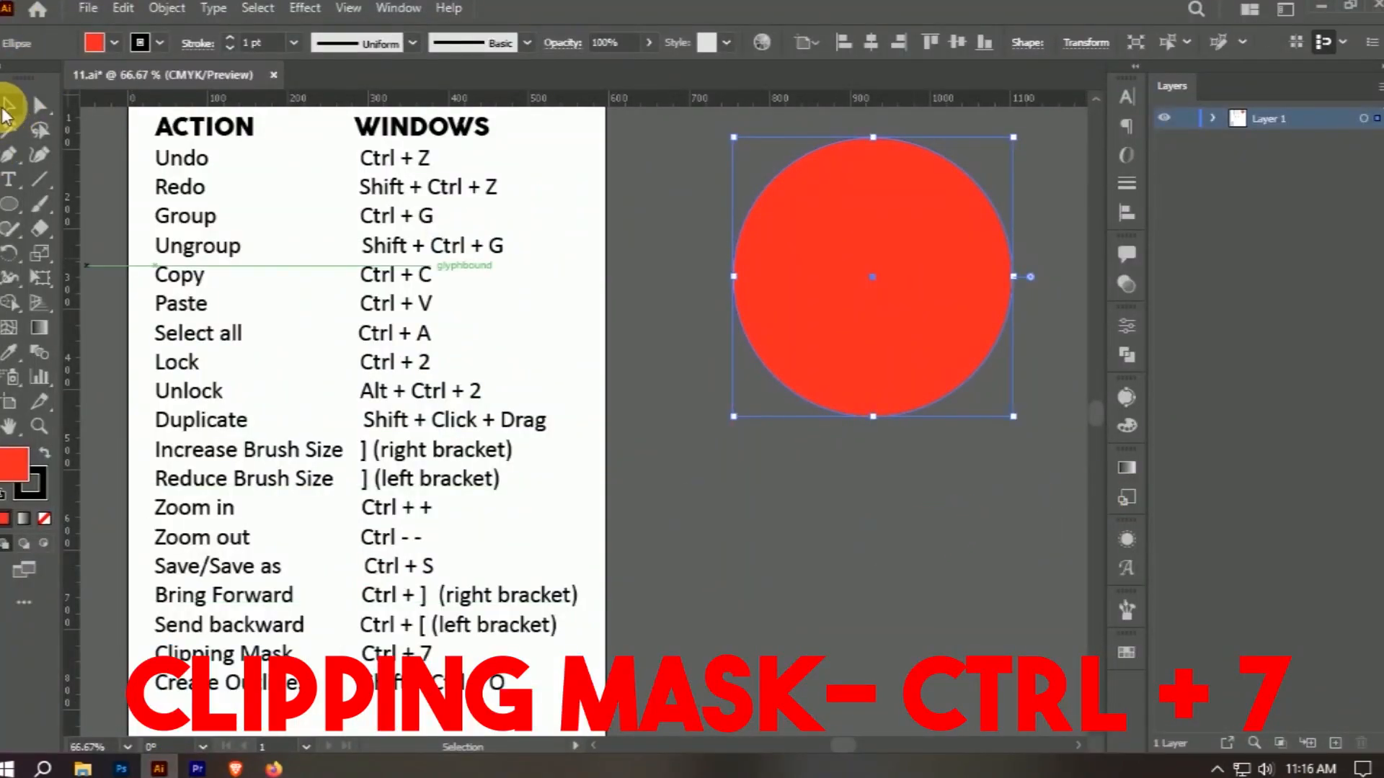
left_click(850, 501)
key("ctrl+v")
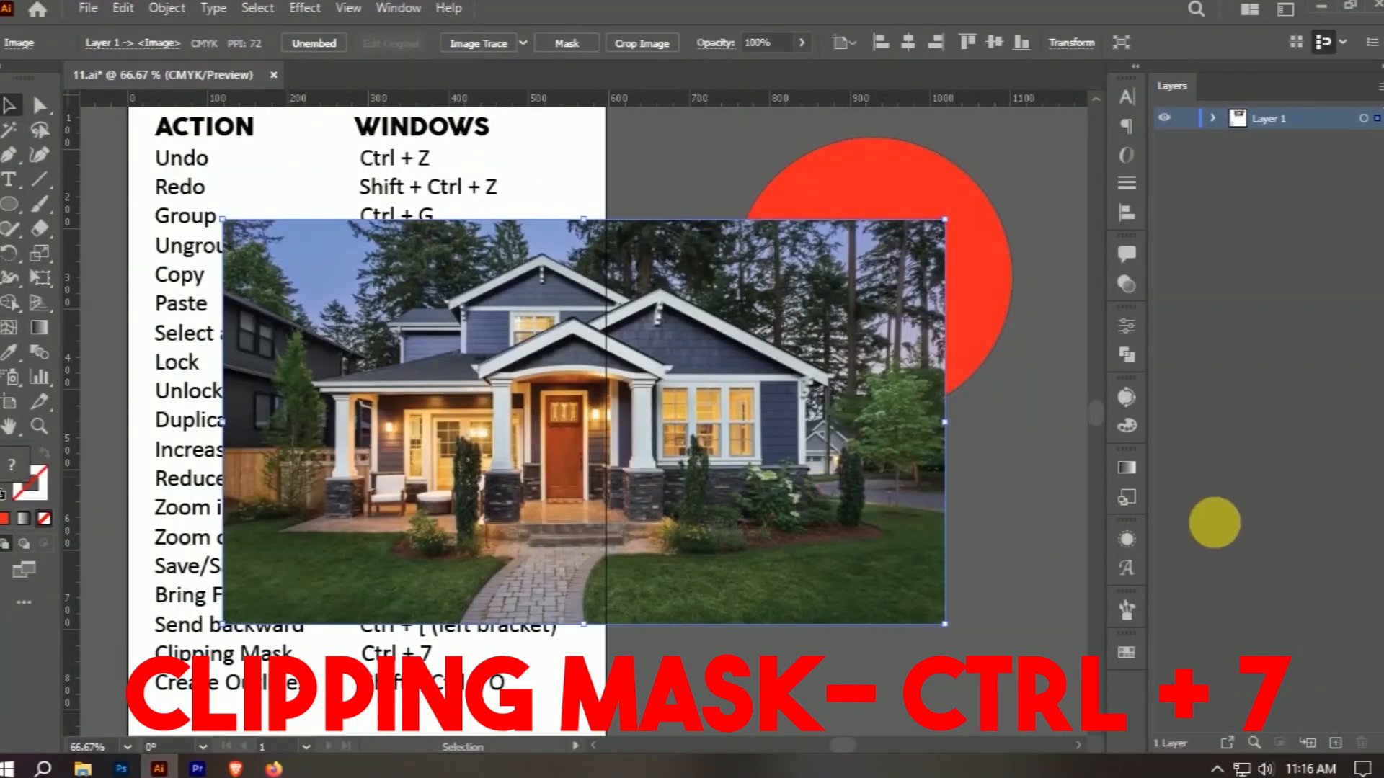
left_click_drag(953, 627, 886, 593)
left_click_drag(652, 447, 917, 317)
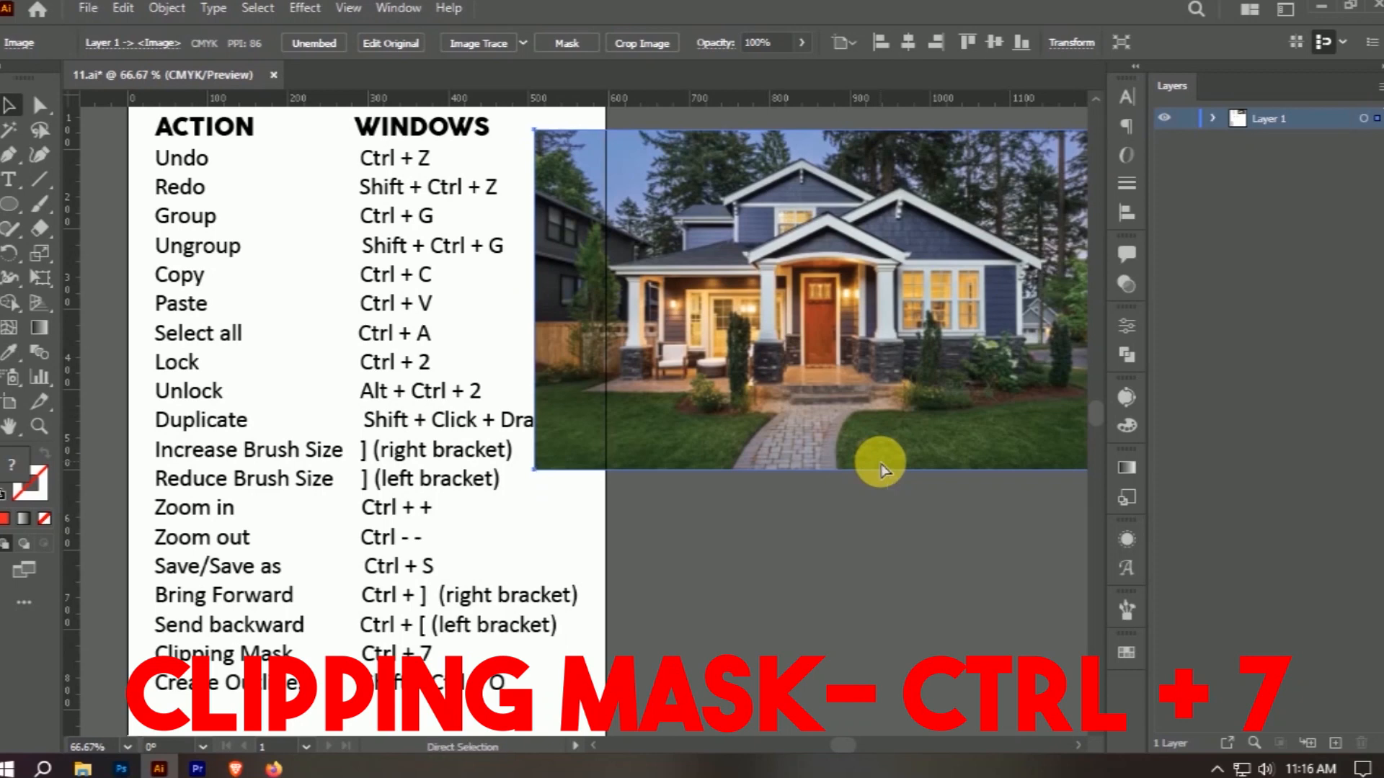
- Send the house photo behind the red circle and make a clipping mask from the two objects
key("ctrl+[")
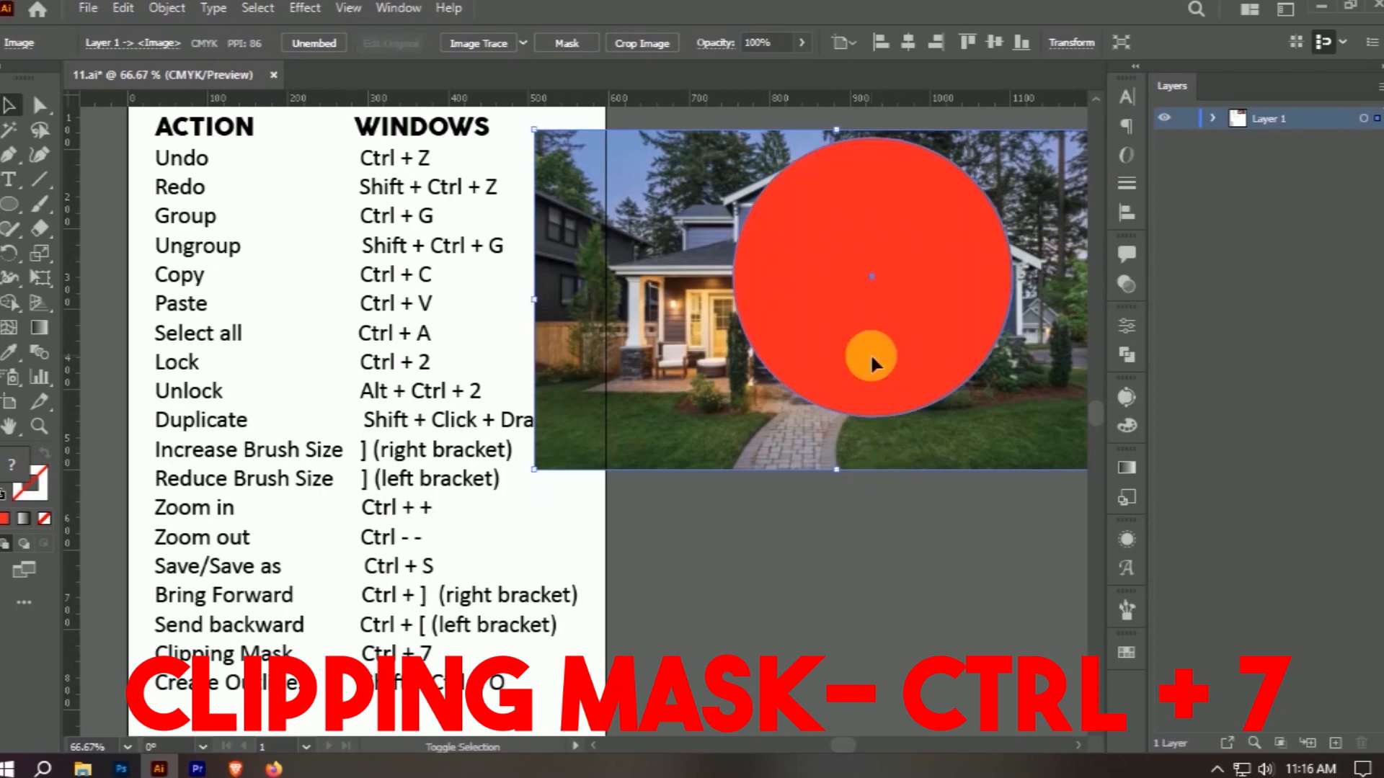
left_click(878, 365, "shift")
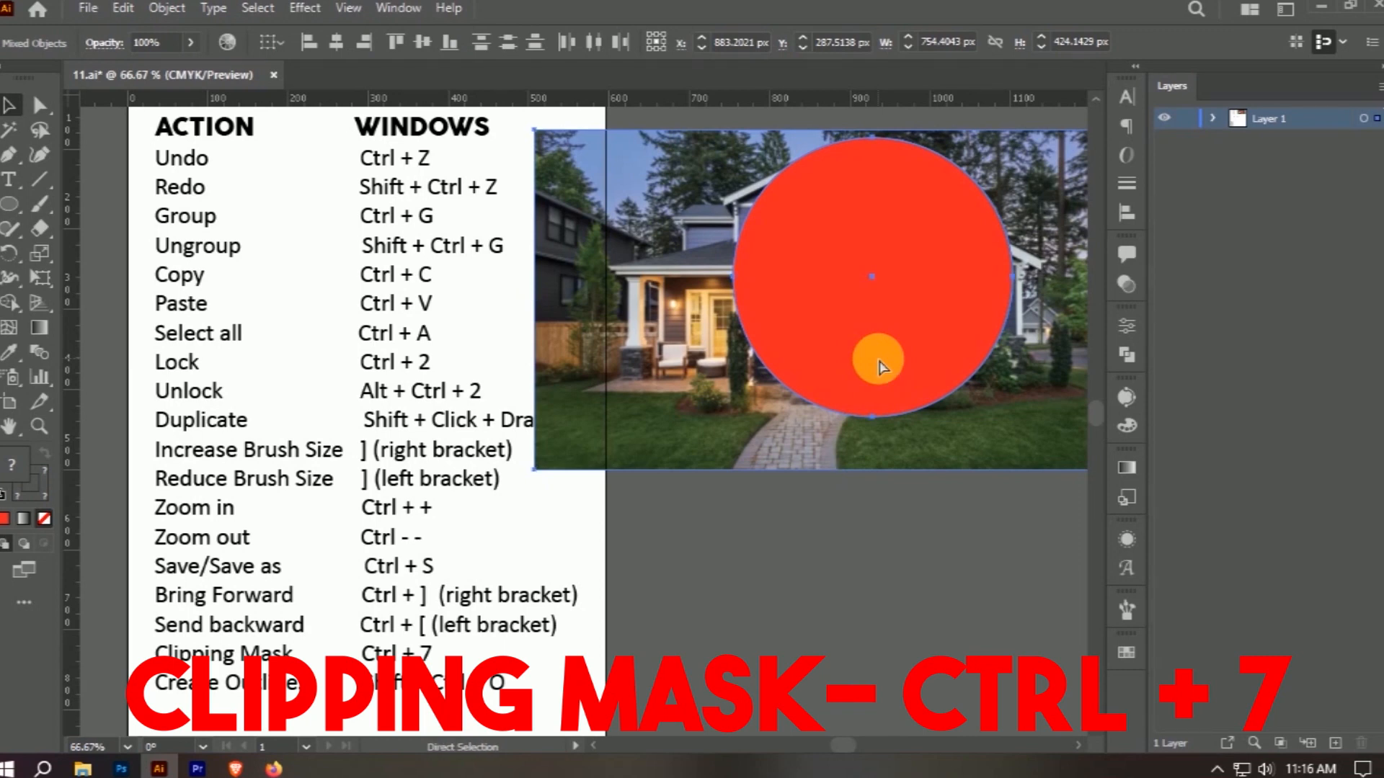
key("ctrl+7")
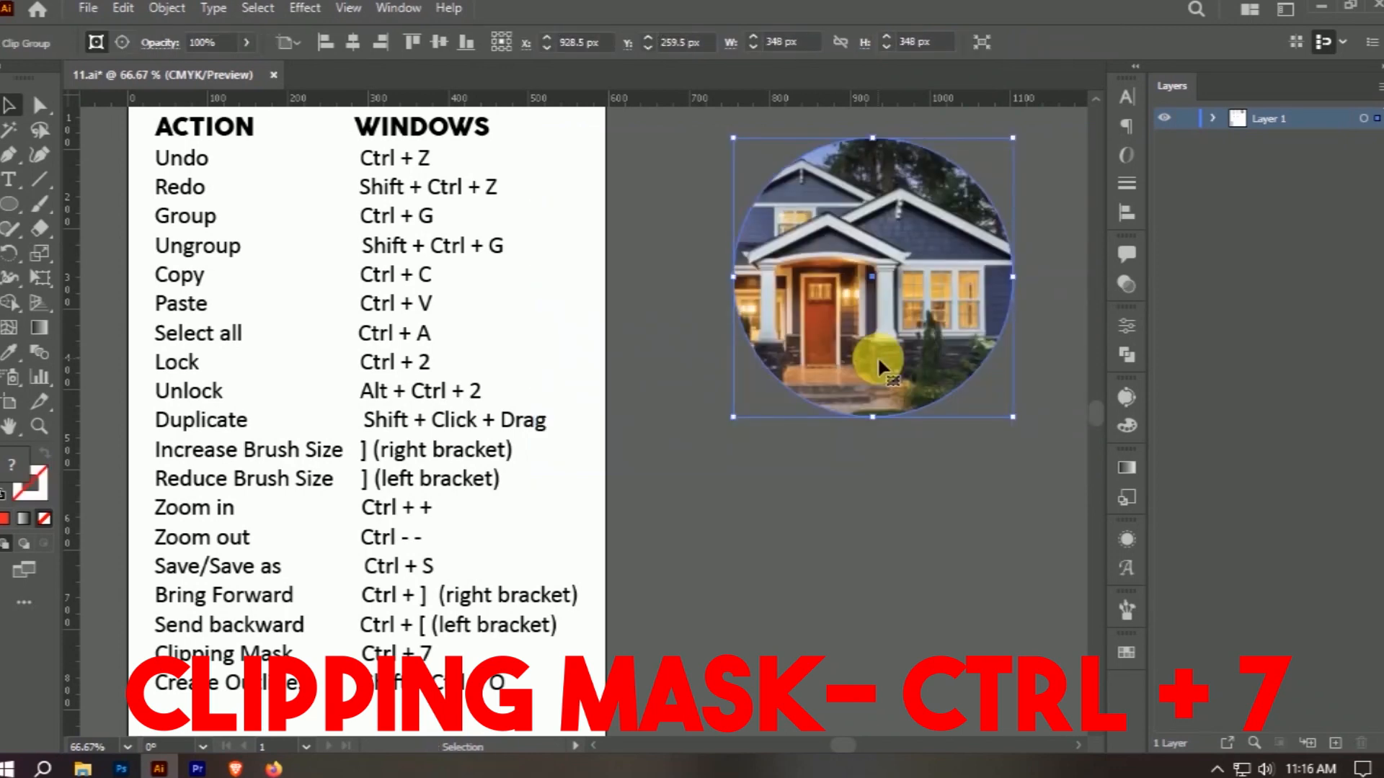
- Shift the house photo slightly to the right inside the circular clip group, and exit isolation mode
double_click(919, 290)
left_click_drag(896, 315, 944, 315)
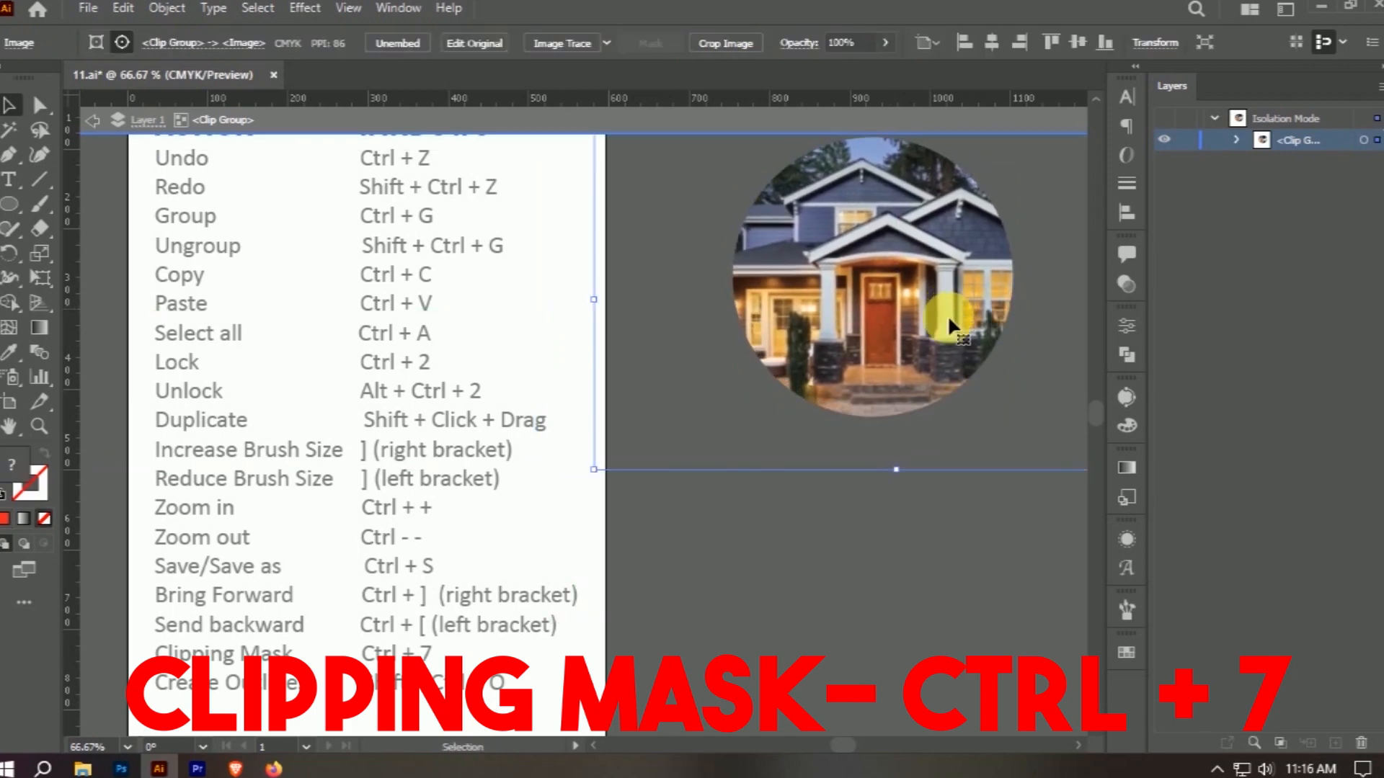
scroll(934, 339, "up", 2)
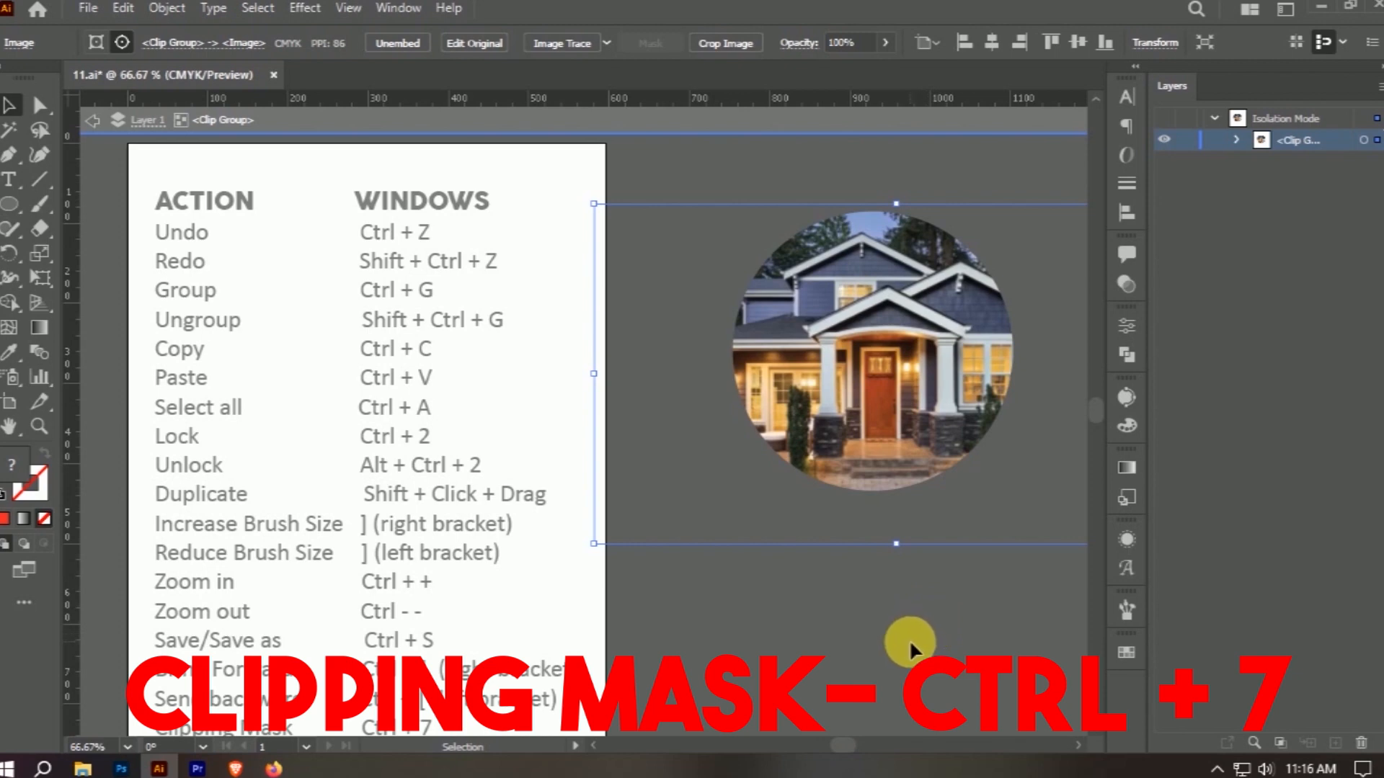
double_click(862, 635)
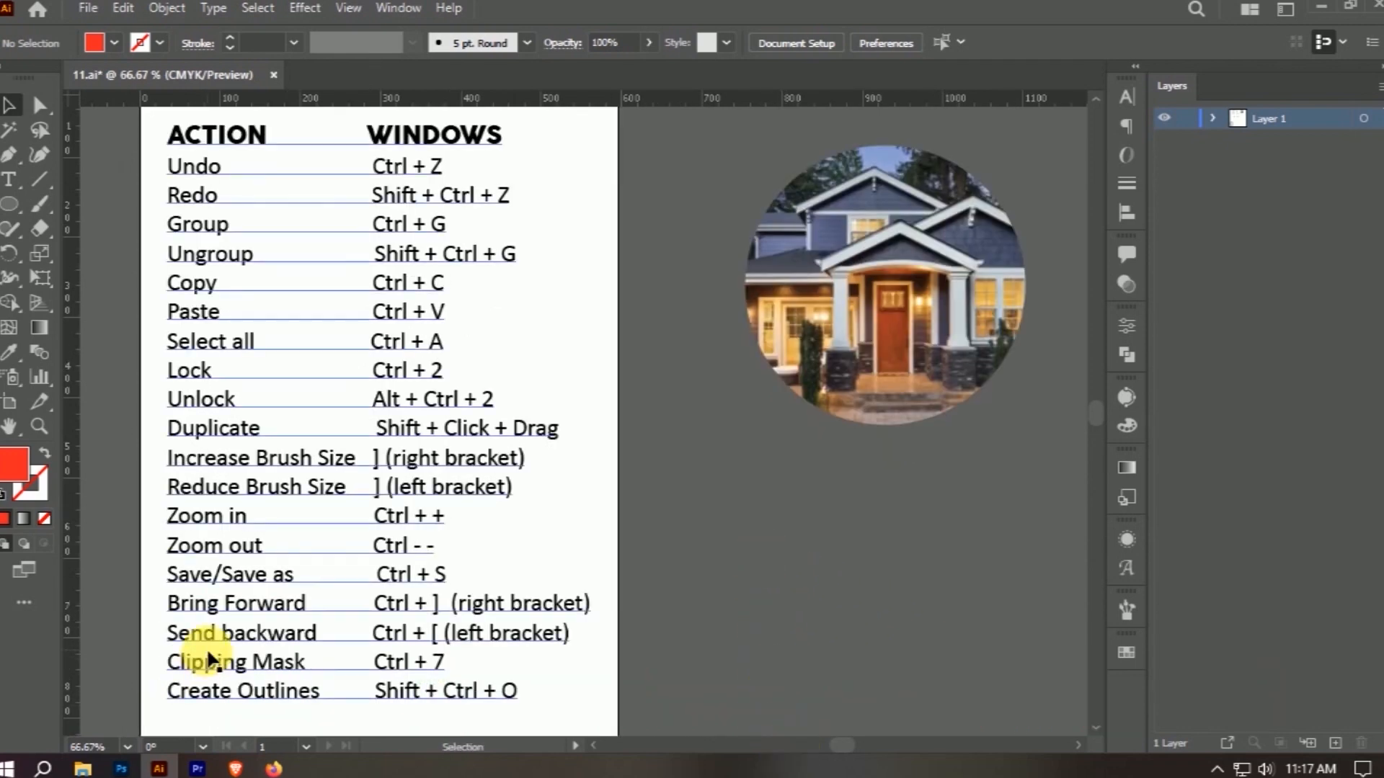
- Convert the shortcut list text to outlines, and undo the conversion
left_click(241, 634)
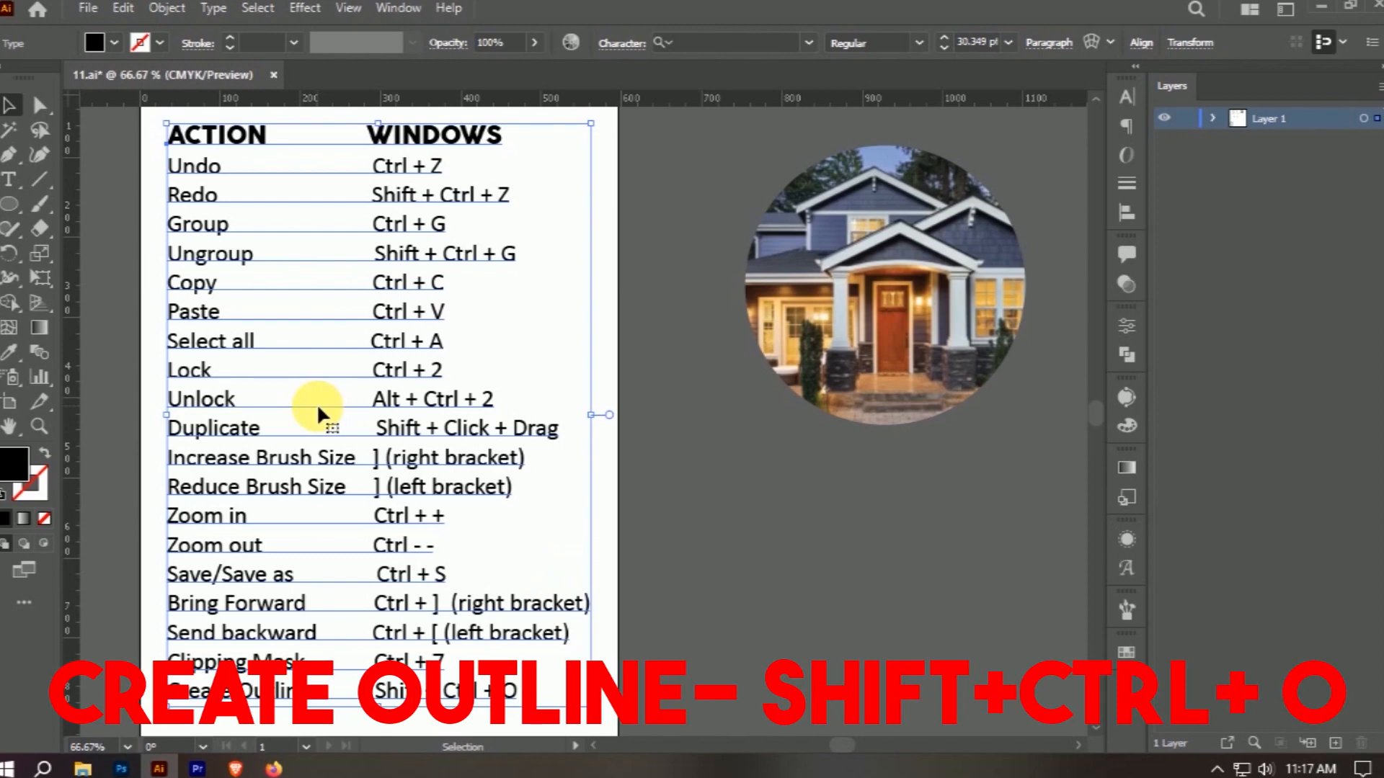
key("shift+ctrl+o")
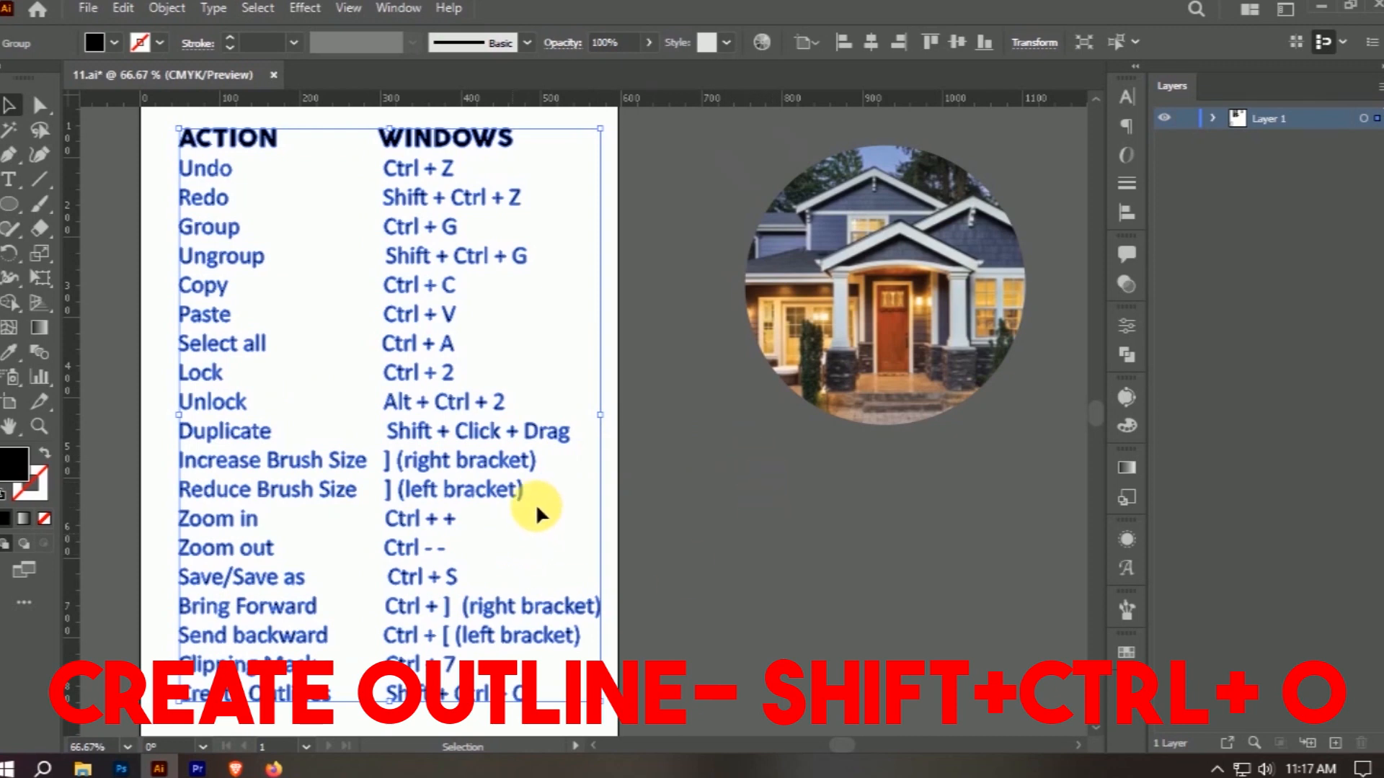
key("ctrl+z")
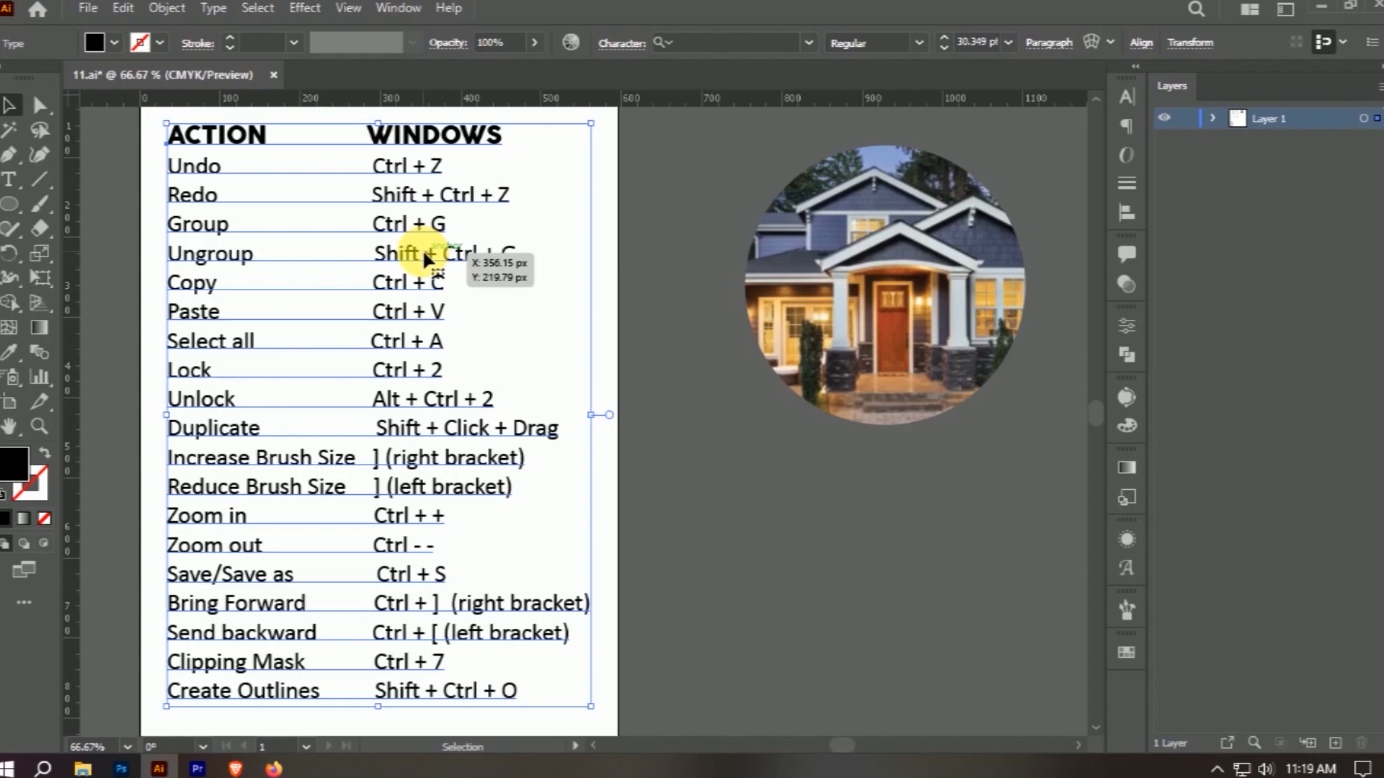
- Switch to Firefox, show the Google Docs class outline, and highlight "Color correction" under Class No: 11
left_click(273, 769)
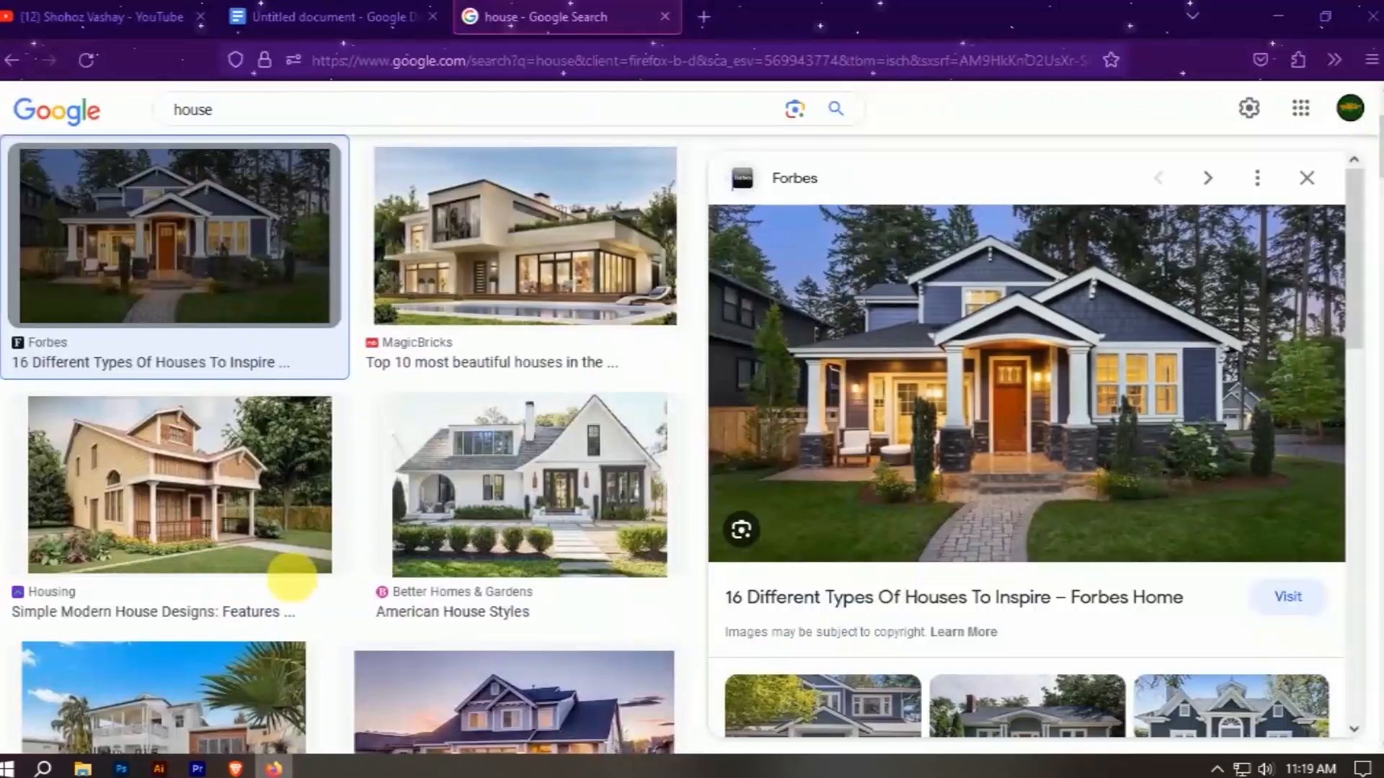
left_click(302, 14)
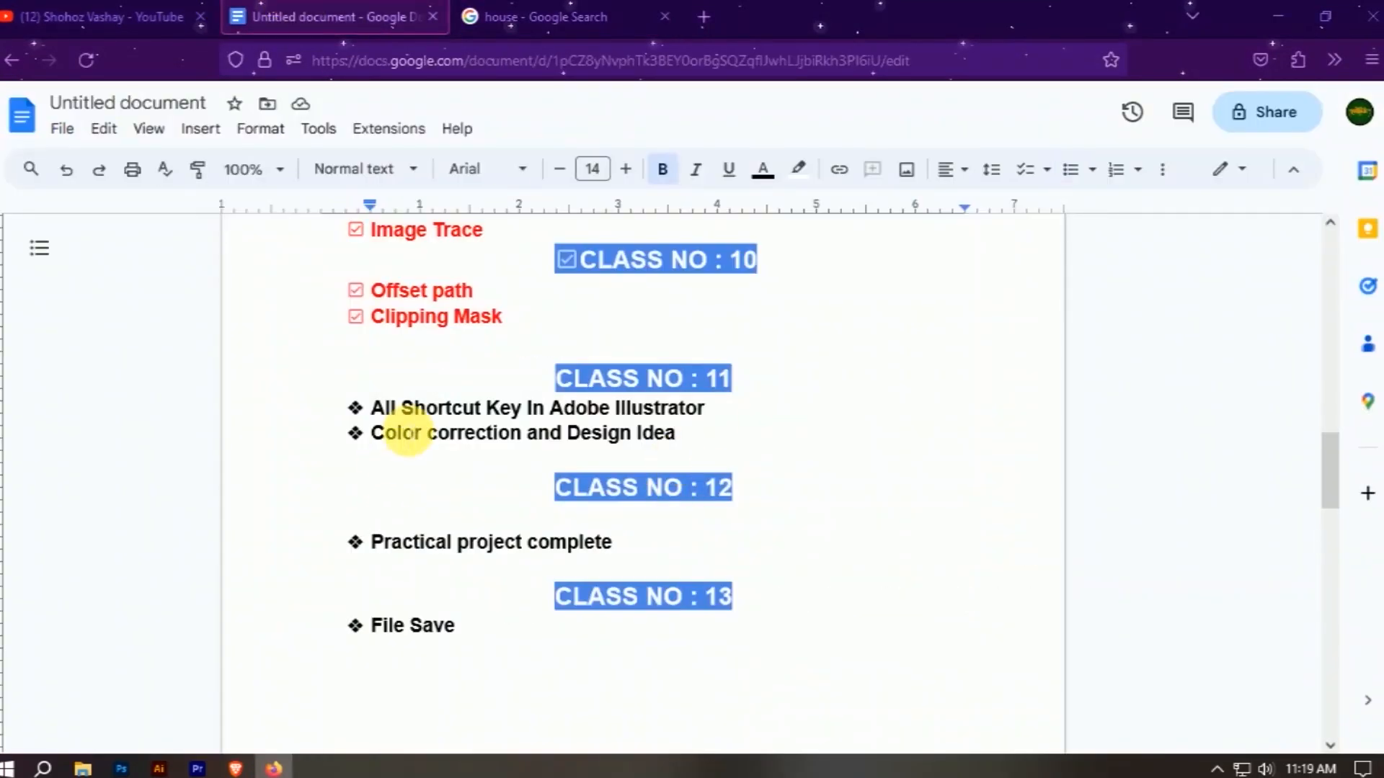
left_click_drag(372, 435, 521, 435)
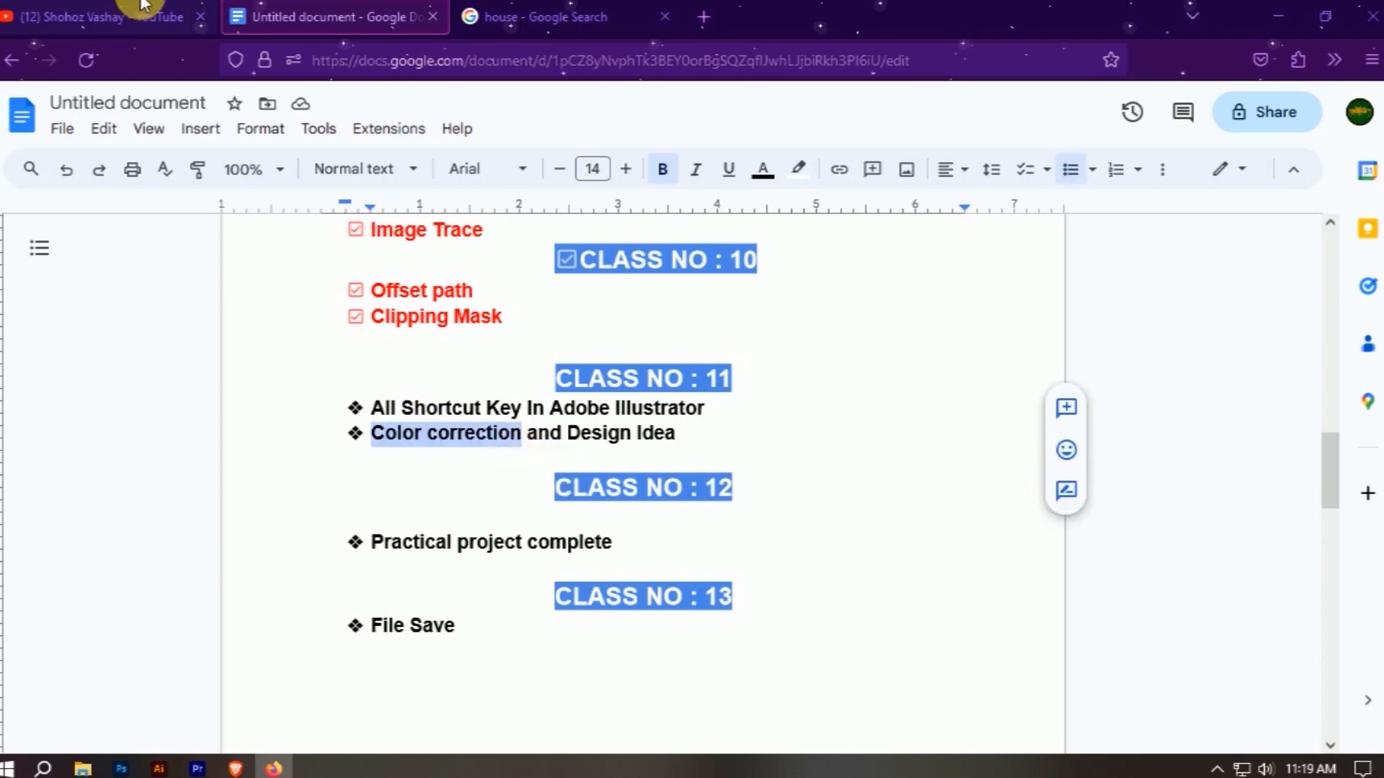
- Browse the YouTube channel's video list to find the color combination tutorial
left_click(137, 15)
scroll(803, 476, "up", 5)
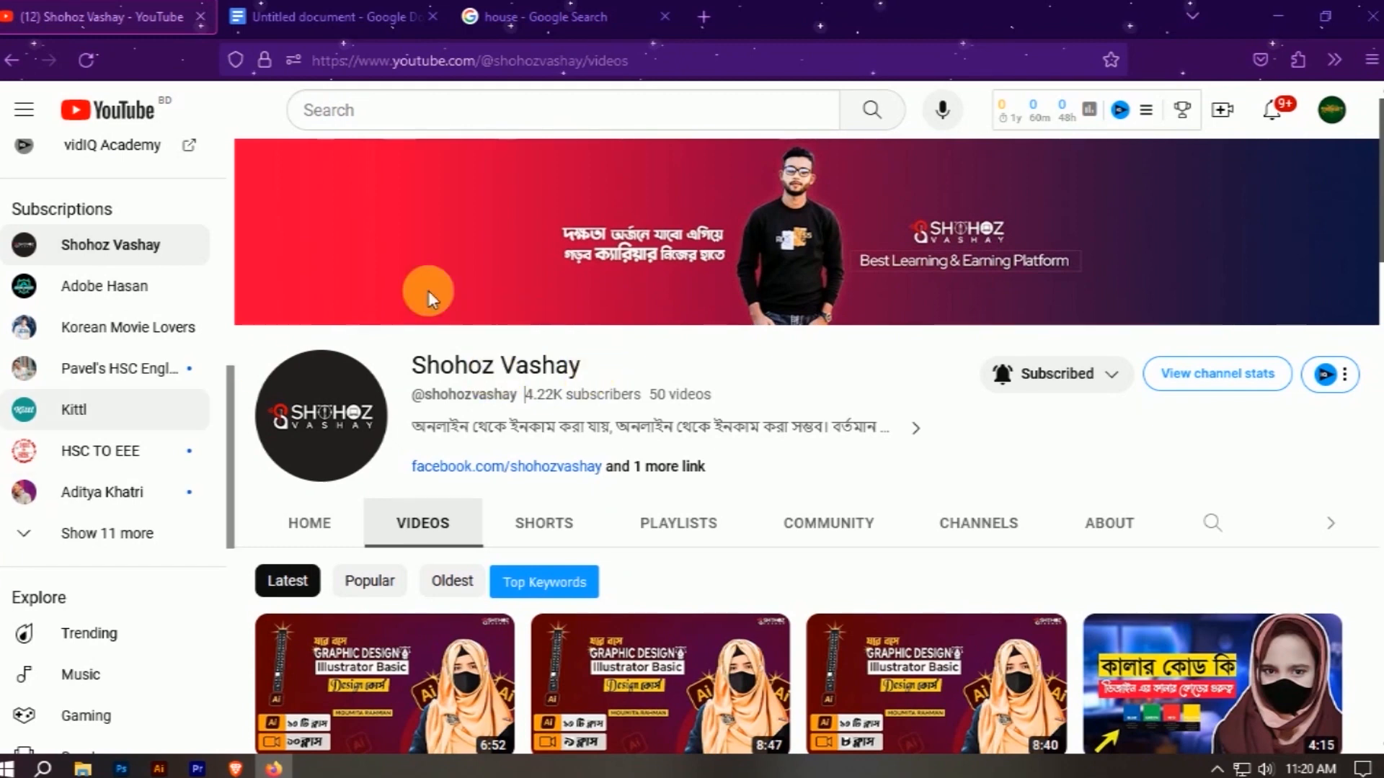
scroll(582, 353, "down", 1)
scroll(582, 353, "down", 3)
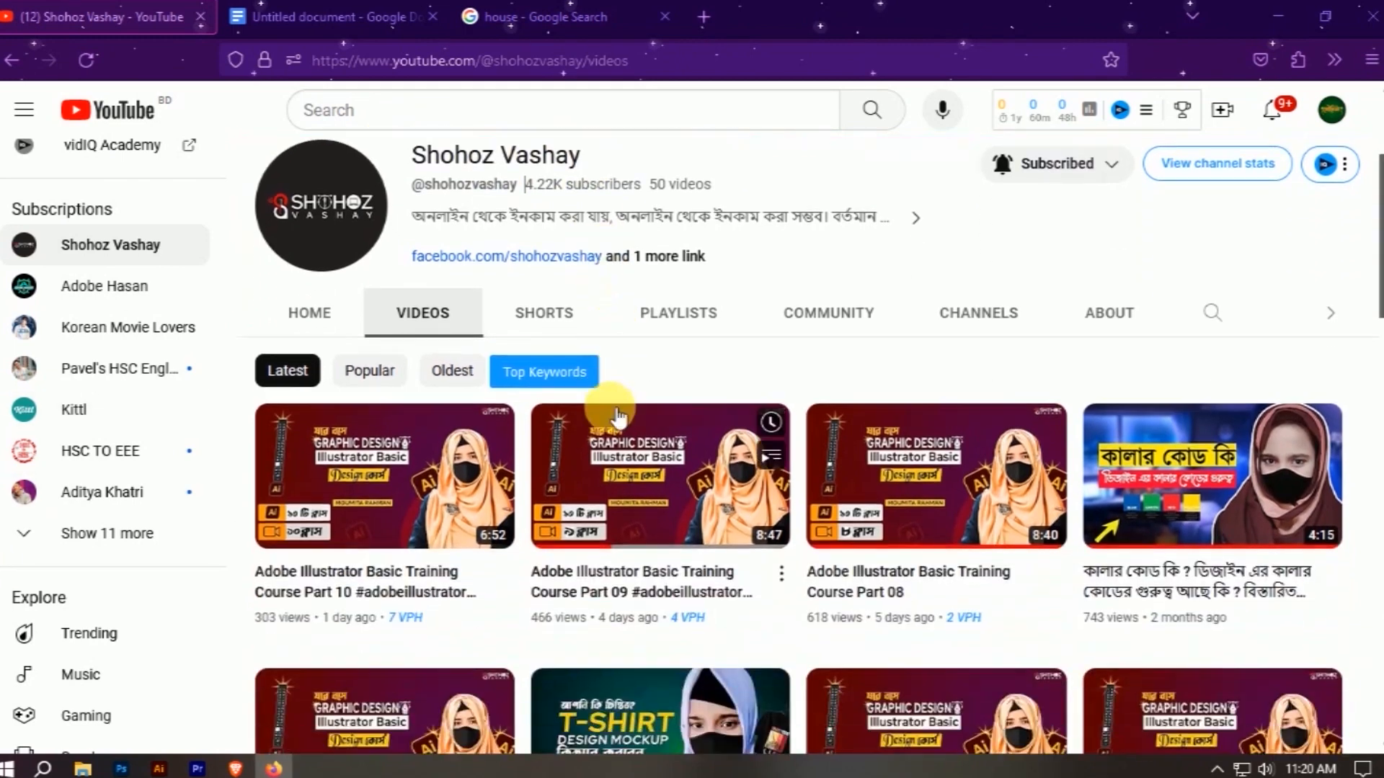
scroll(627, 382, "down", 2)
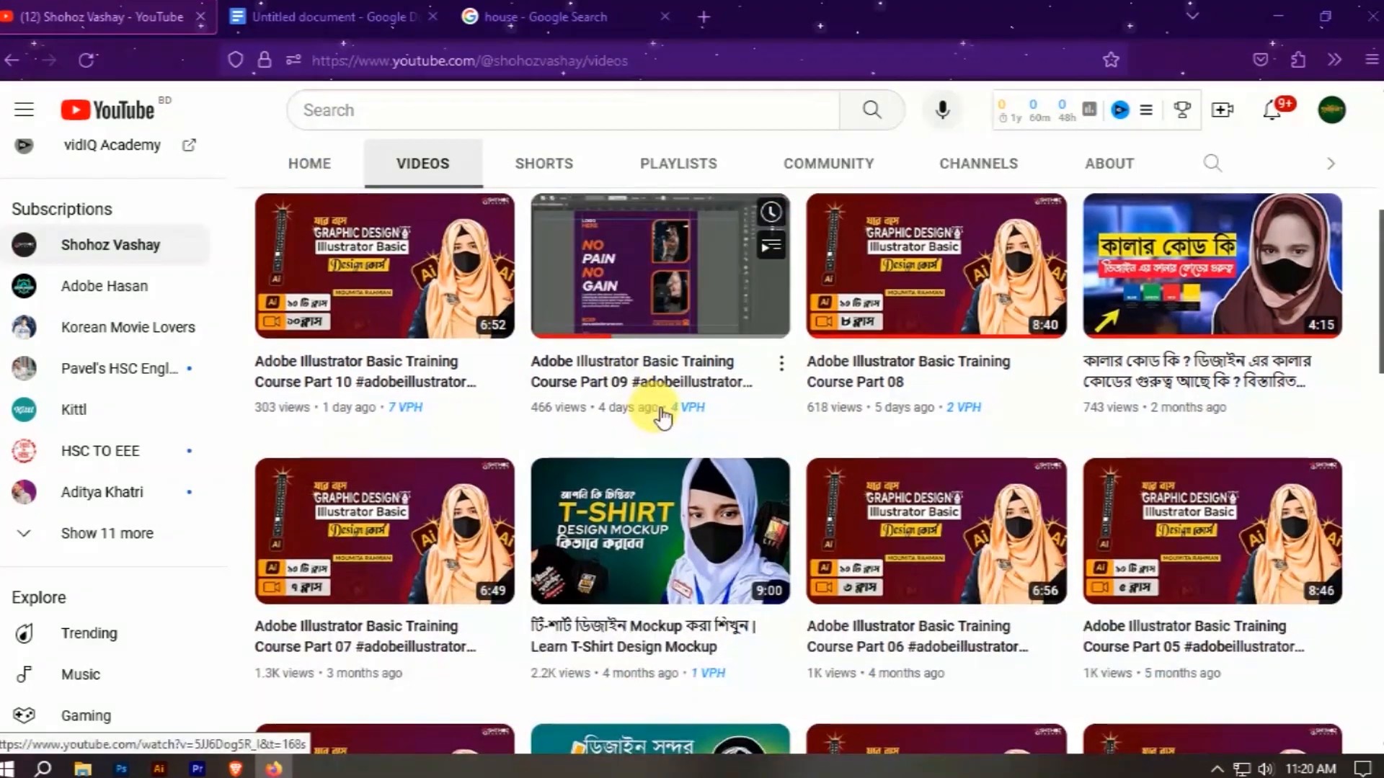
scroll(642, 393, "down", 5)
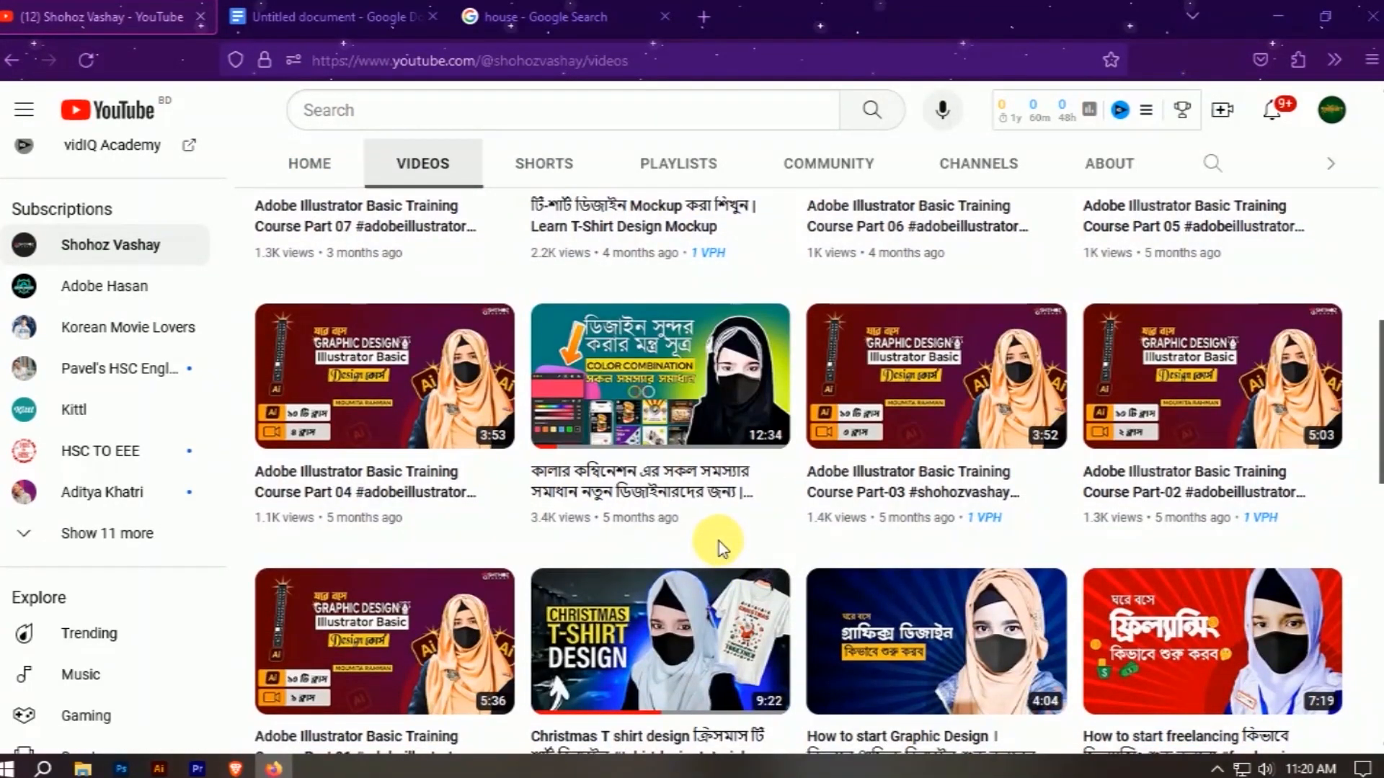
mouse_move(750, 531)
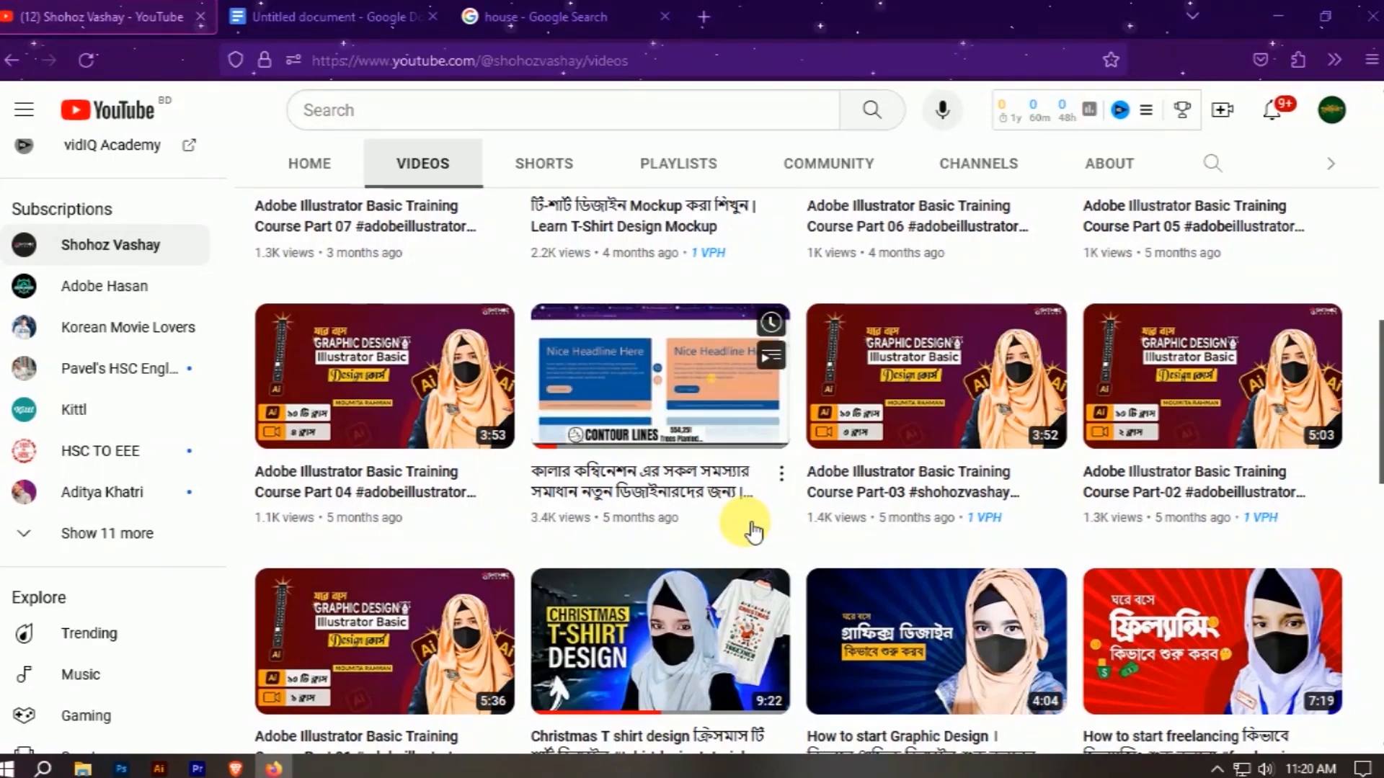
- Highlight "Design Idea" under Class No: 11 in the outline document, and search Google Images for "flyer design"
key("ctrl+Tab")
left_click_drag(581, 450, 730, 432)
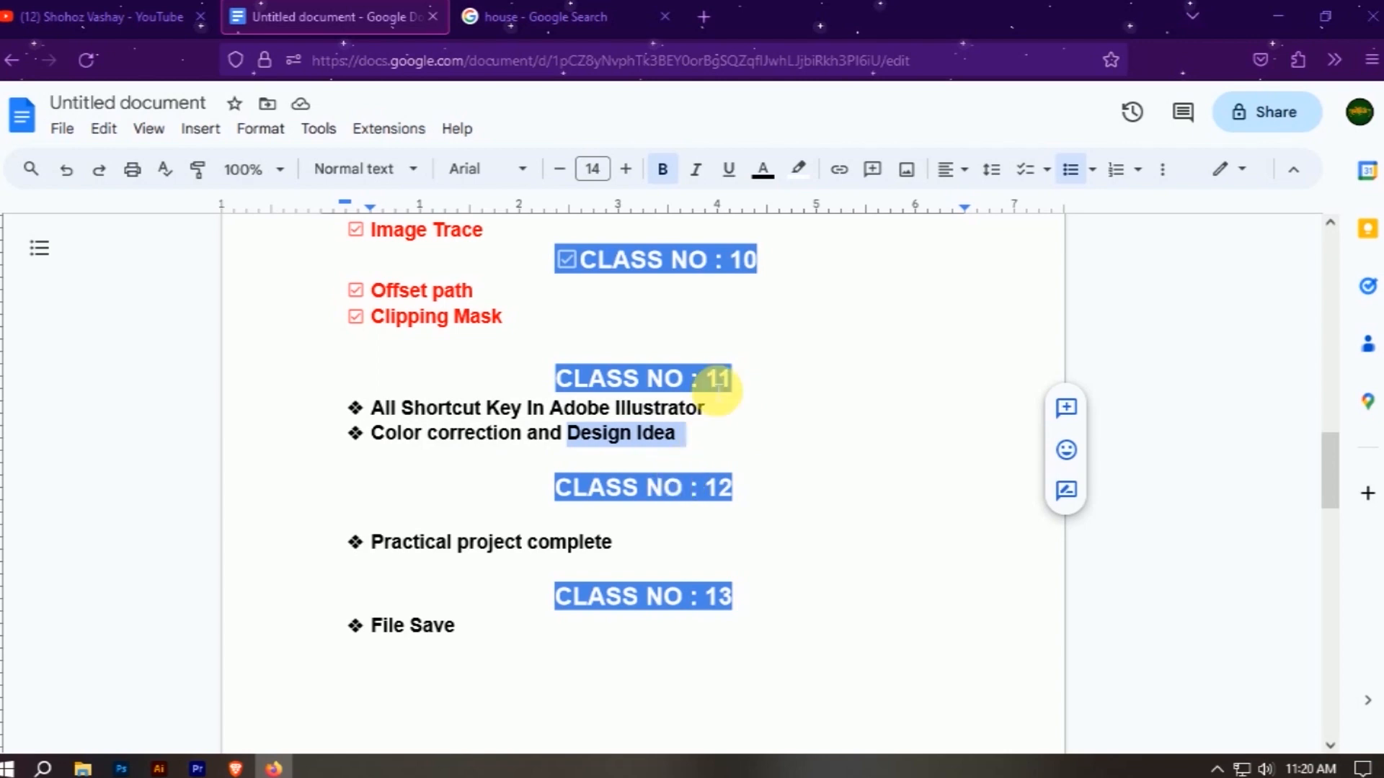
left_click(604, 9)
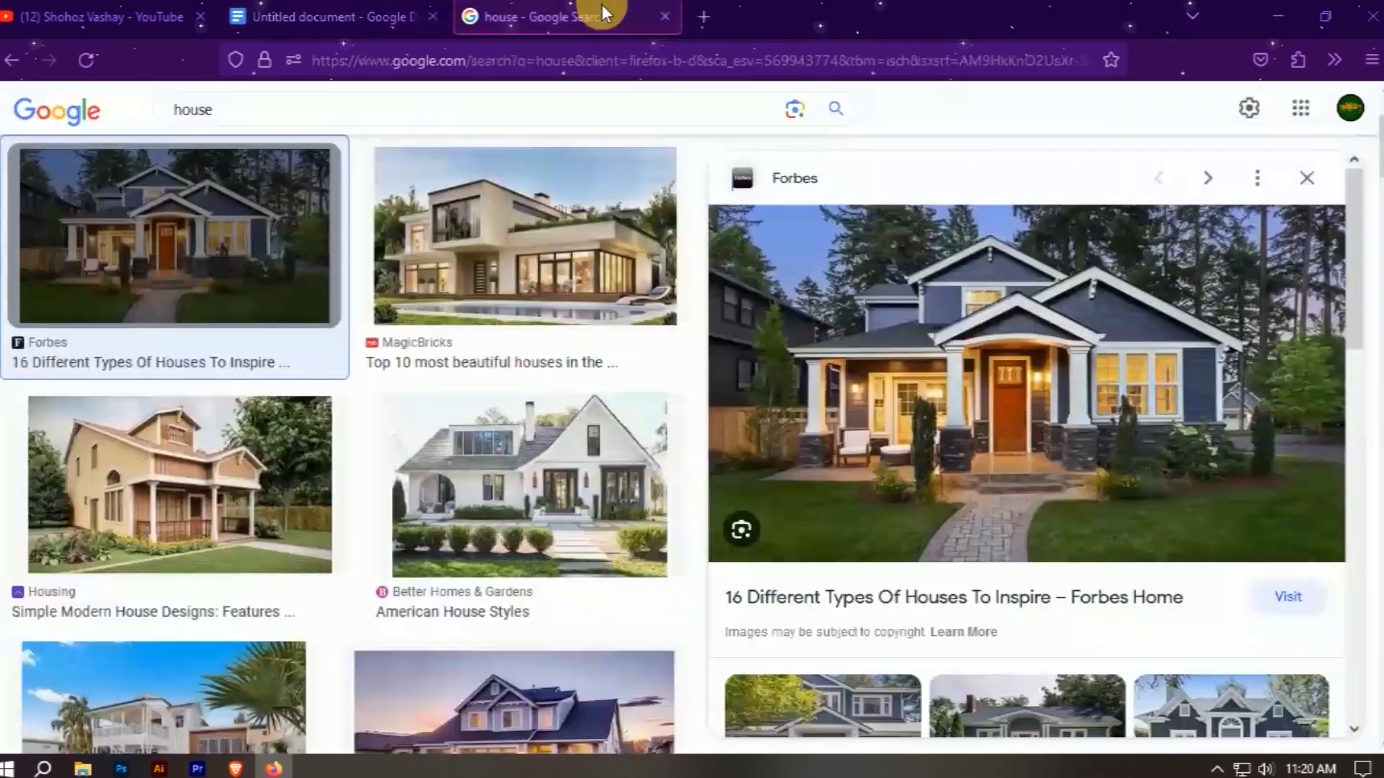
left_click_drag(223, 116, 90, 148)
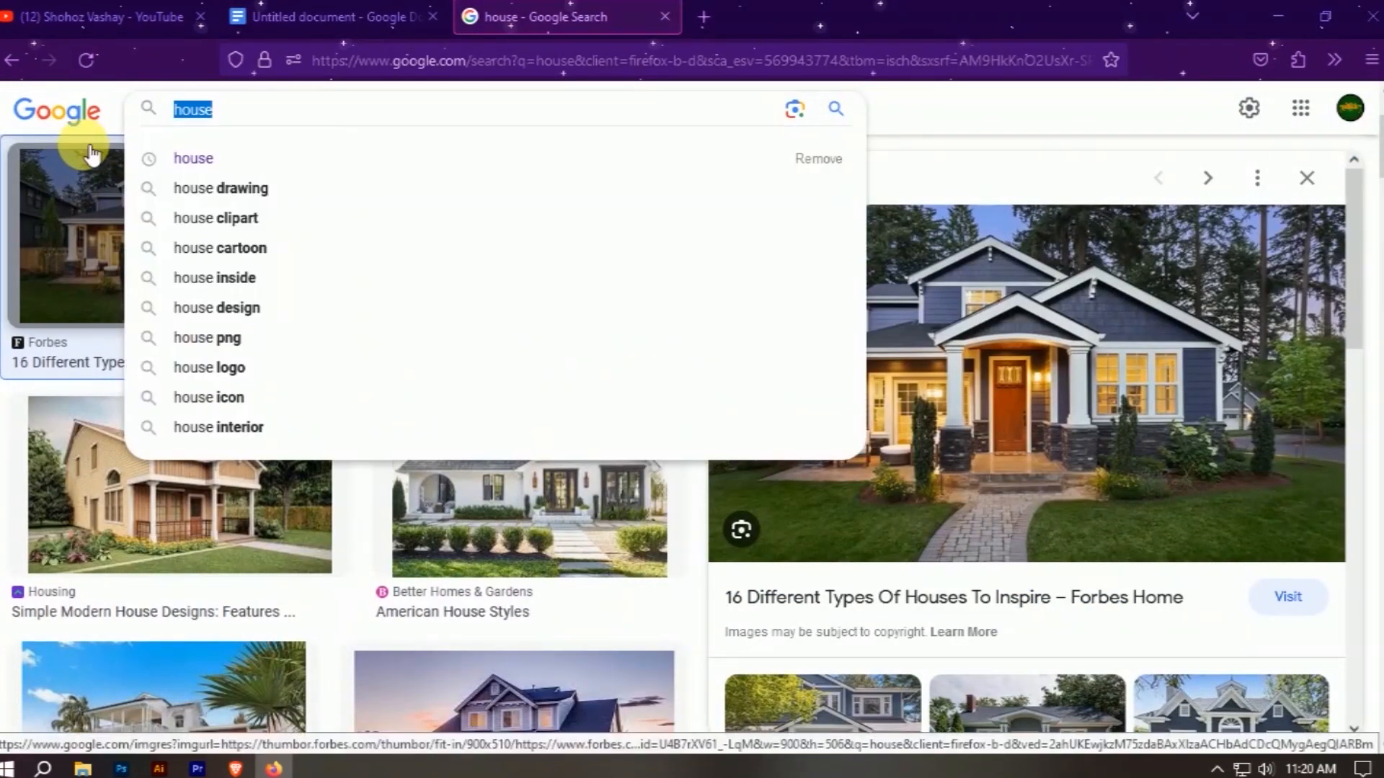
type("flyer")
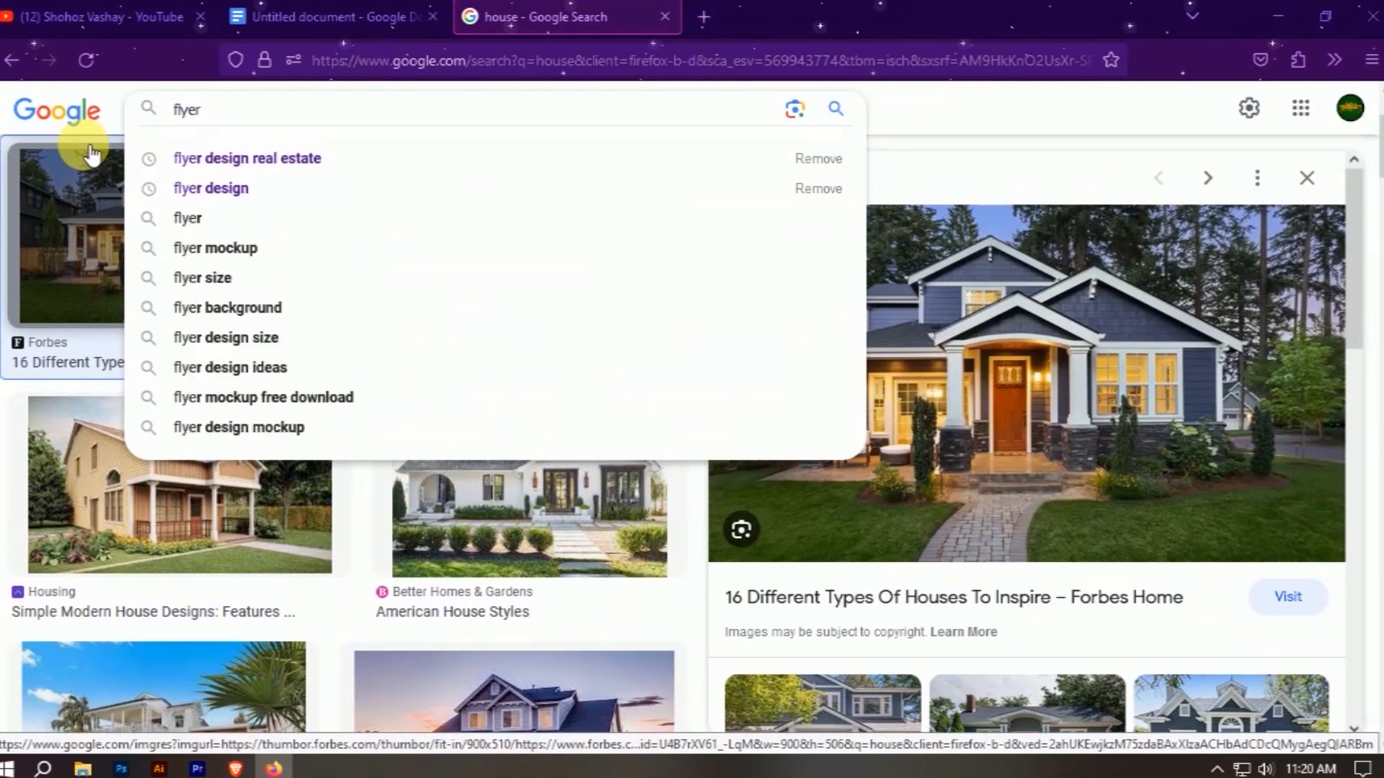
type(" design")
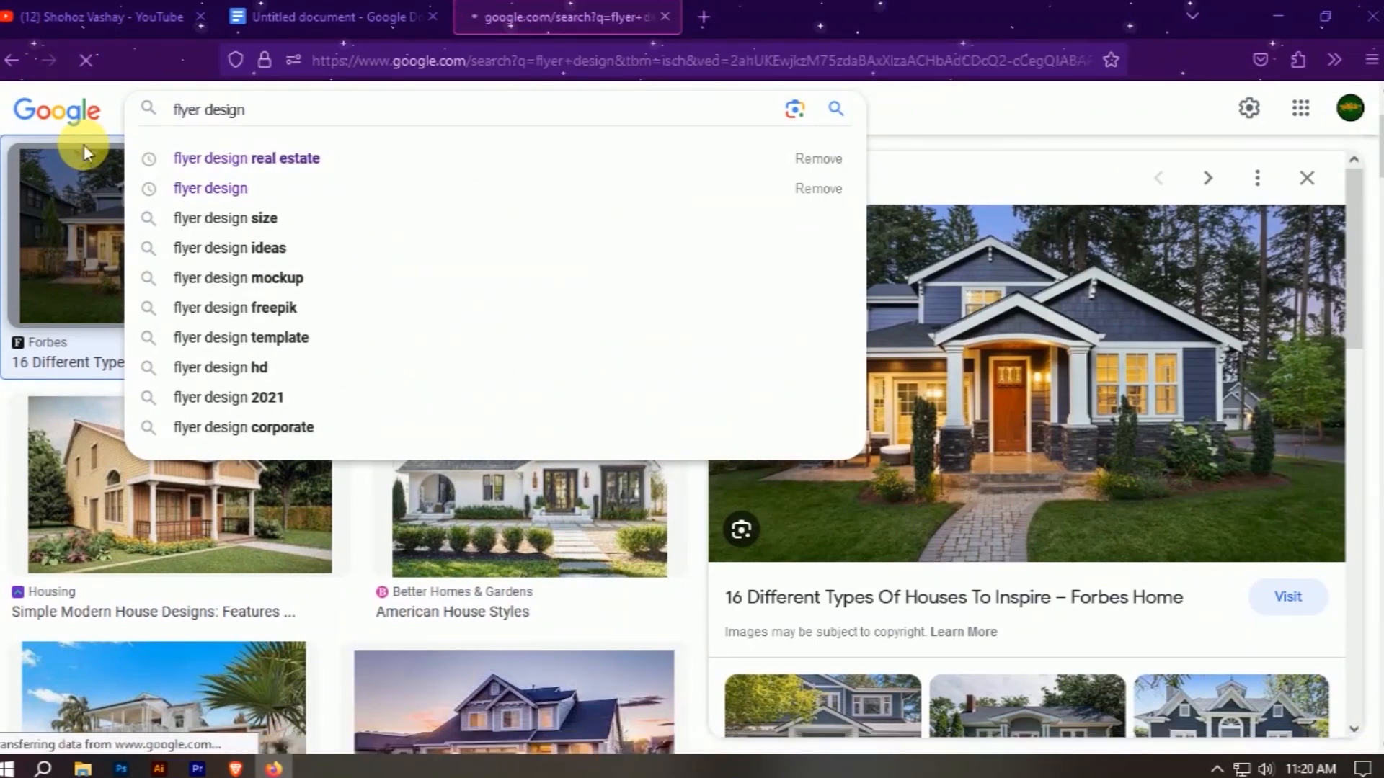
key("Return")
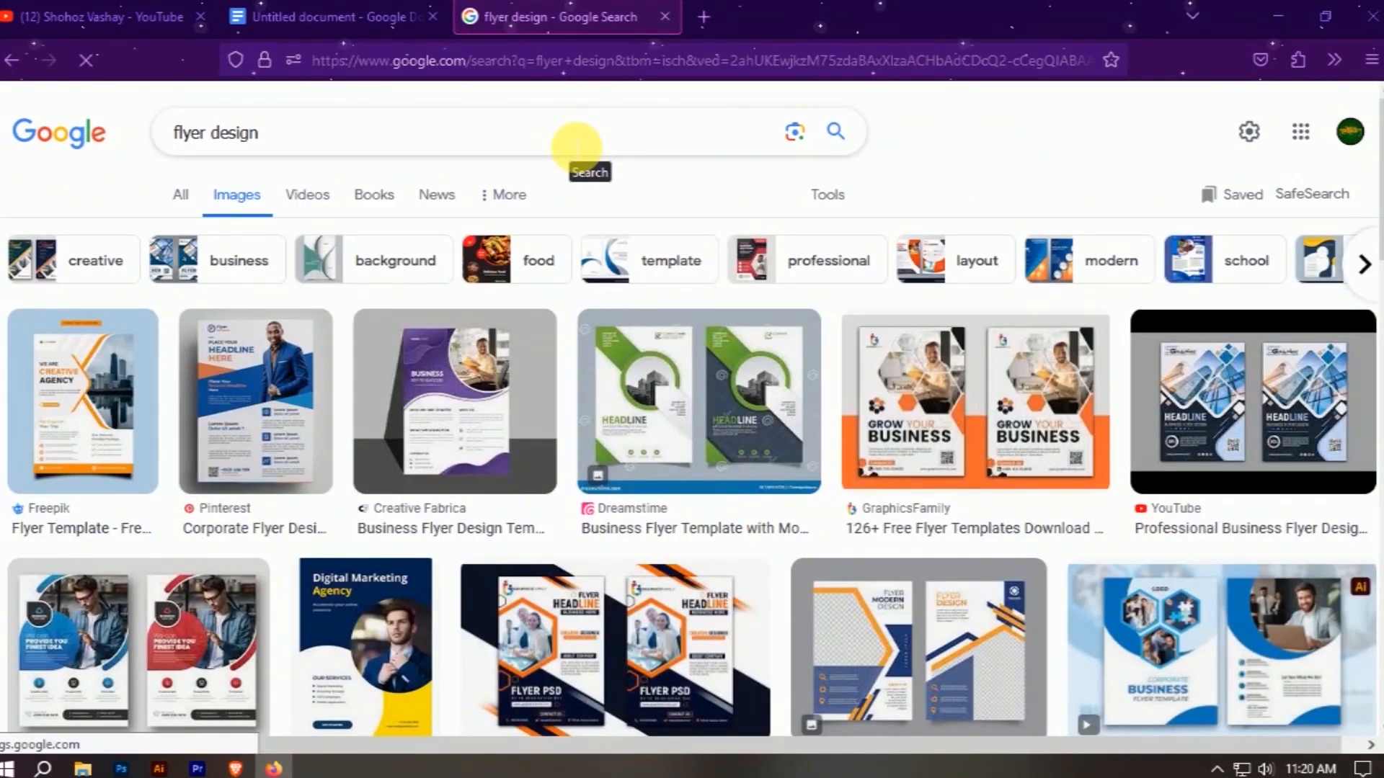
- Narrow the flyer images to business designs, and preview the FiverrBox "Business Flyer Design" result
left_click(216, 263)
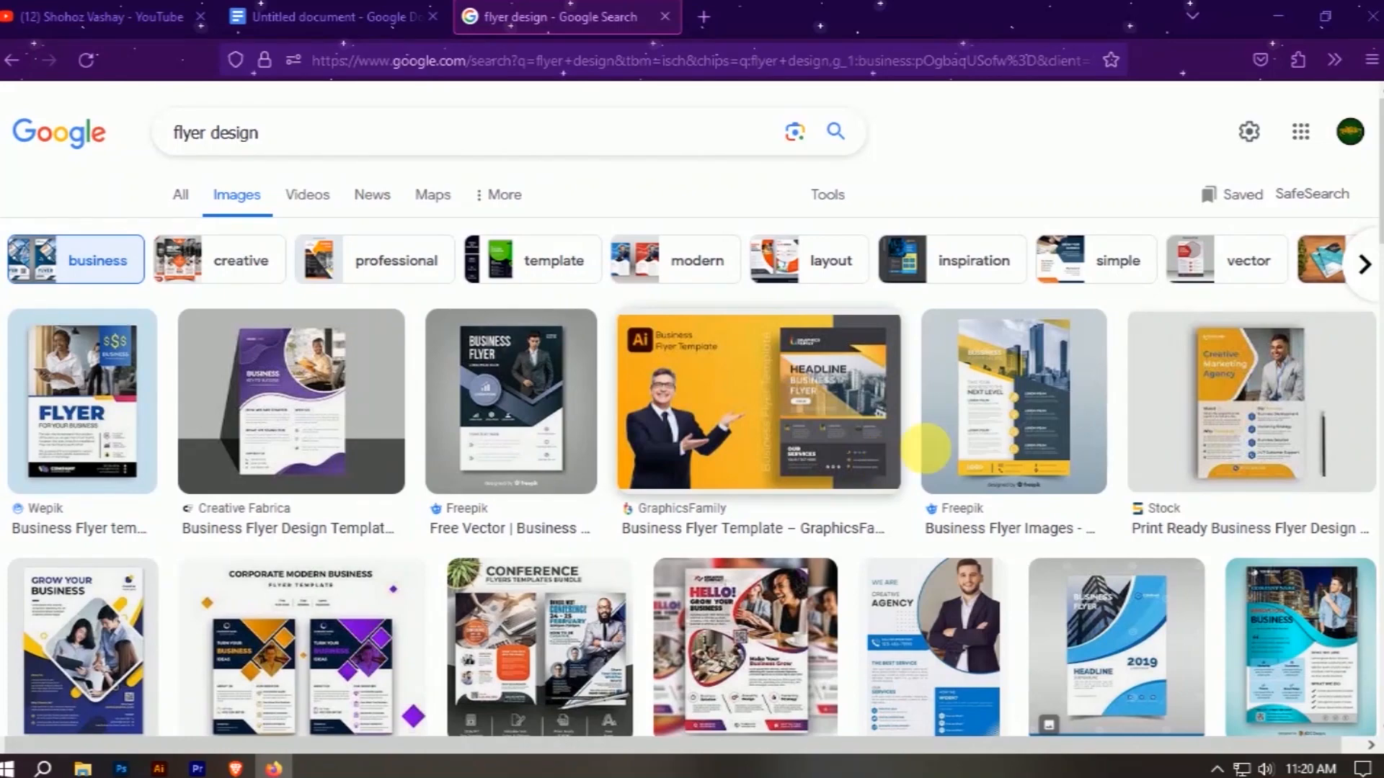
scroll(926, 448, "down", 3)
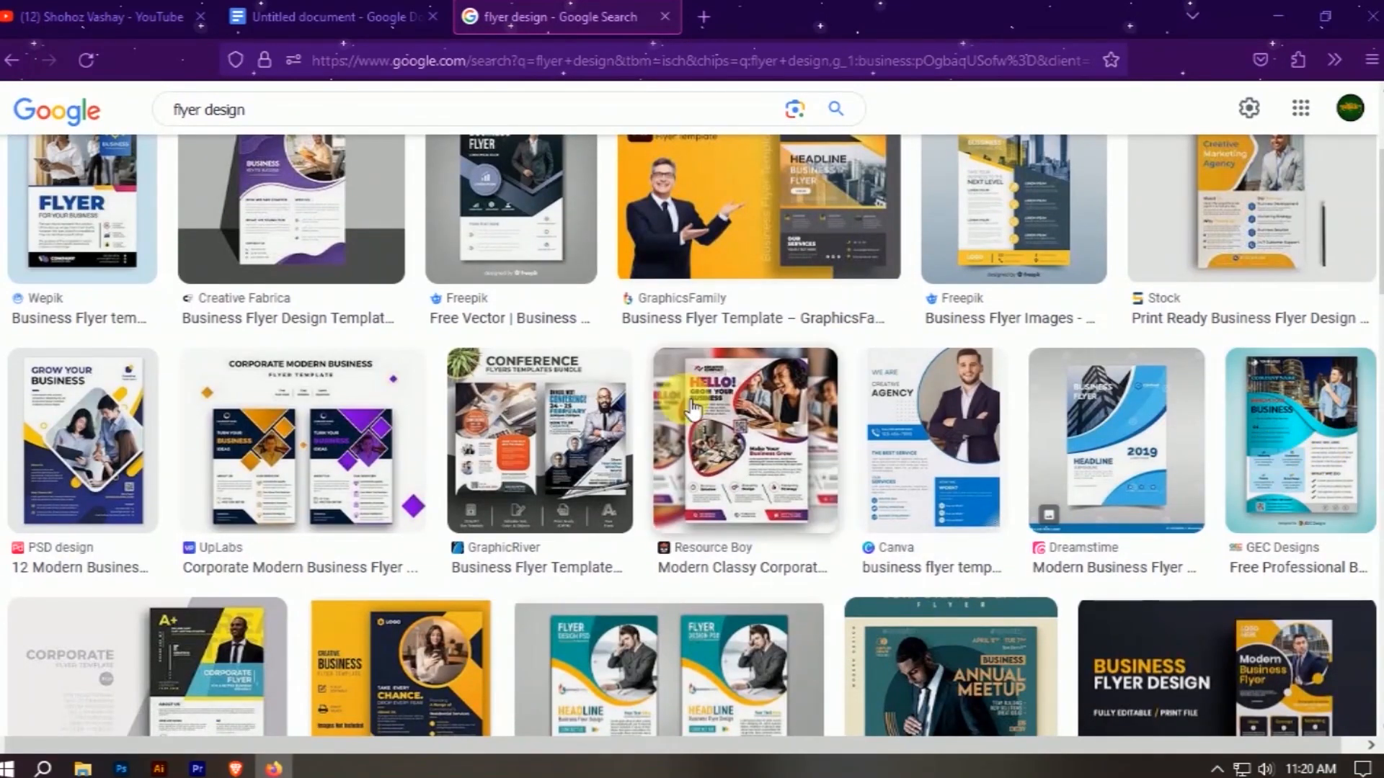
scroll(692, 408, "down", 2)
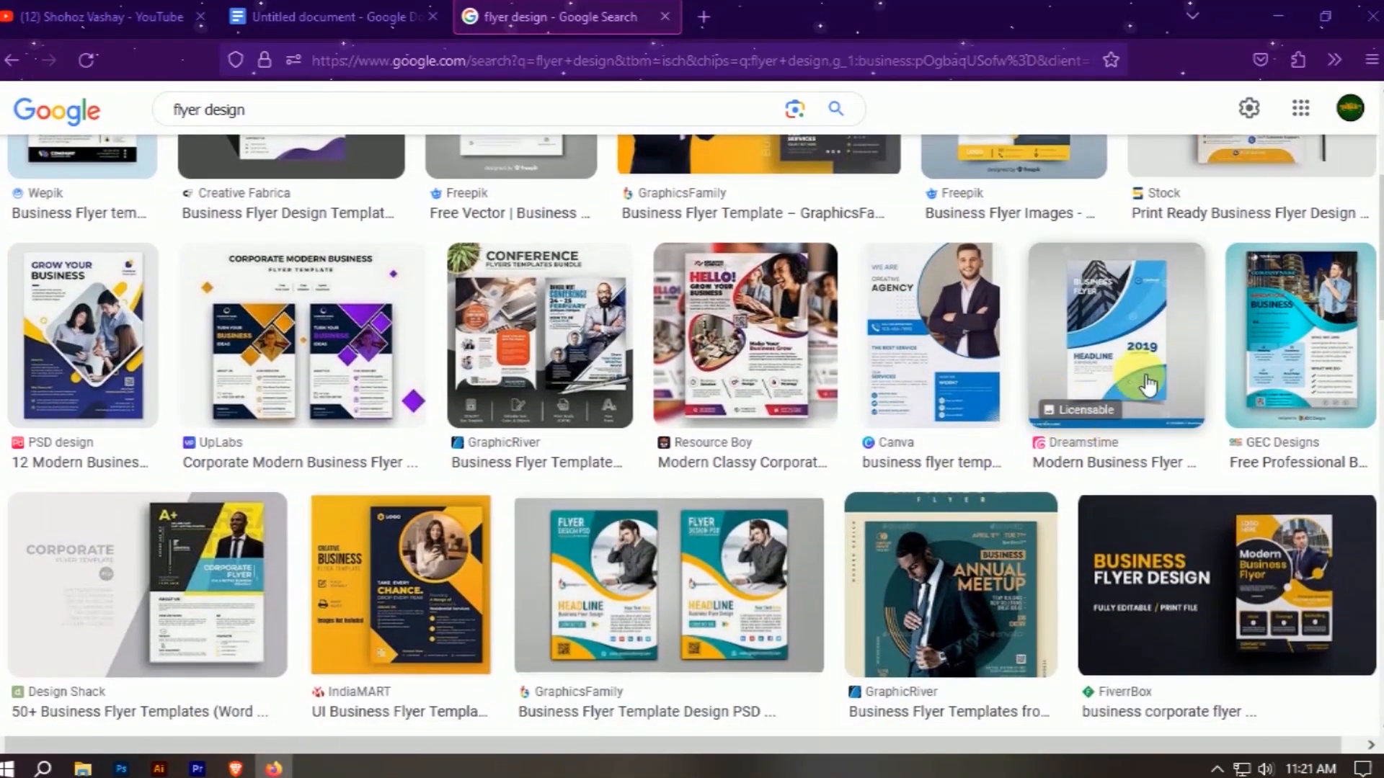
scroll(1327, 433, "down", 3)
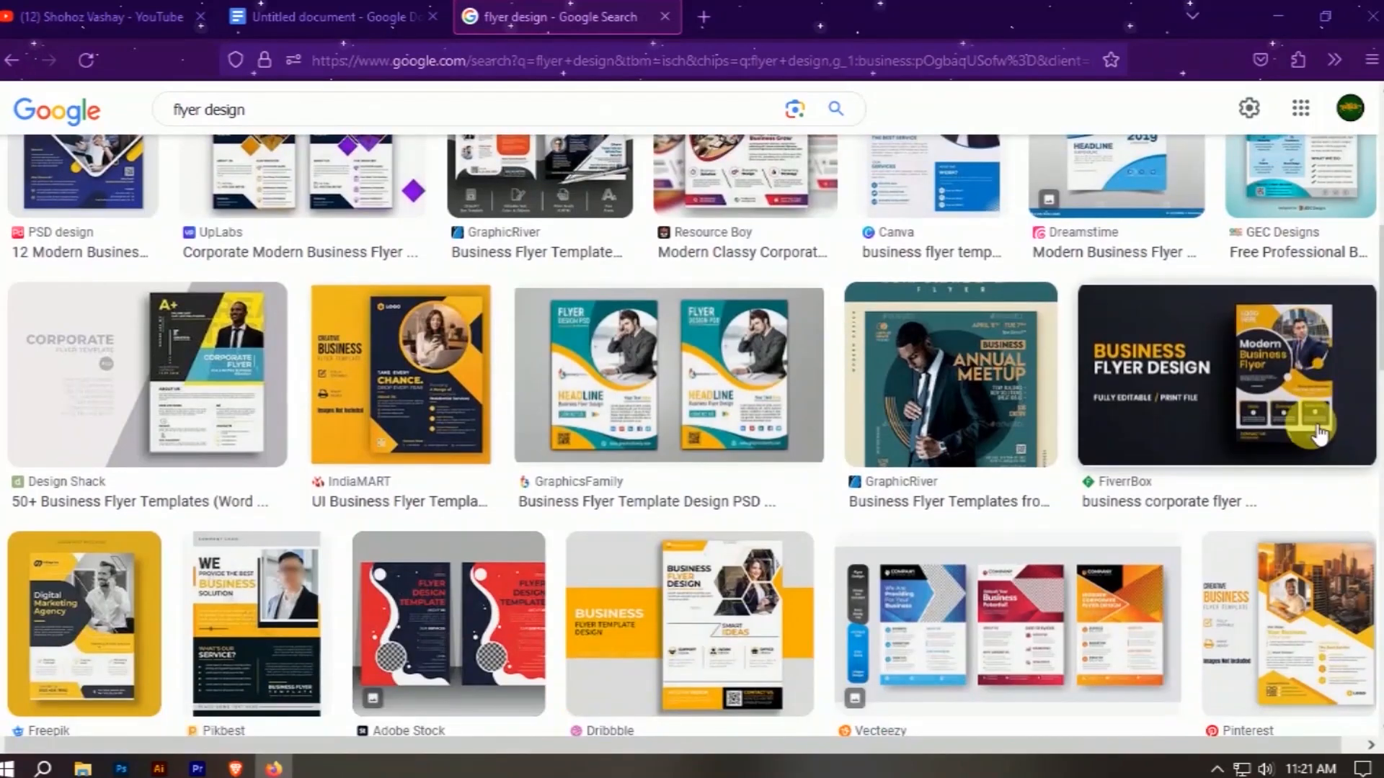
left_click(1318, 435)
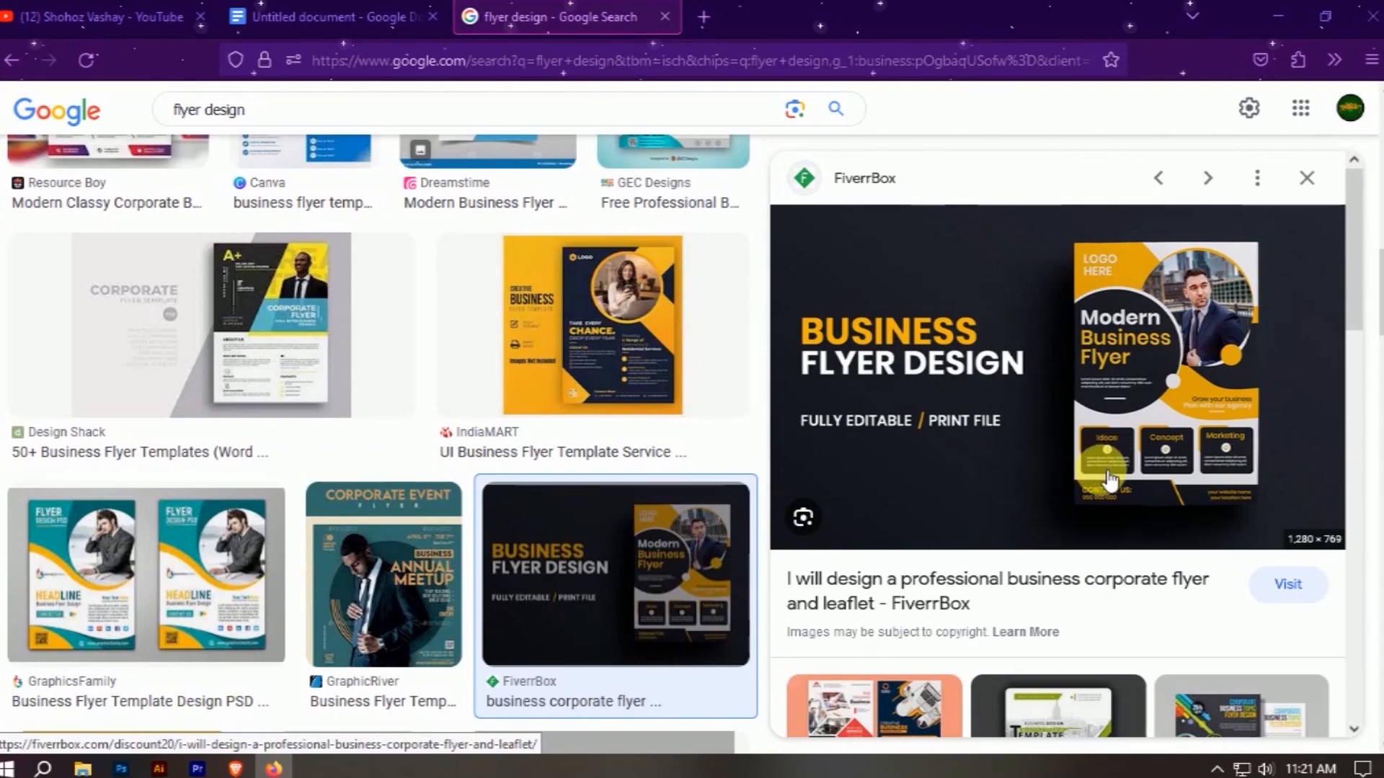
- Browse the related images and preview the blue "12 Modern Business Flyer Templates" design from Seward Johnson Atelier
scroll(1103, 472, "down", 4)
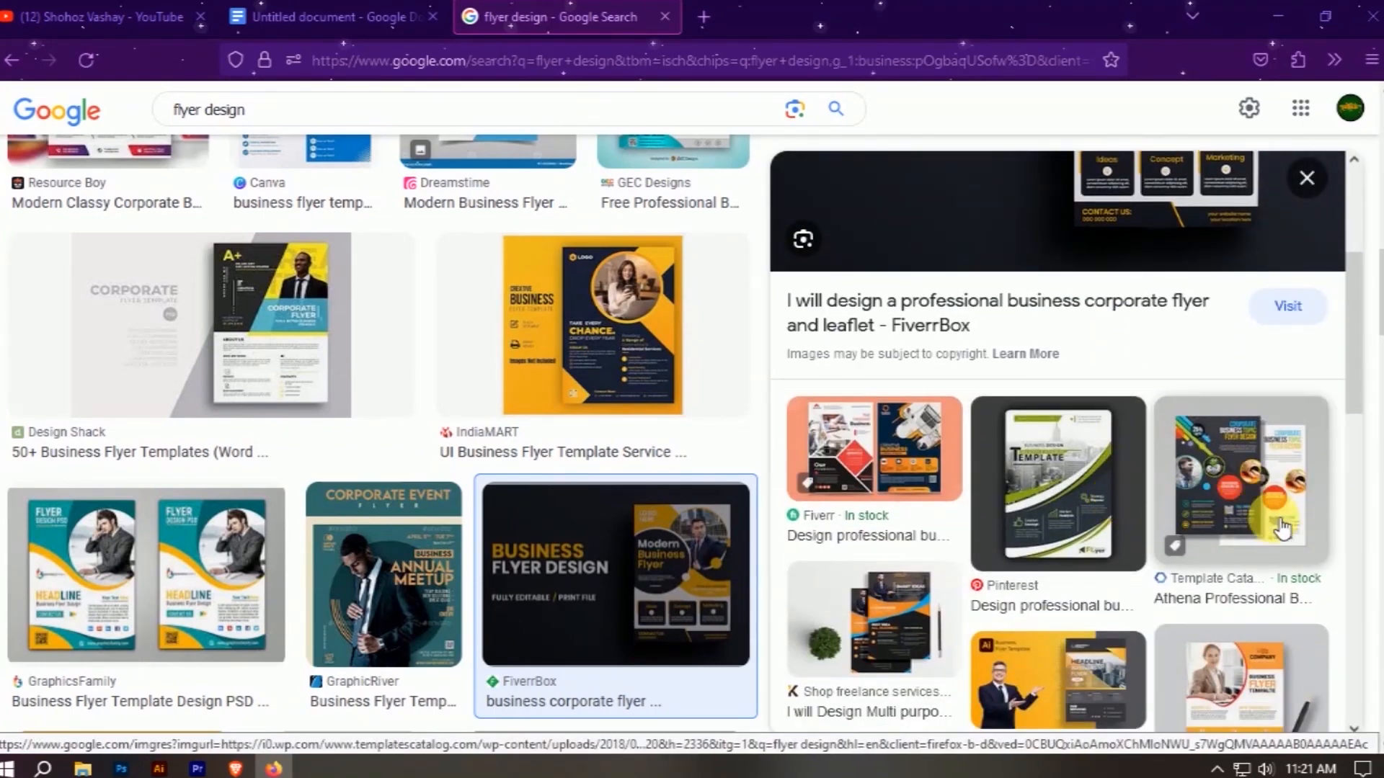
scroll(1246, 480, "down", 5)
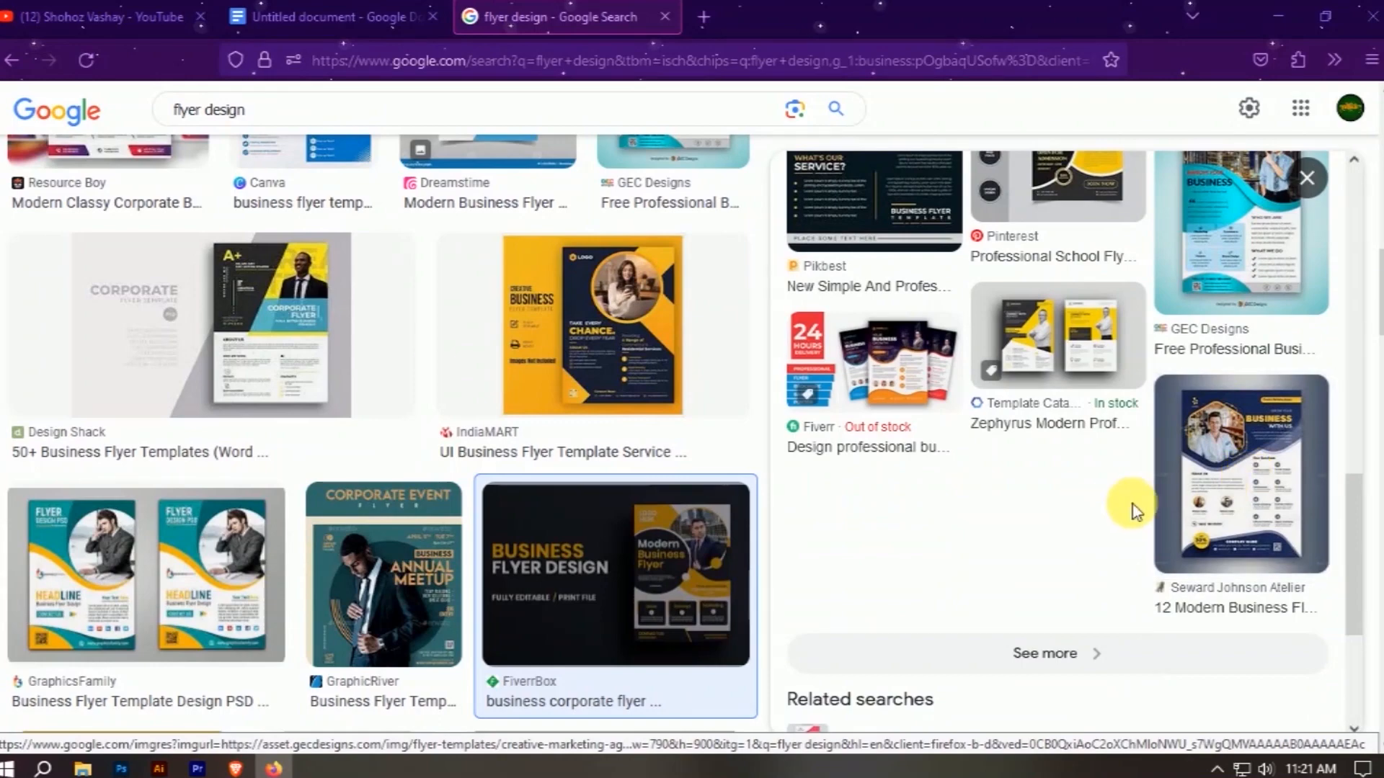
left_click(1247, 484)
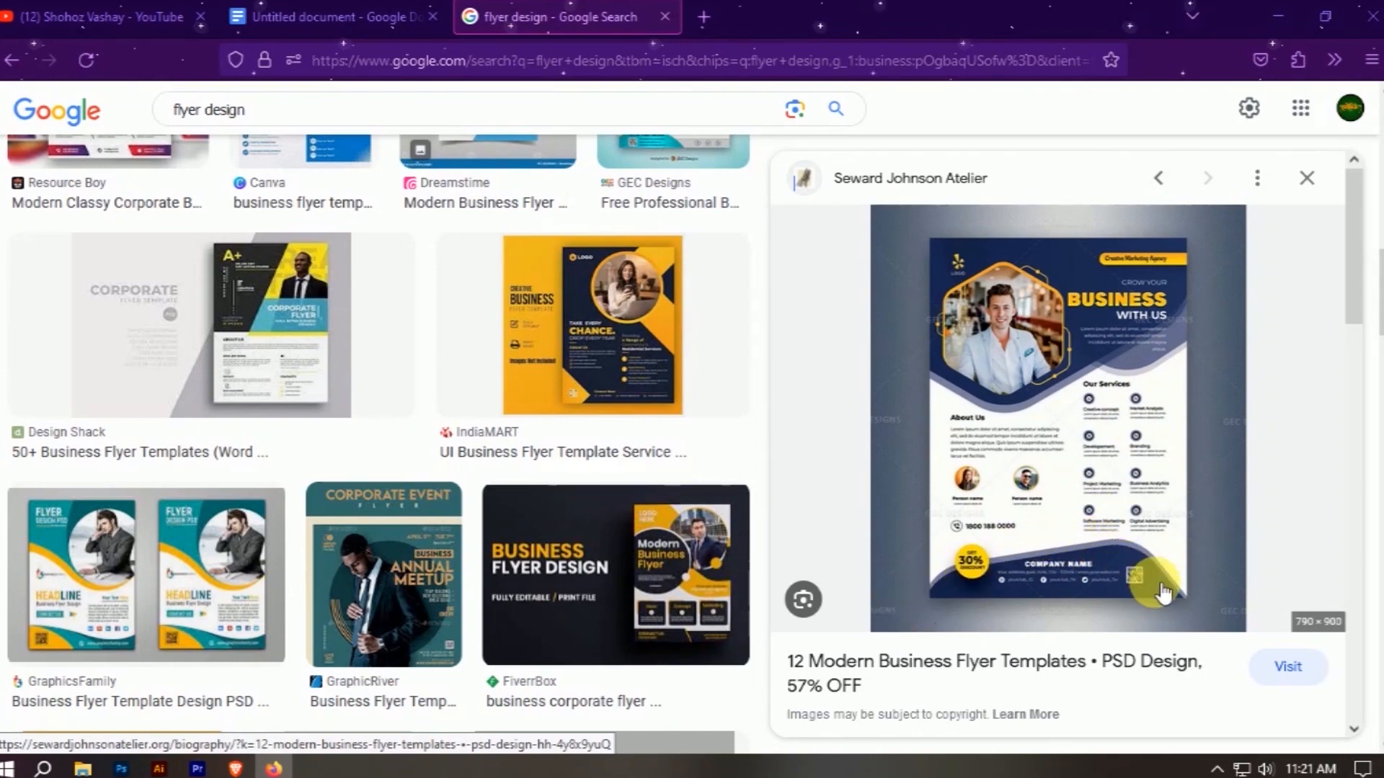
- Look through more related flyers and preview Vecteezy's orange and black "Corporate And Creative Flyer Design Template"
scroll(1102, 537, "down", 5)
scroll(1165, 502, "down", 10)
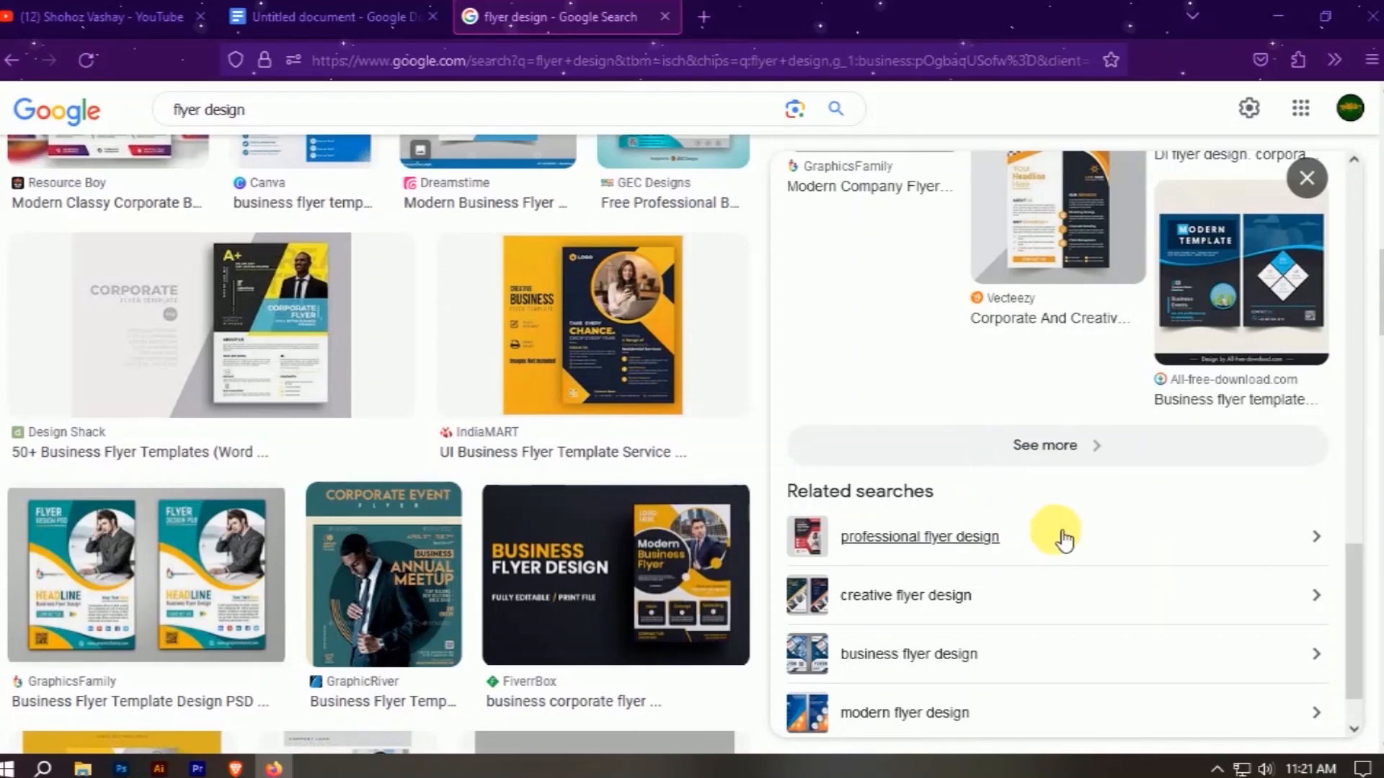
scroll(1050, 526, "up", 5)
left_click(1056, 498)
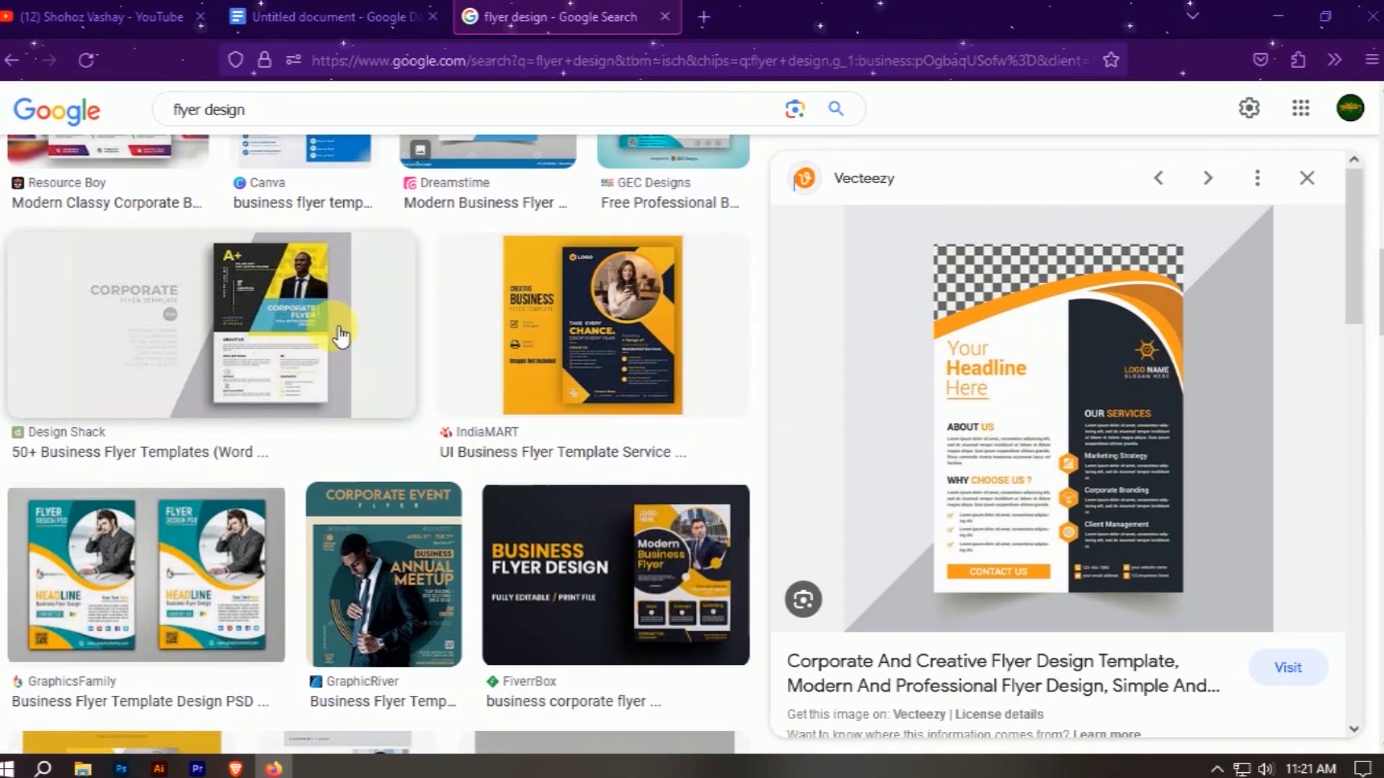
- Return to the first search results and examine Freepik's dark "Business flyer template with photo" design
scroll(548, 396, "up", 6)
scroll(576, 380, "up", 2)
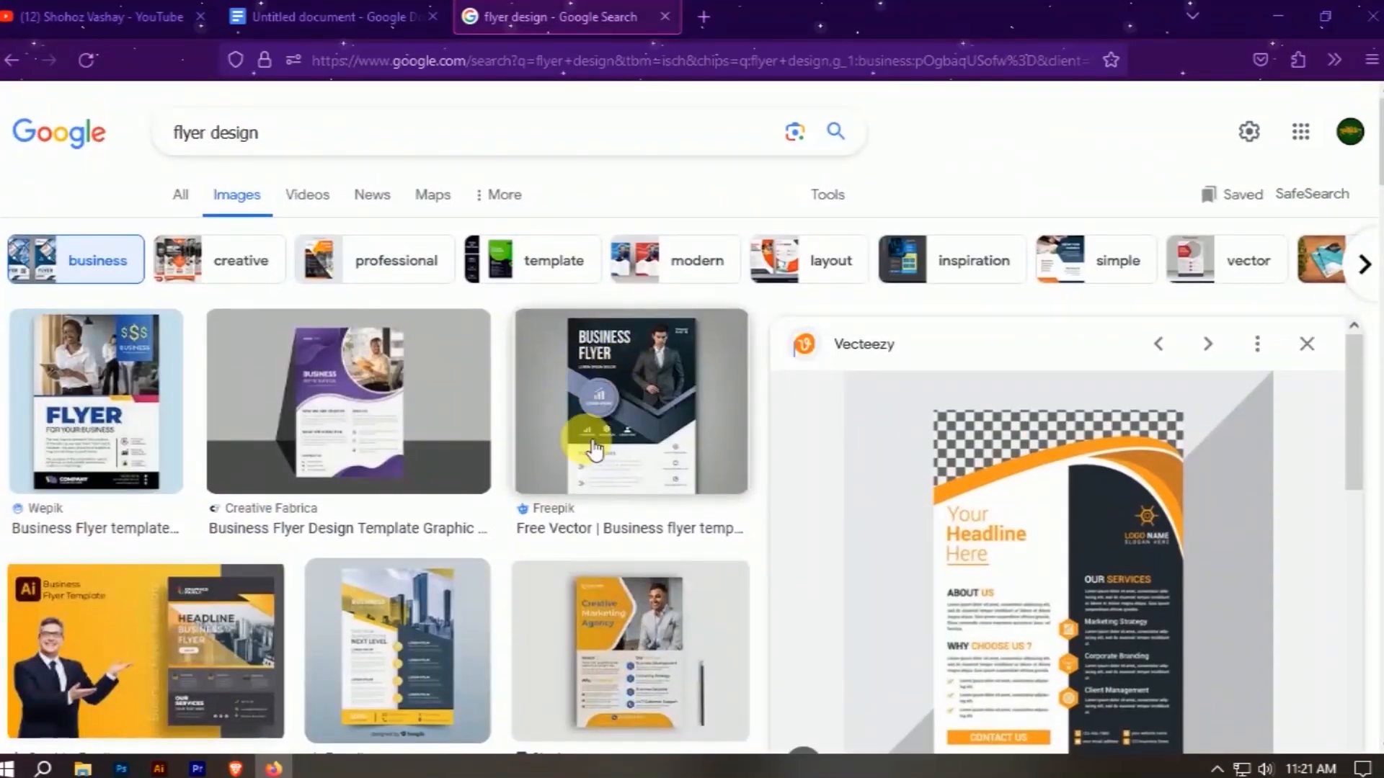
left_click(591, 447)
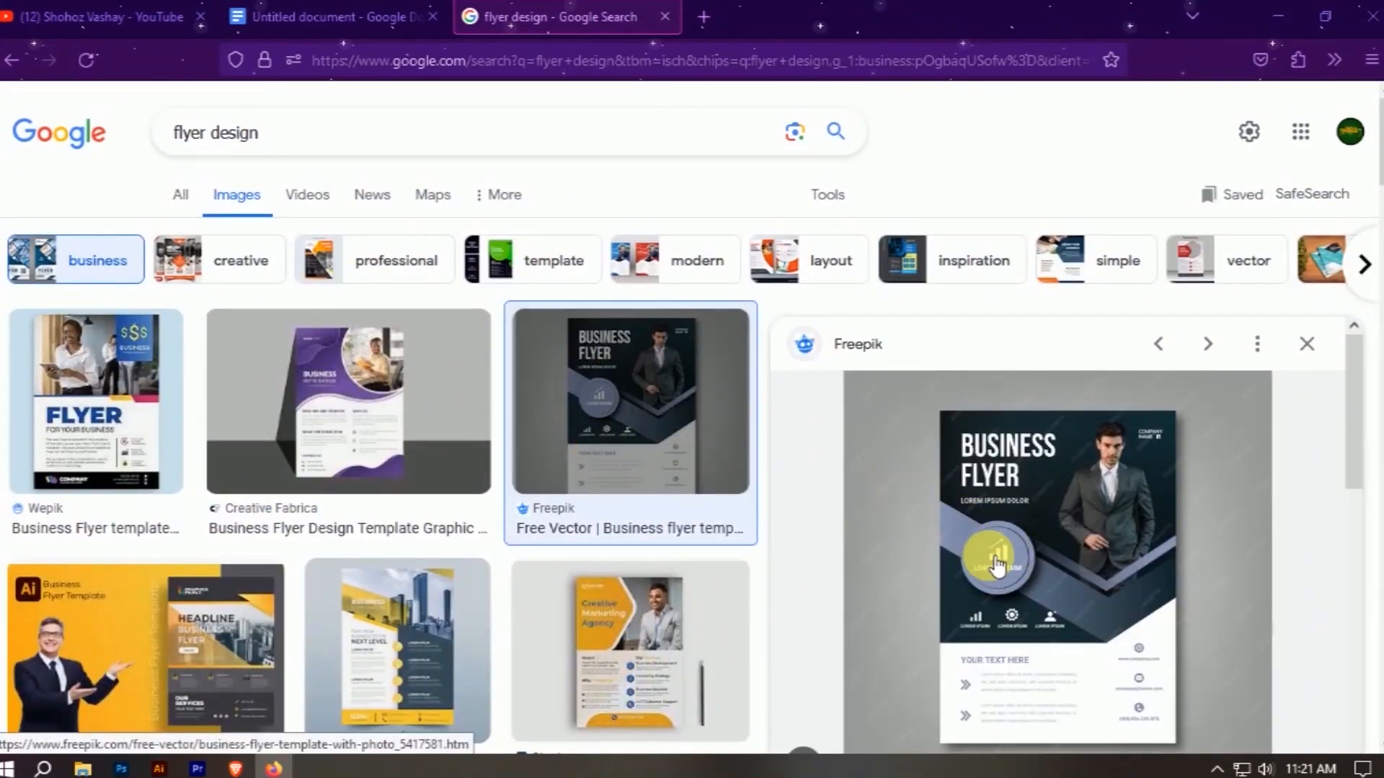
scroll(1013, 537, "down", 1)
scroll(1045, 534, "down", 1)
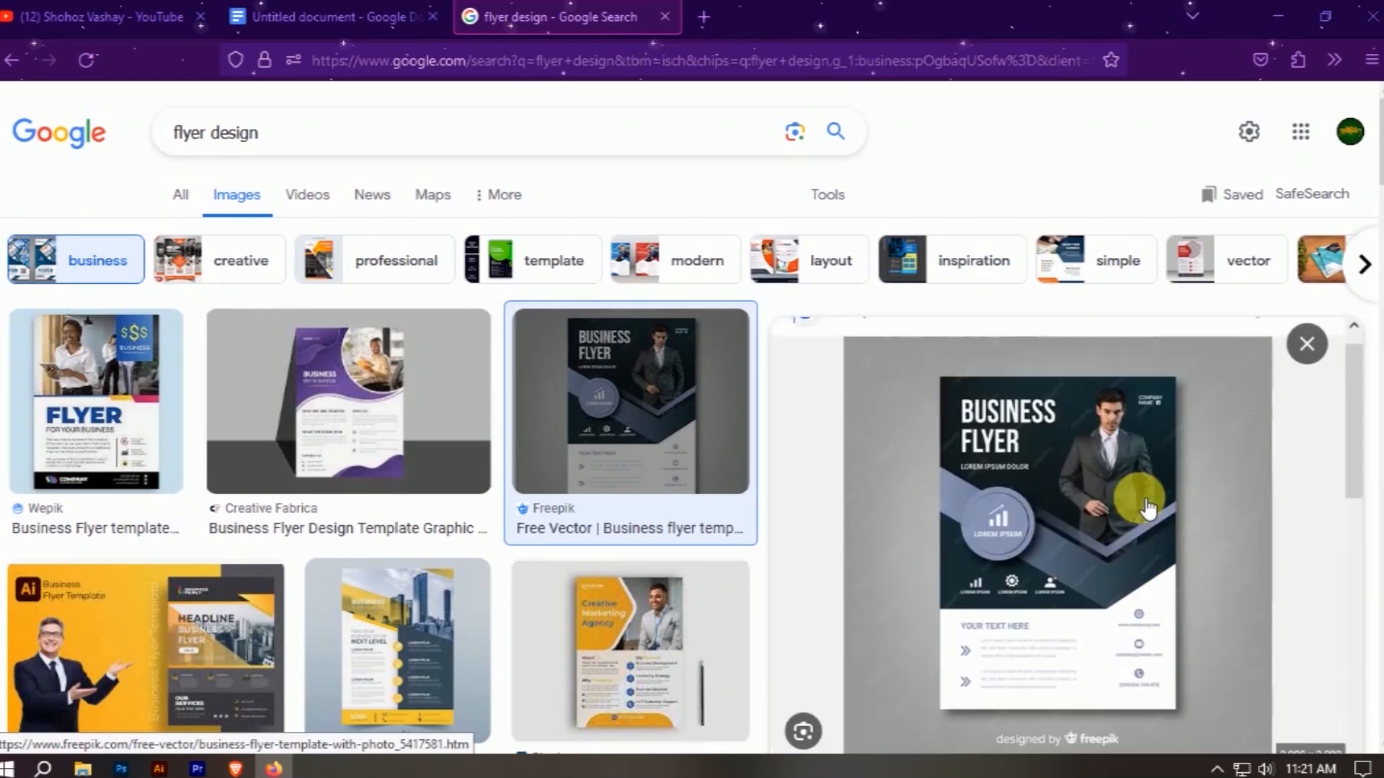
scroll(1143, 497, "up", 2)
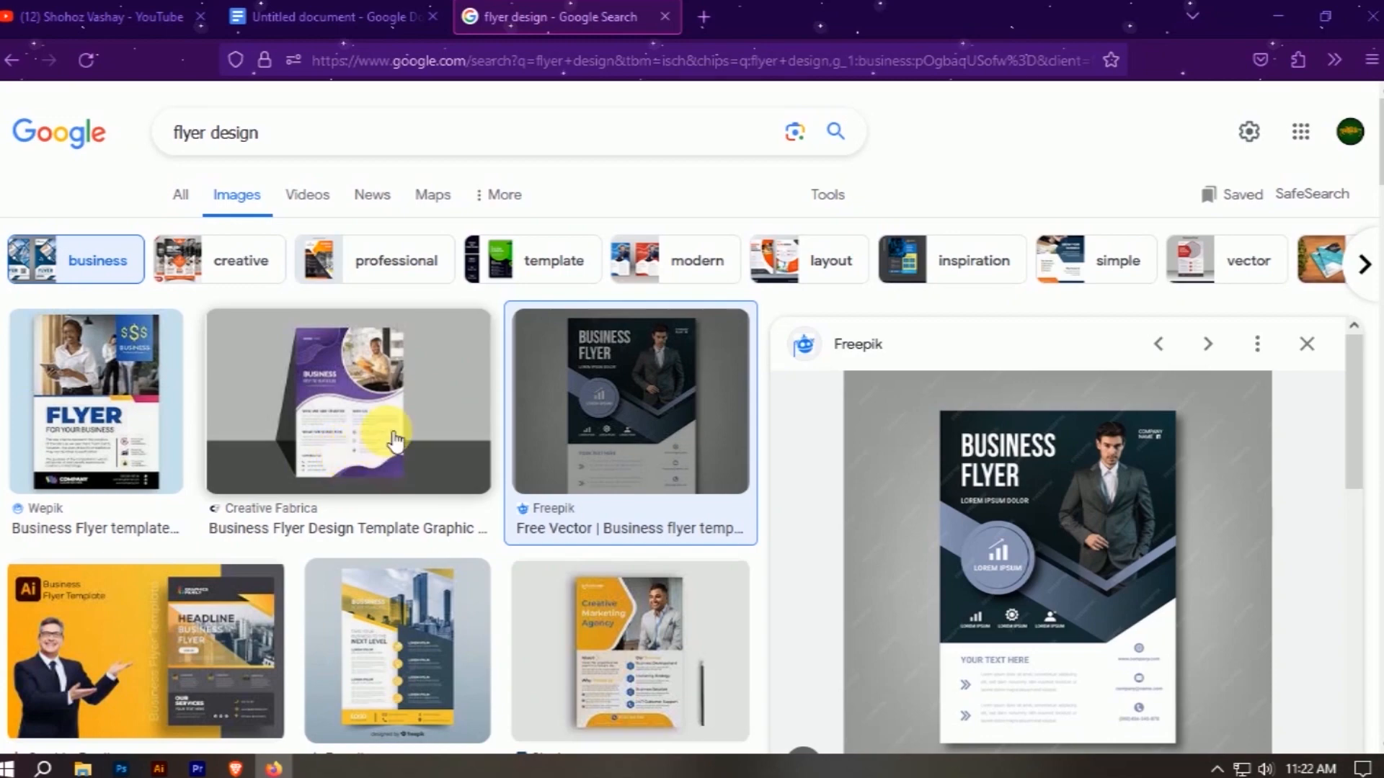
- Look through the remaining business flyer results and preview the FiverrBox "Business Flyer Design" image again
scroll(436, 483, "down", 4)
scroll(436, 482, "down", 4)
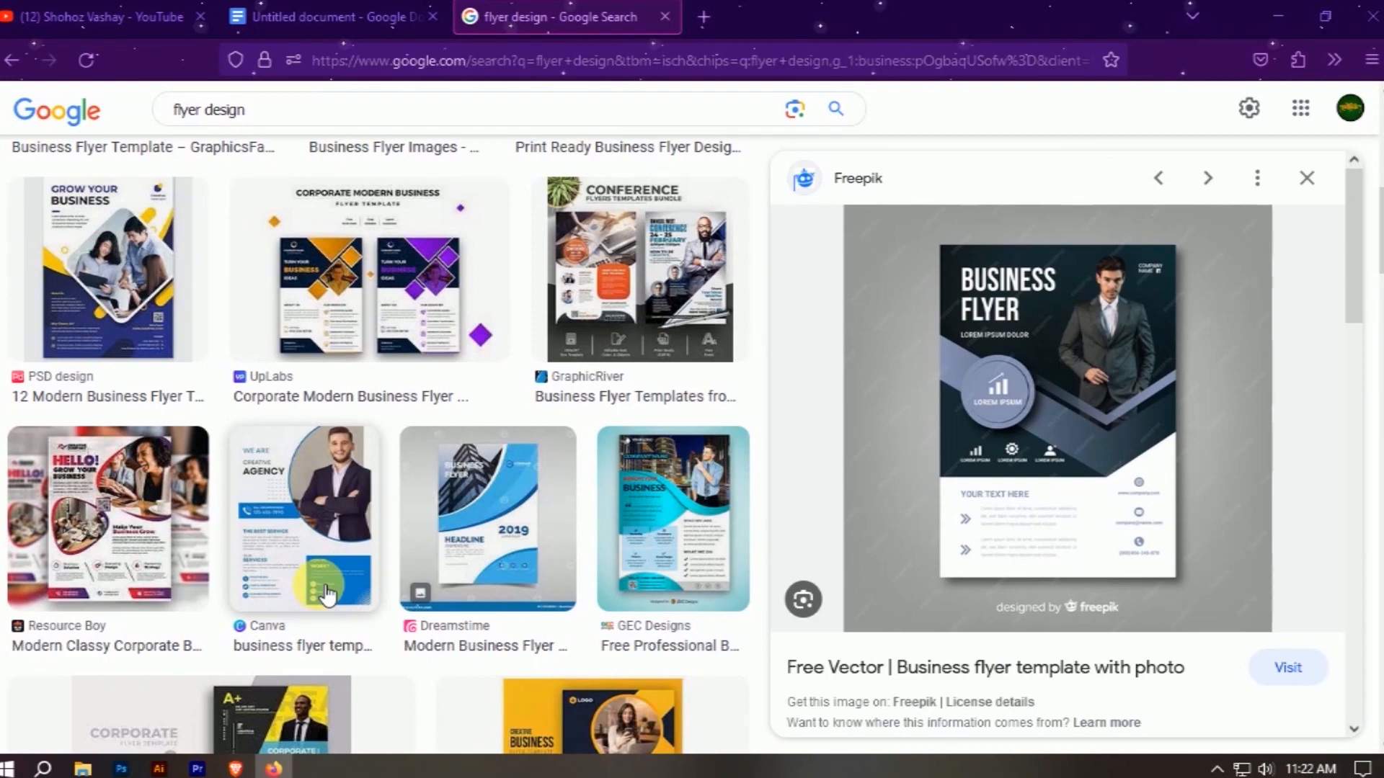
scroll(331, 510, "down", 8)
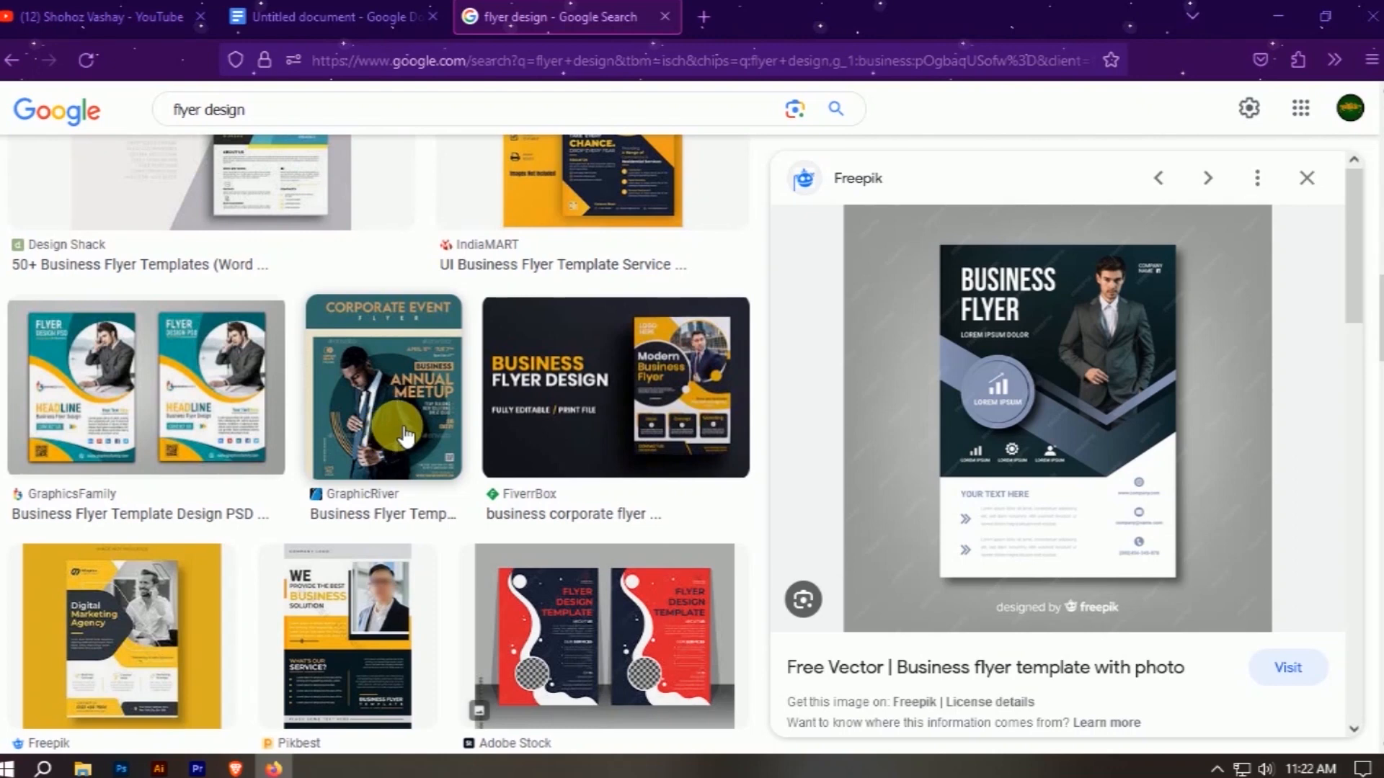
left_click(573, 401)
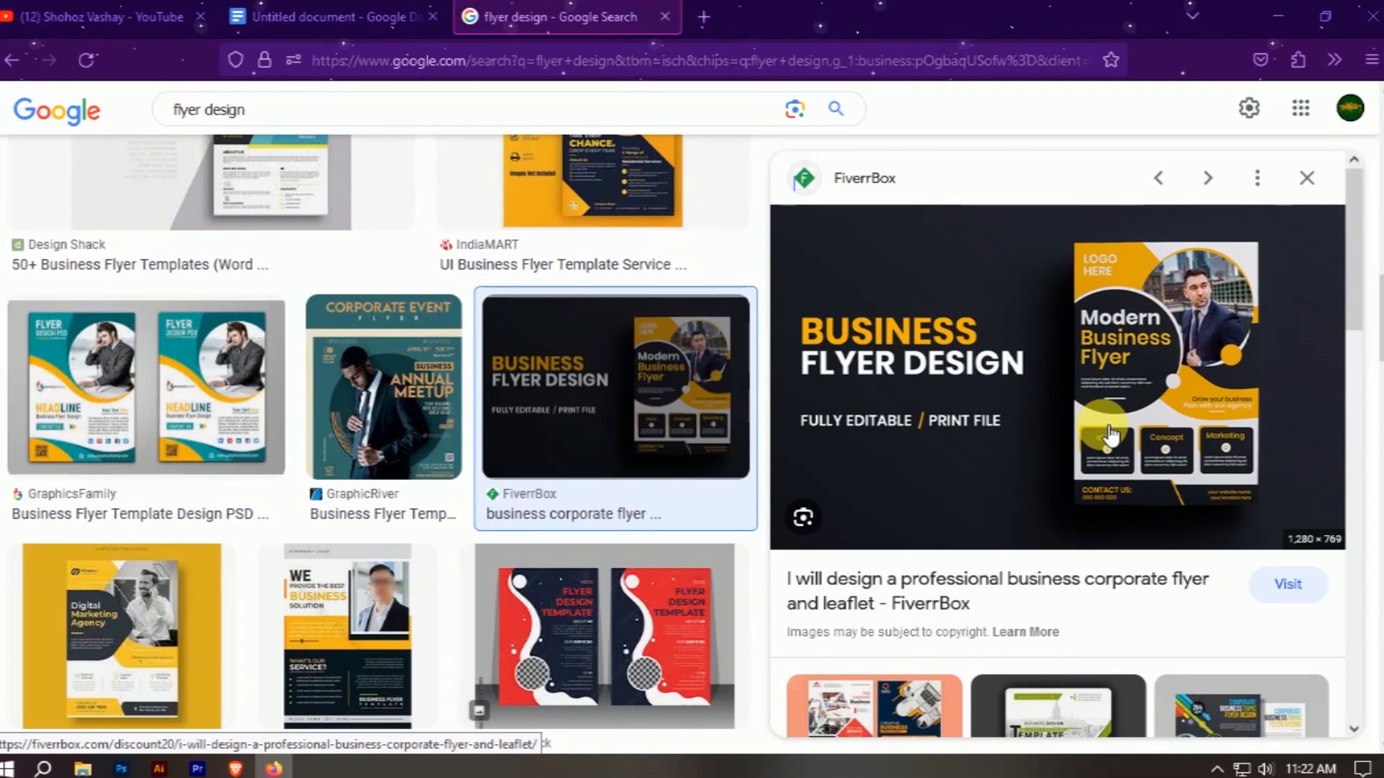
- Compare the colours and layouts of the related flyers and further results with the FiverrBox flyer
scroll(1134, 488, "down", 3)
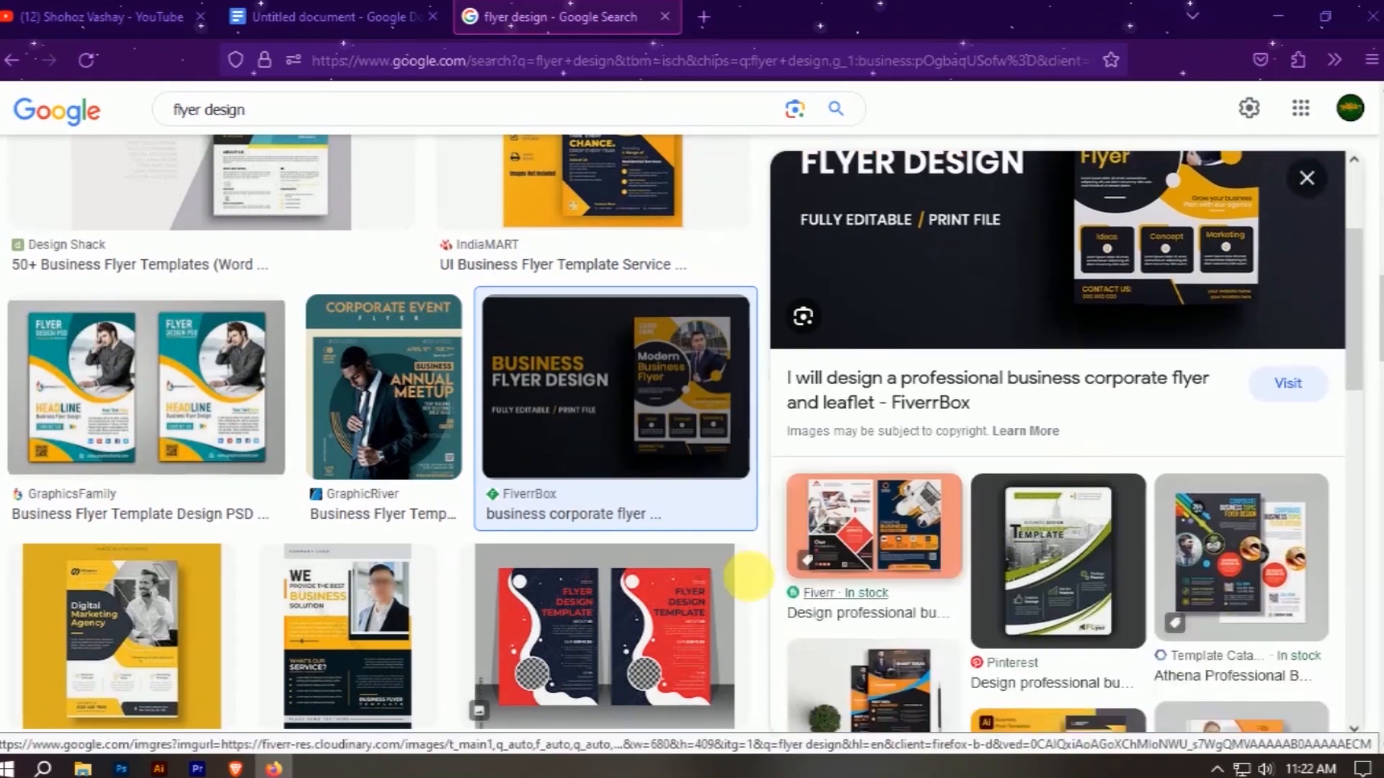
scroll(602, 496, "down", 3)
scroll(602, 496, "down", 3)
scroll(1110, 461, "up", 3)
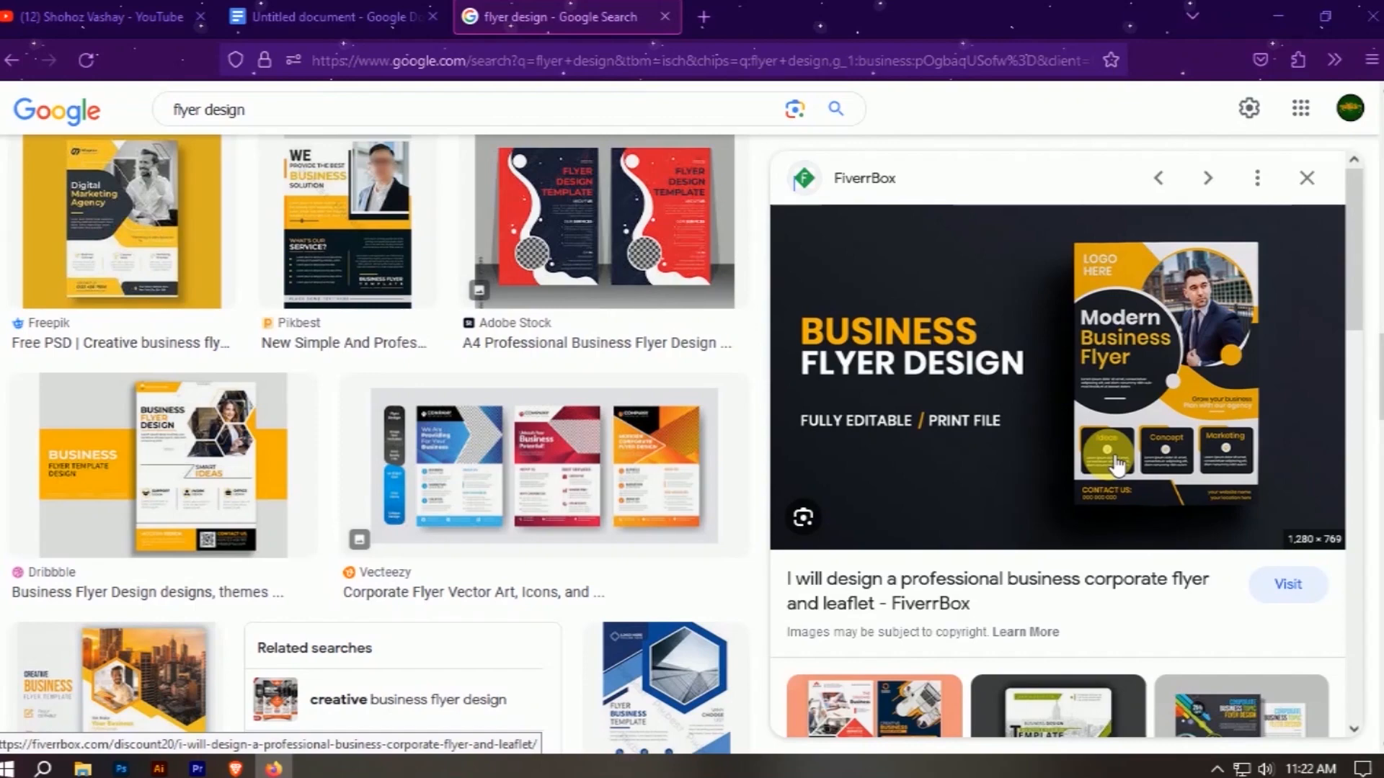
scroll(1063, 393, "down", 2)
scroll(1063, 393, "down", 6)
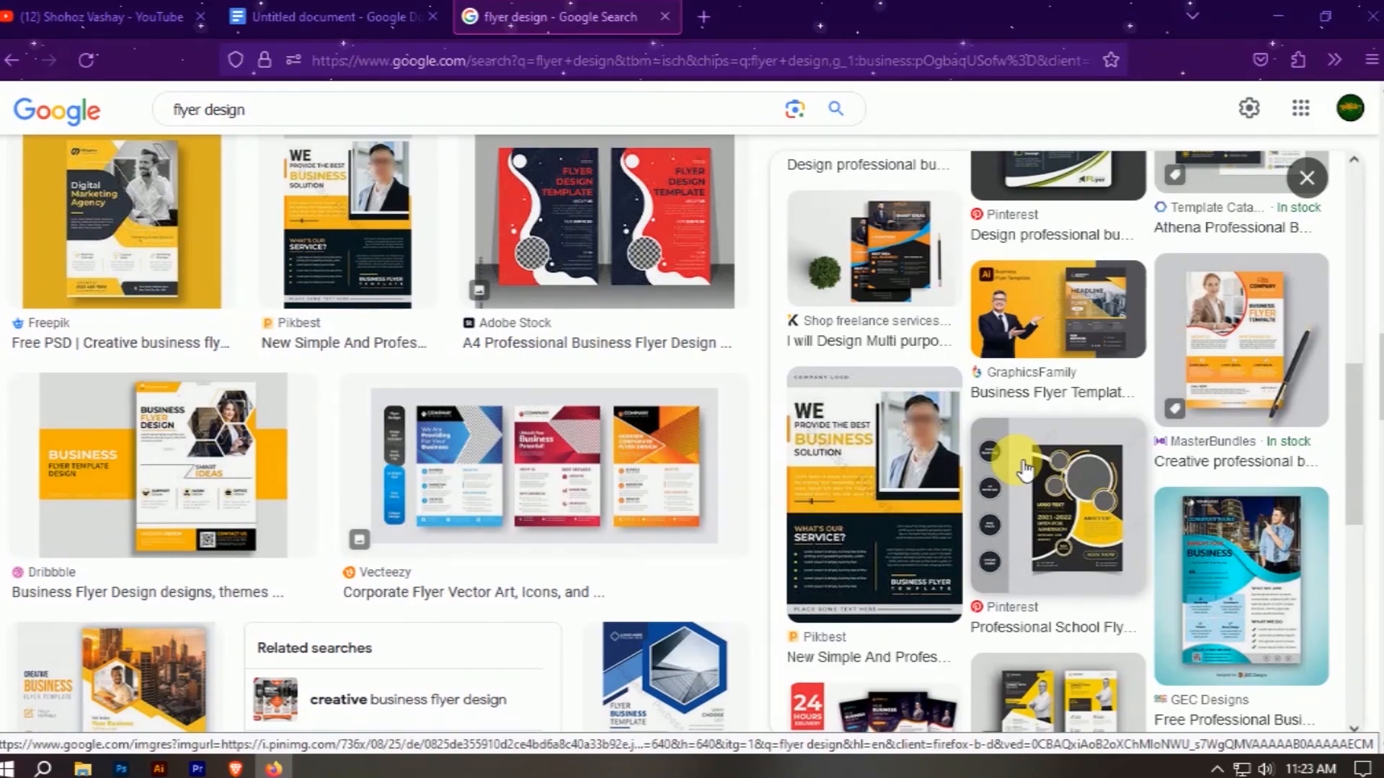
scroll(618, 386, "up", 5)
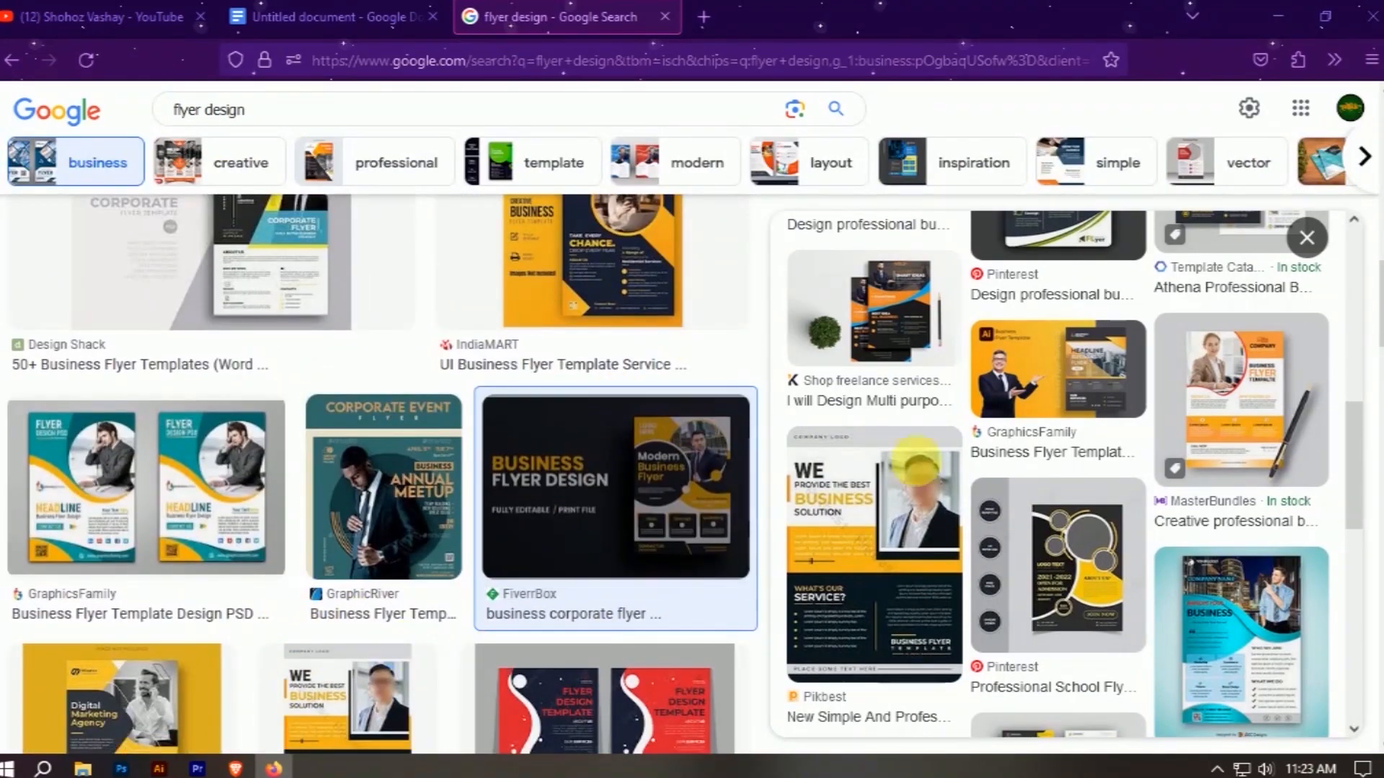
scroll(1261, 526, "up", 5)
scroll(1262, 526, "up", 5)
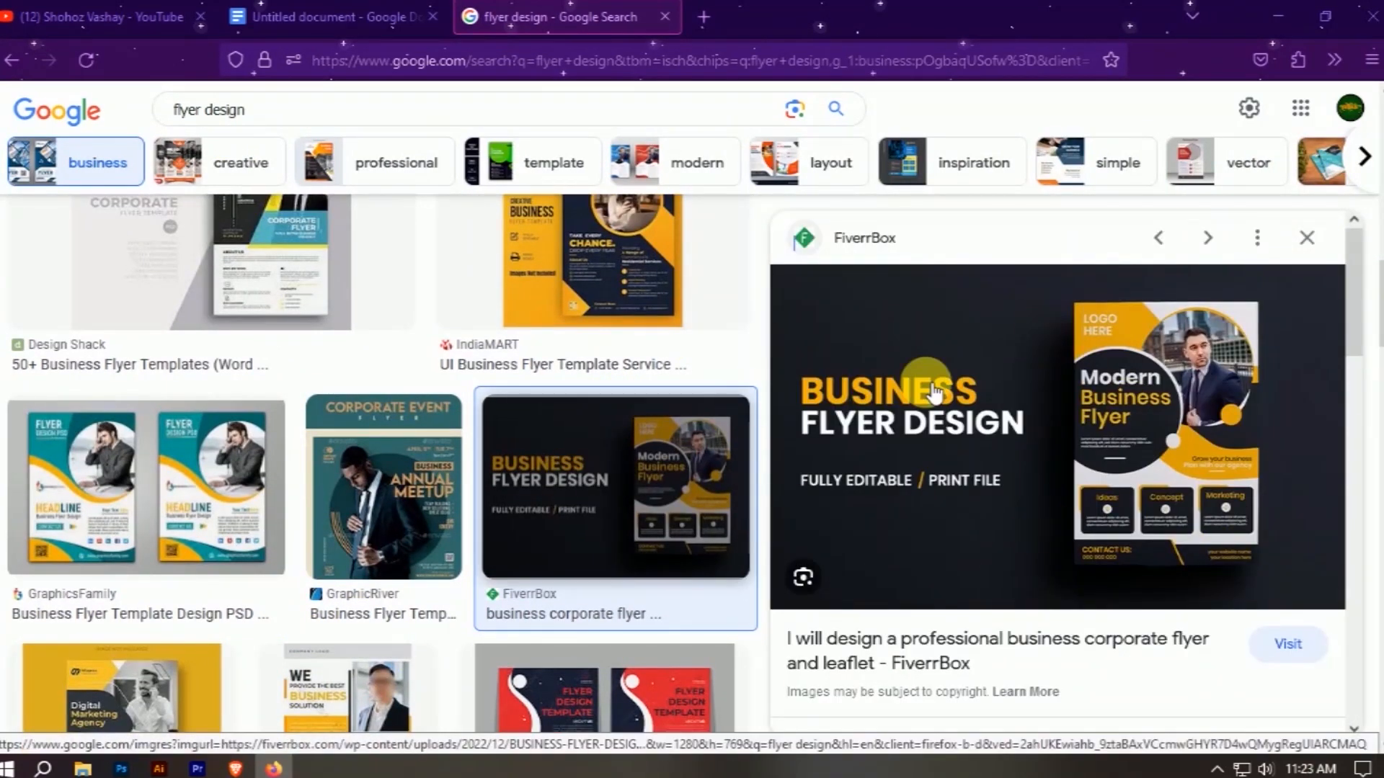
- Preview the Athena professional business flyer from the related images, followed by VectorStock's red and orange "Professional business flyer design"
scroll(1220, 348, "down", 10)
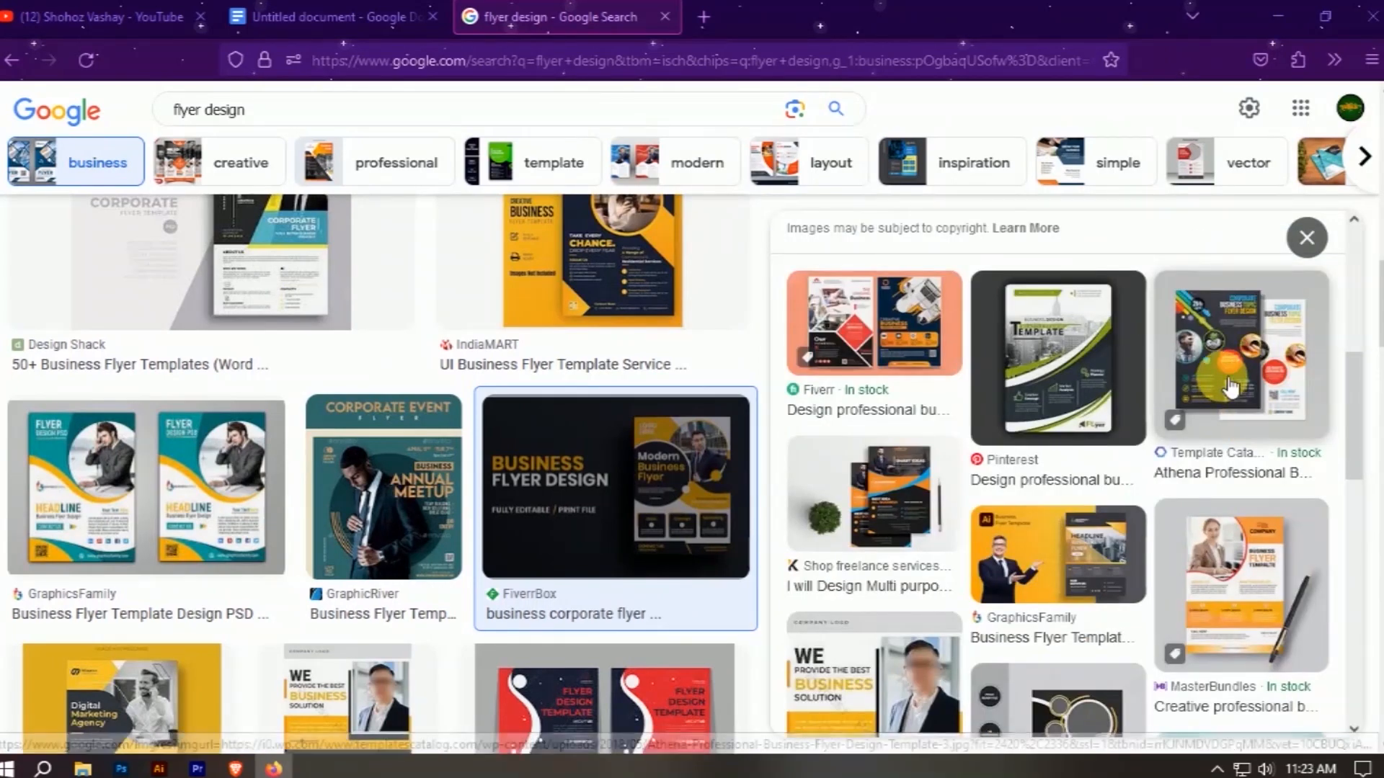
left_click(1230, 401)
scroll(1149, 446, "down", 10)
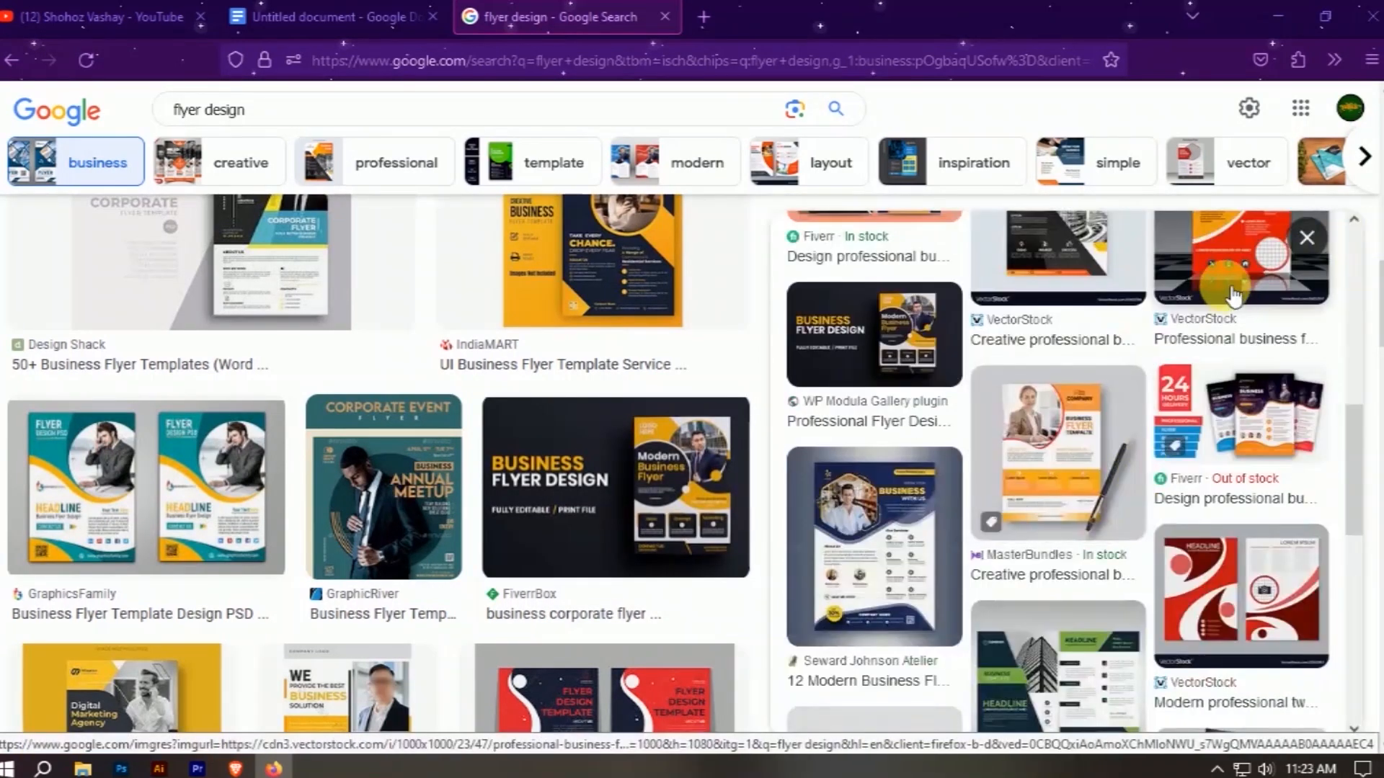
left_click(1257, 253)
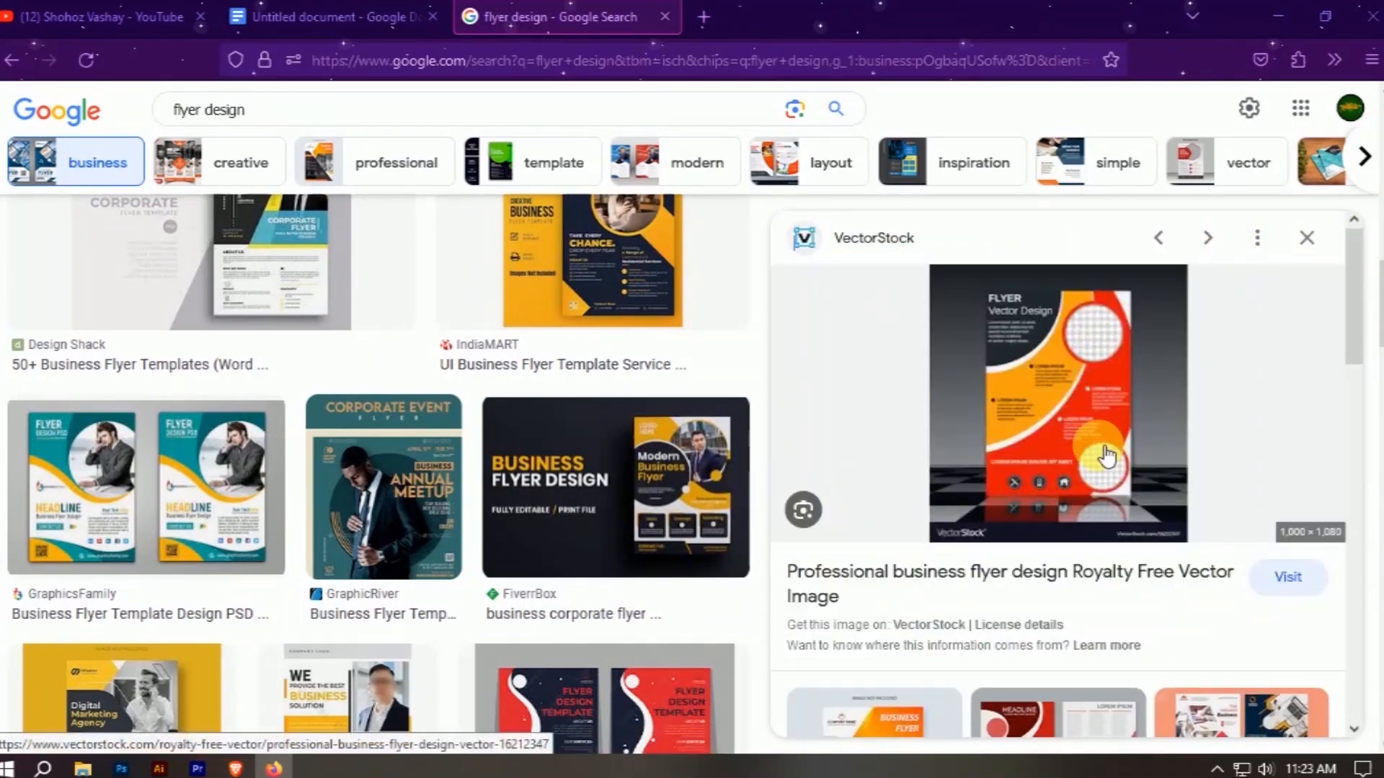